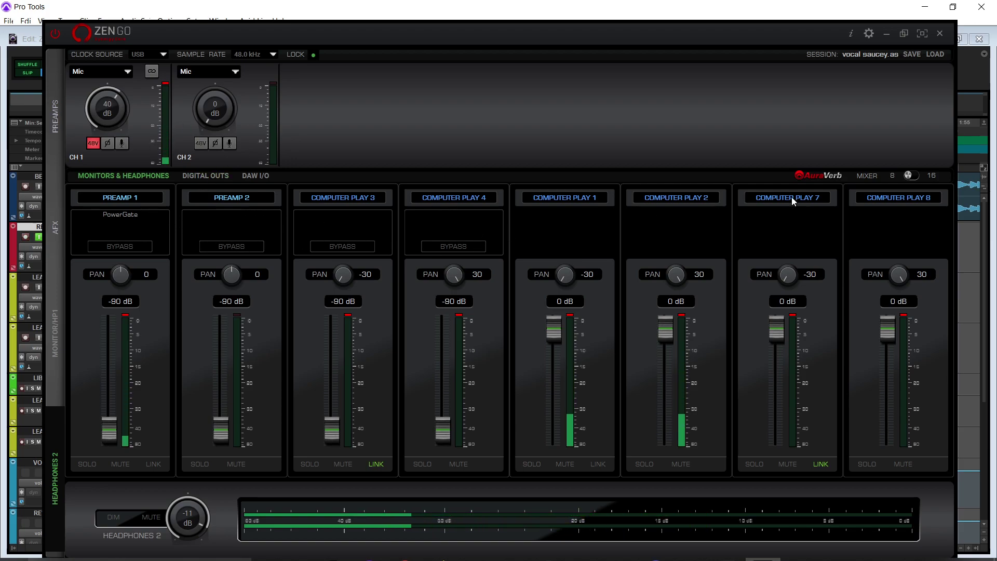
# - Compare the 16-channel mixer layout with the 8-channel layout
pyautogui.click(917, 175)
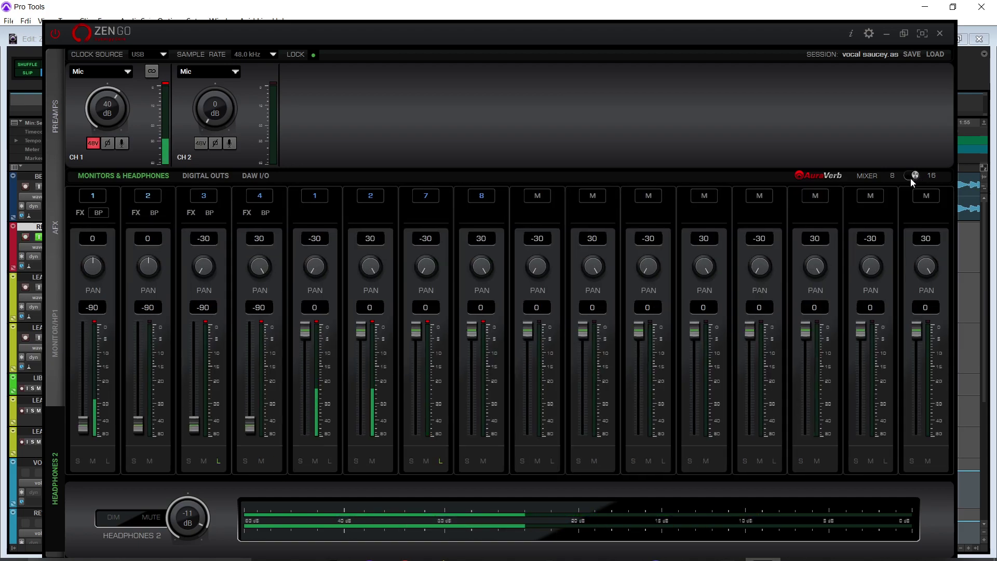
pyautogui.click(915, 176)
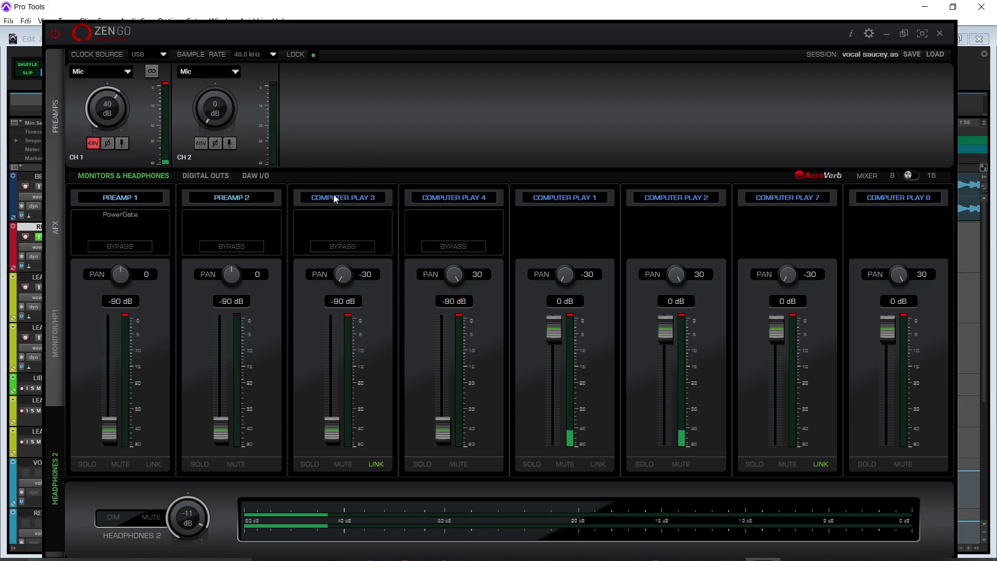
# - Examine the computer-play sources for the third mixer channel and the input types for preamp channel 1
pyautogui.click(357, 197)
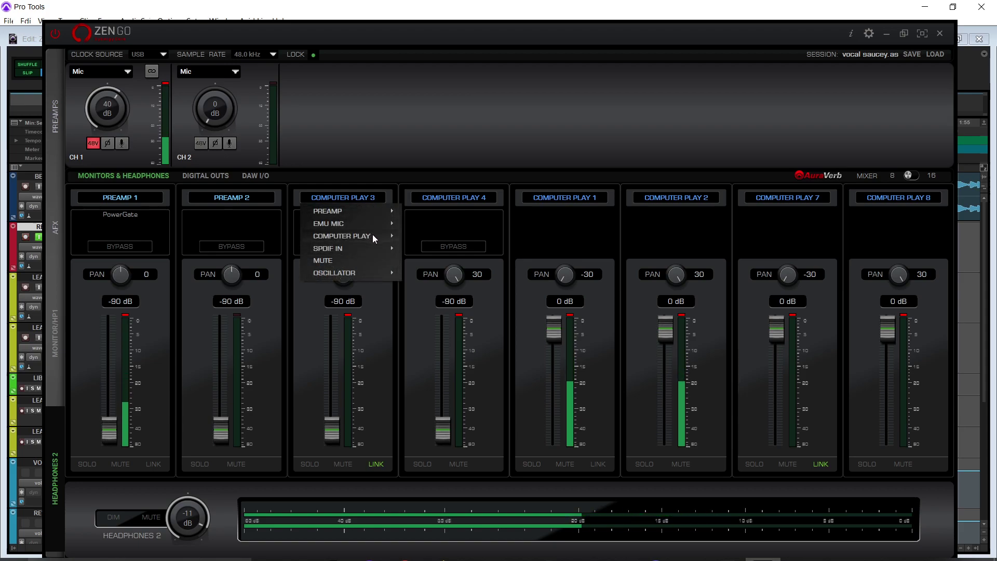
pyautogui.moveTo(391, 237)
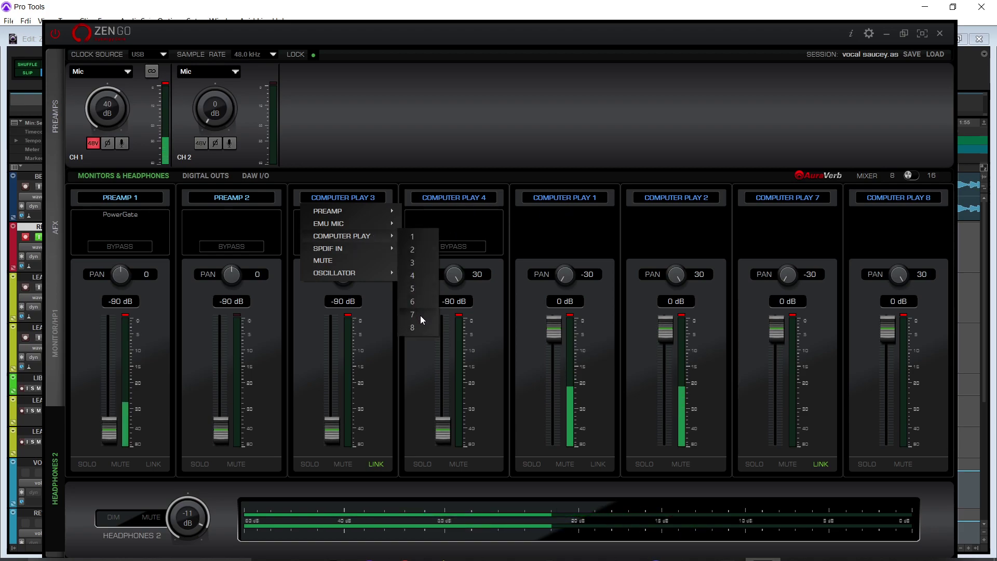
pyautogui.click(419, 99)
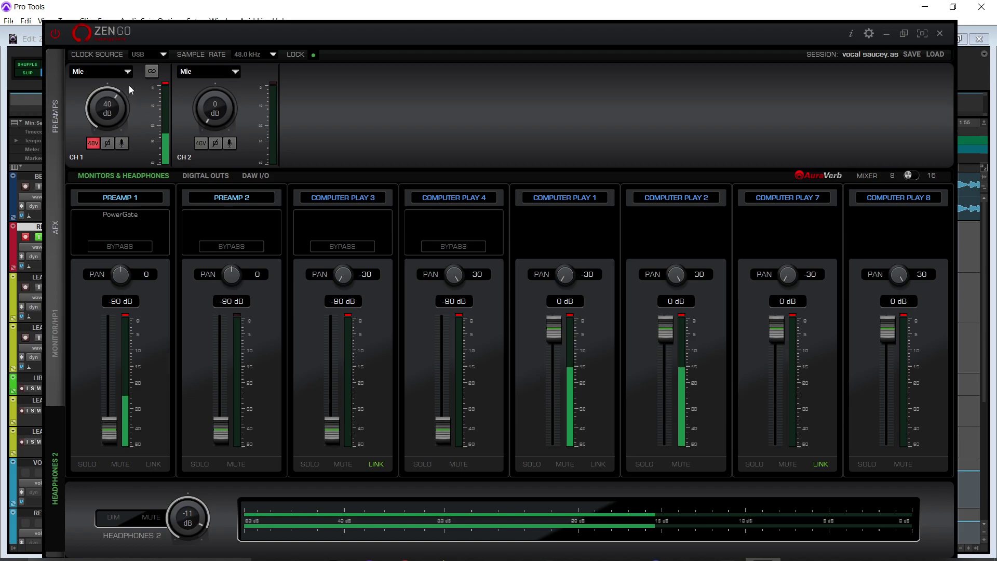
pyautogui.click(126, 72)
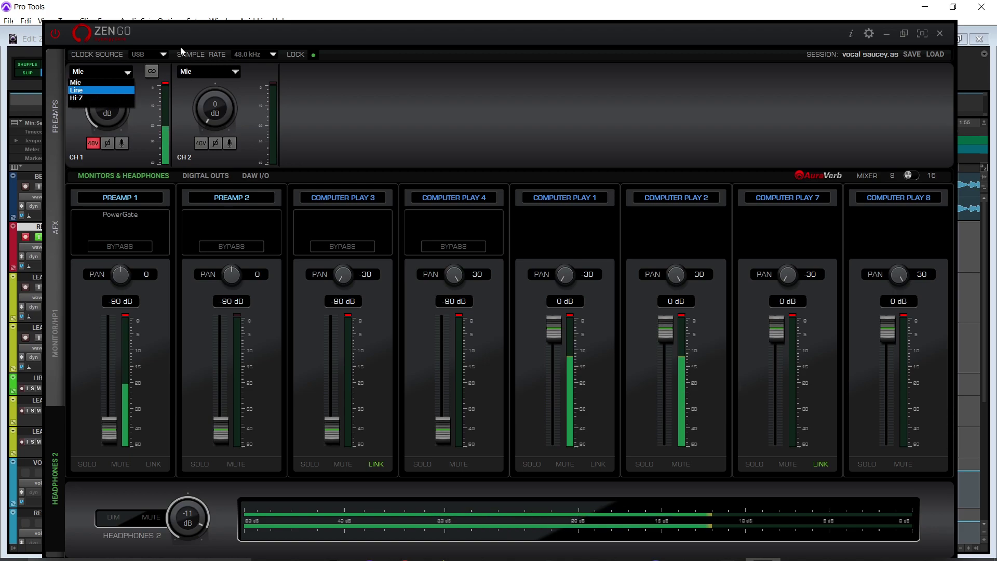
pyautogui.click(348, 111)
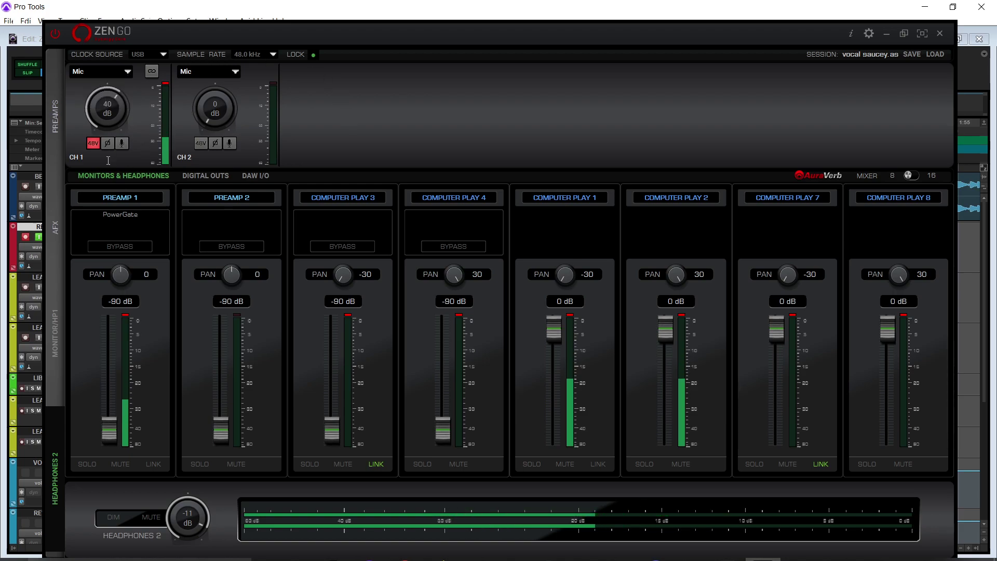
# - Assign EMU Mic 1 as the source of the first mixer channel in the Headphones 2 mix
pyautogui.click(120, 197)
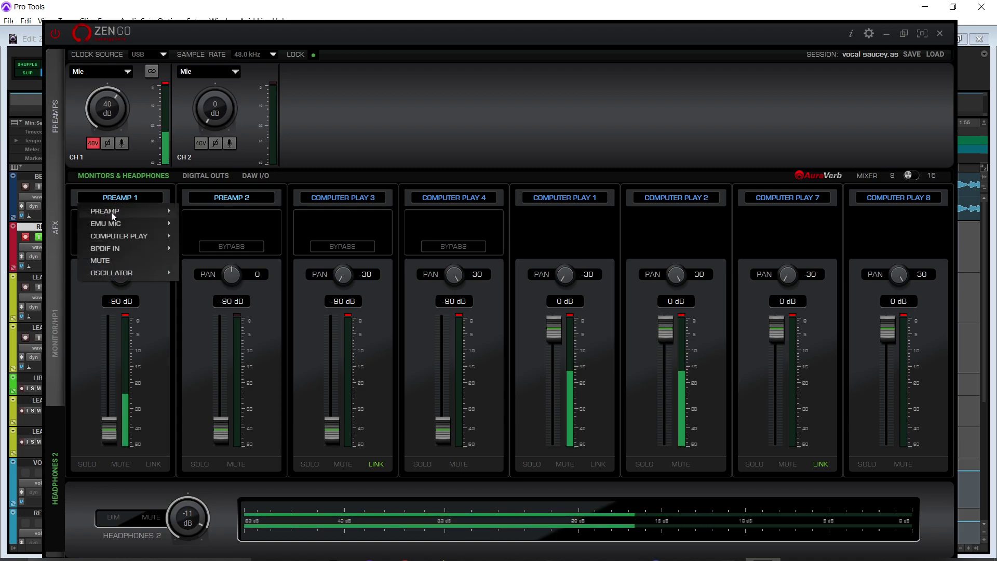
pyautogui.moveTo(98, 223)
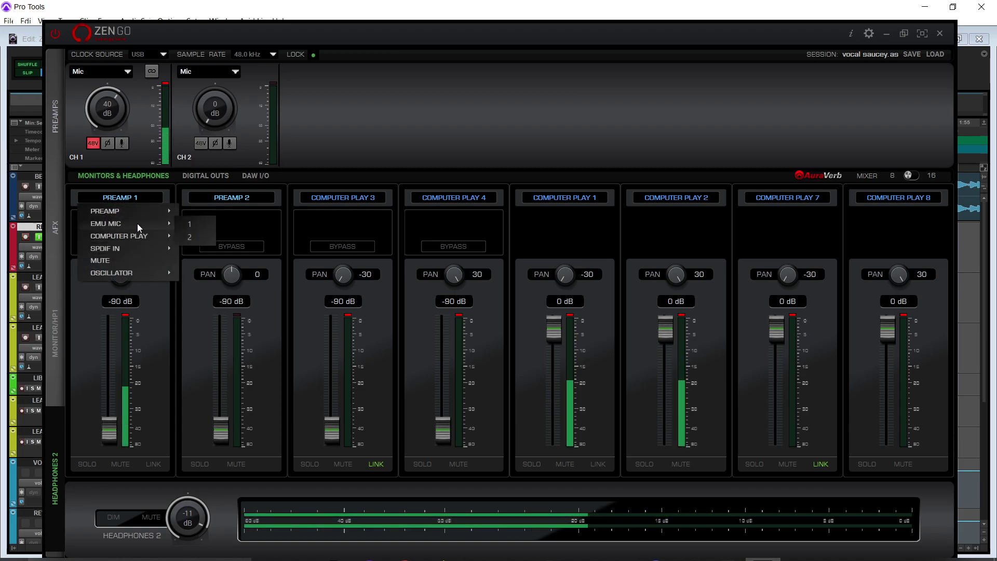
pyautogui.click(190, 225)
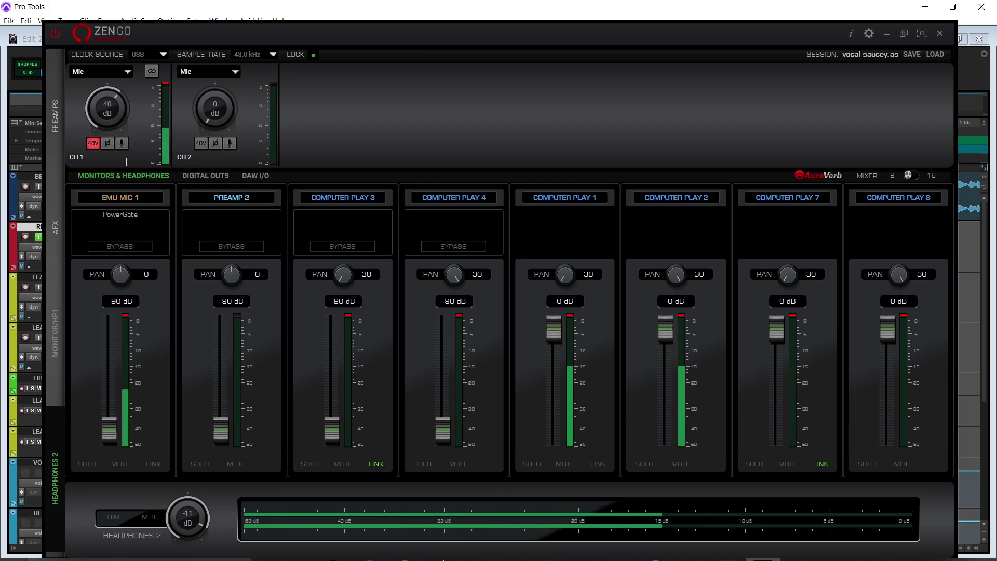
# - Set channel 1's mic modeling to the Edge Solo microphone with the Tokyo 800T emulation
pyautogui.click(124, 142)
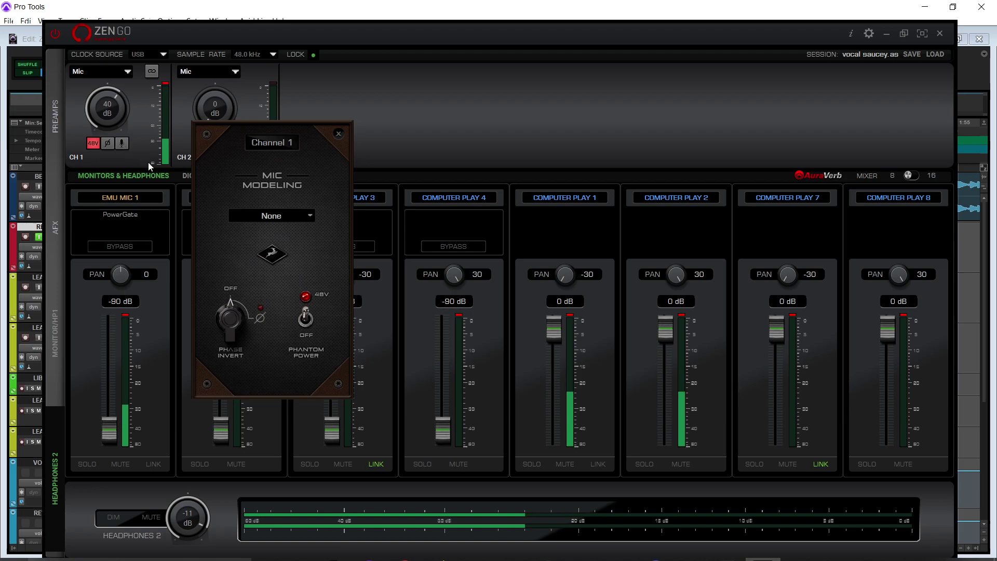
pyautogui.click(285, 215)
pyautogui.click(251, 240)
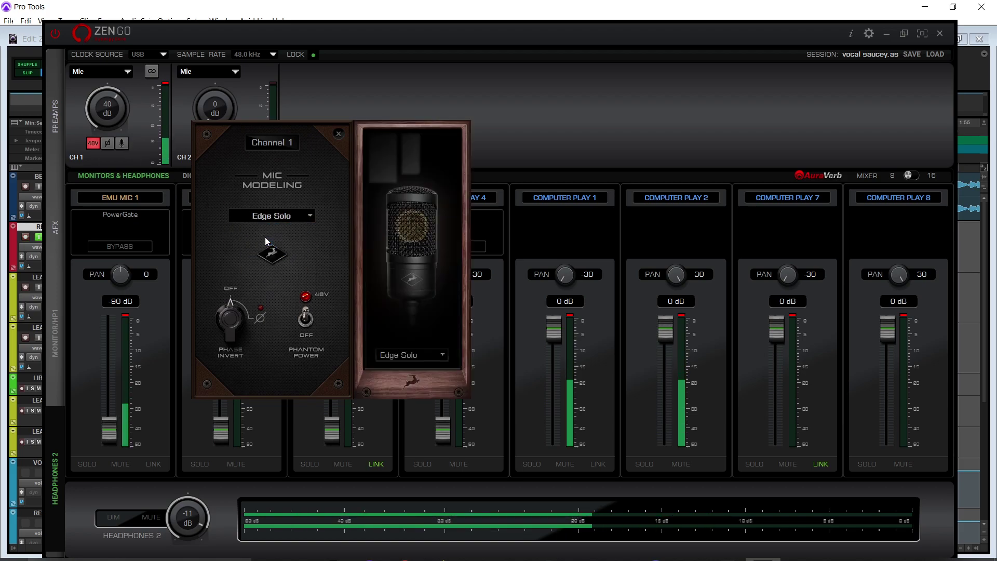
pyautogui.click(419, 353)
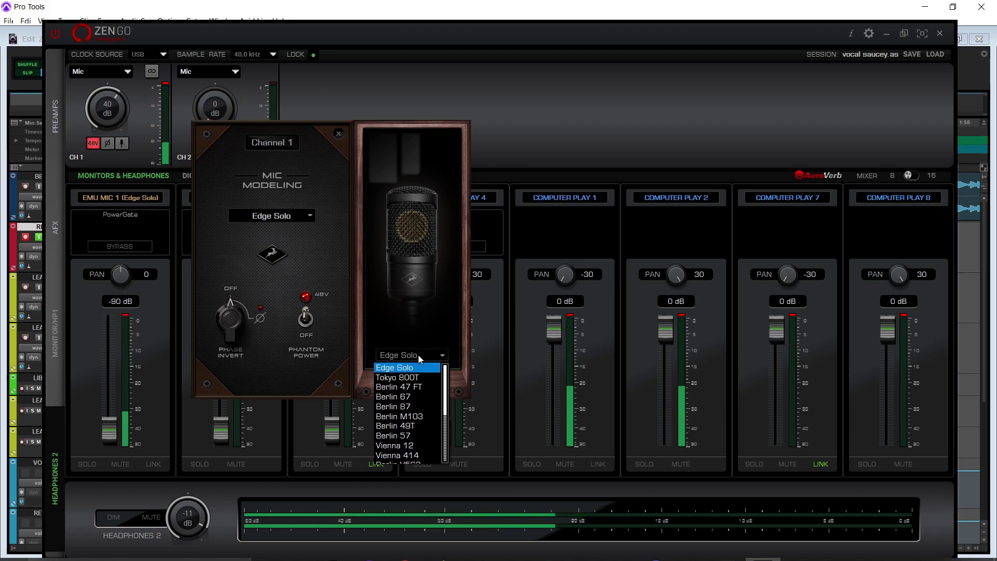
pyautogui.click(410, 377)
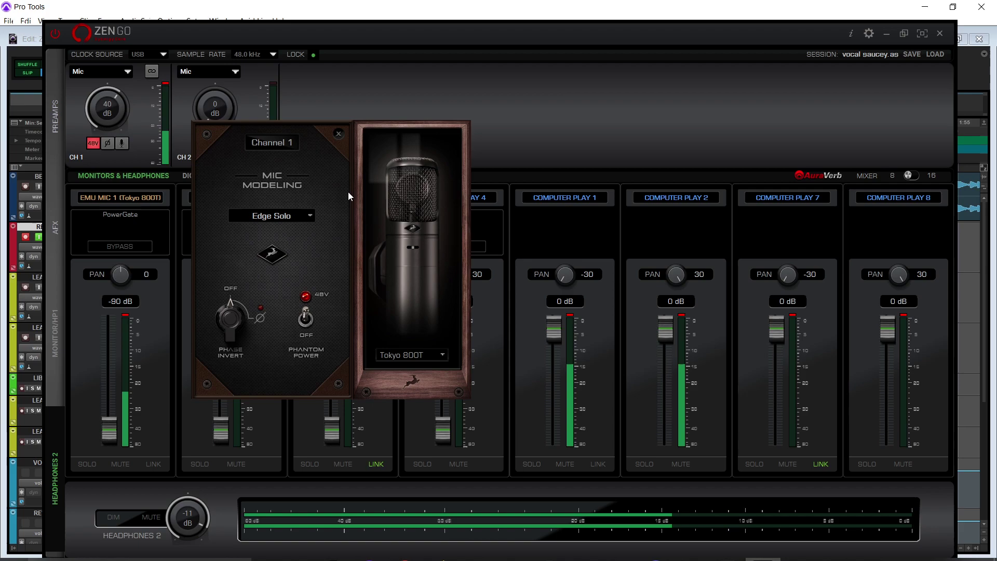
pyautogui.click(338, 134)
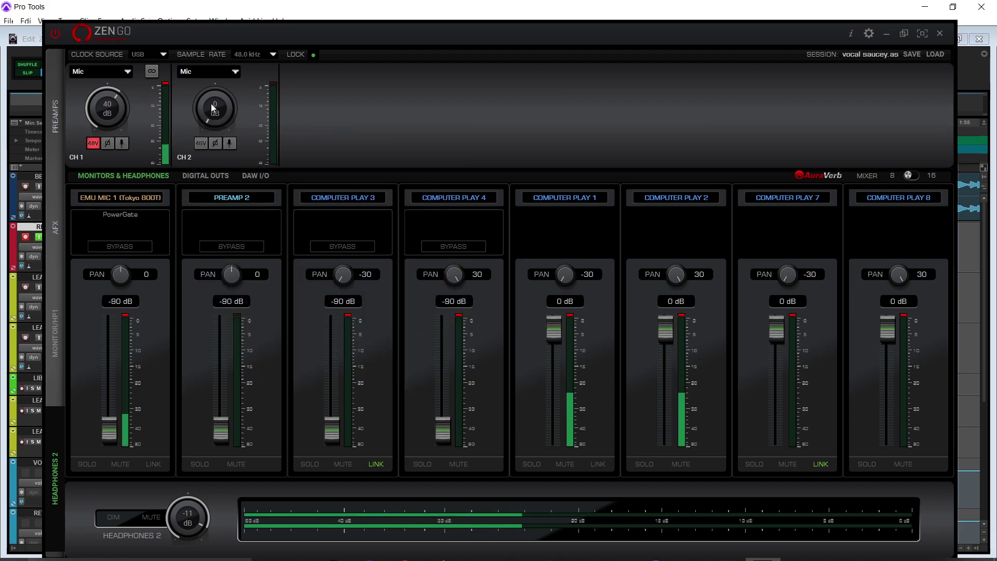
# - Open the EMU Mic 1 effects chain and examine the available effects, including special processing, vintage compressors and vintage mic preamps
pyautogui.click(115, 229)
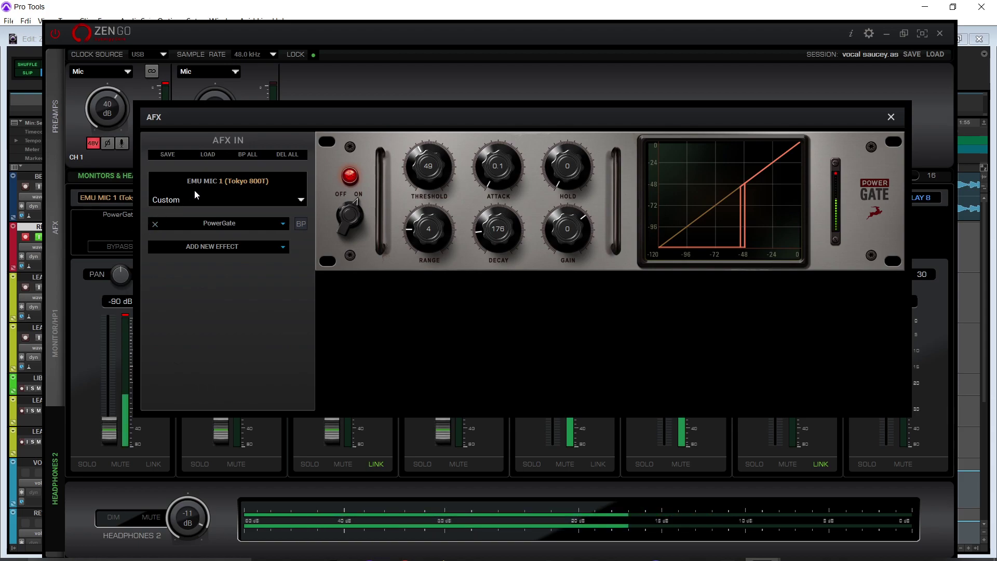
pyautogui.click(200, 246)
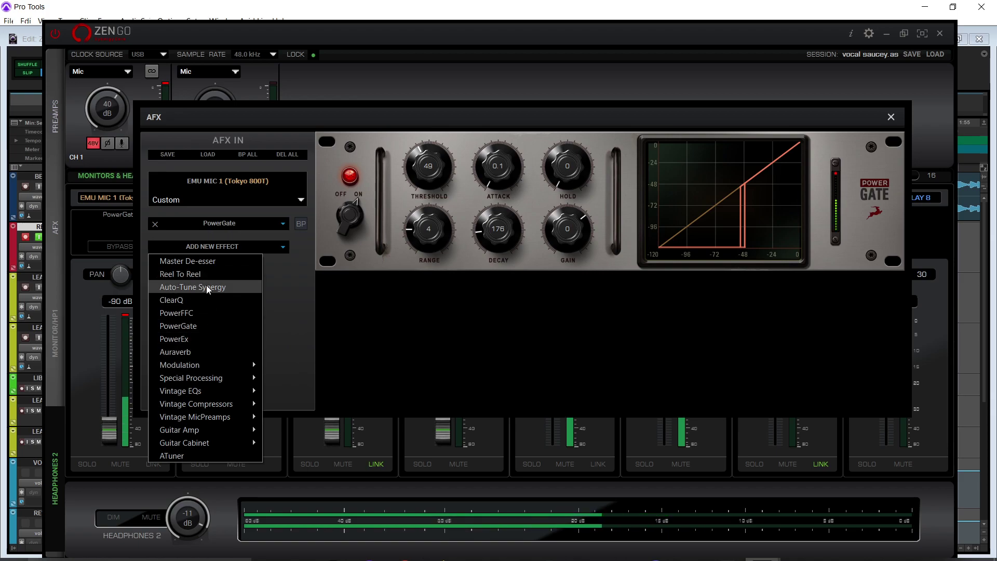
pyautogui.moveTo(239, 370)
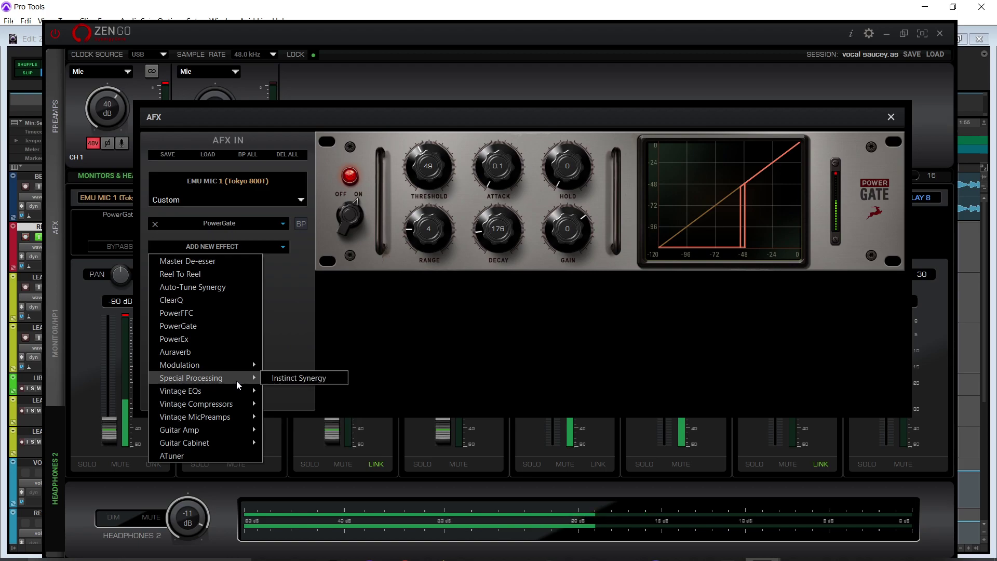
pyautogui.moveTo(239, 391)
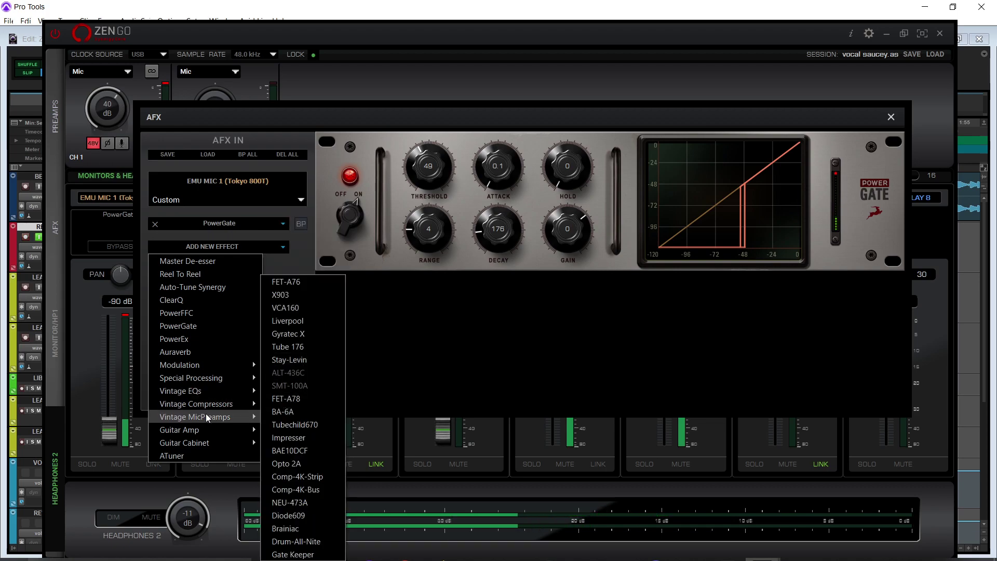
pyautogui.moveTo(195, 418)
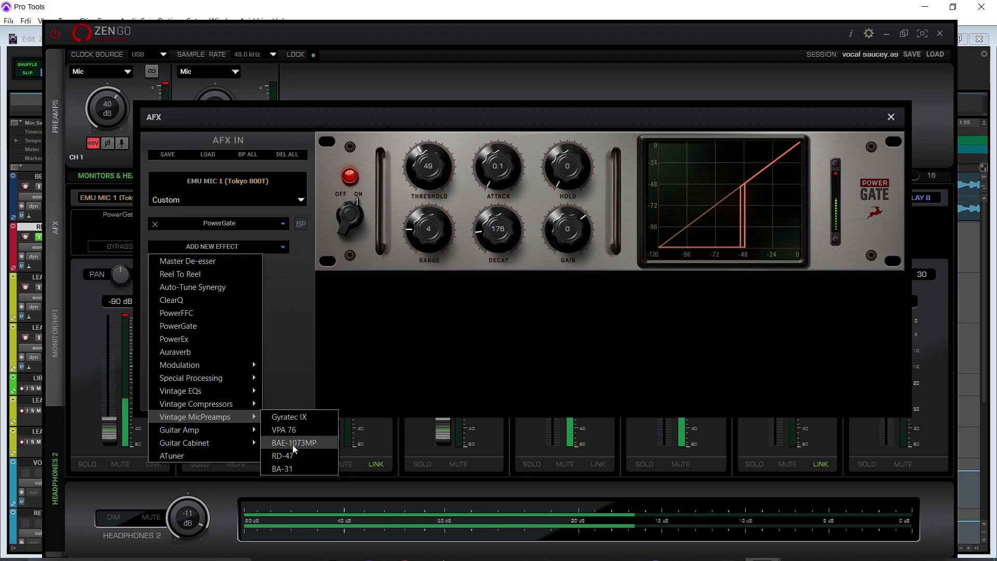
pyautogui.moveTo(229, 434)
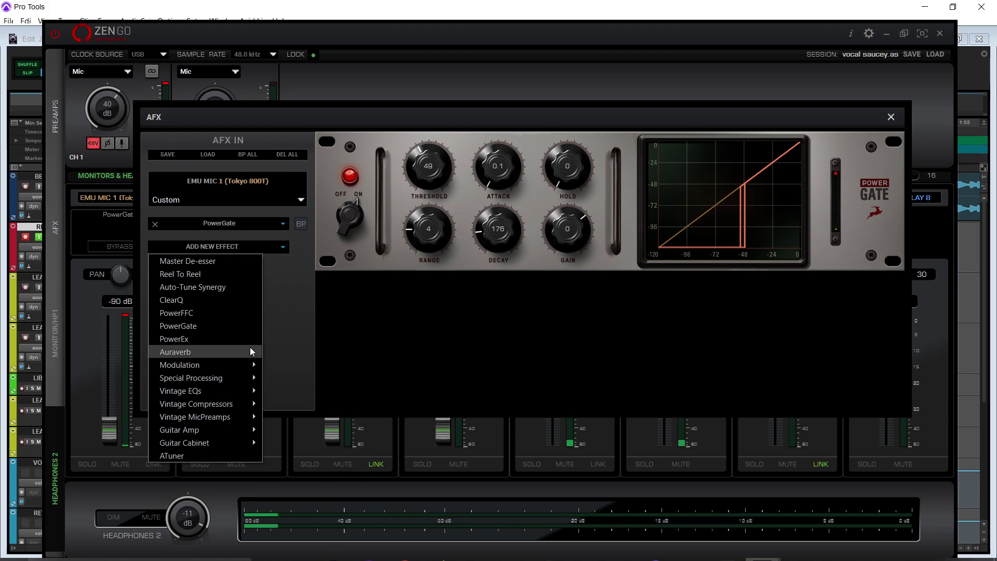
pyautogui.click(287, 282)
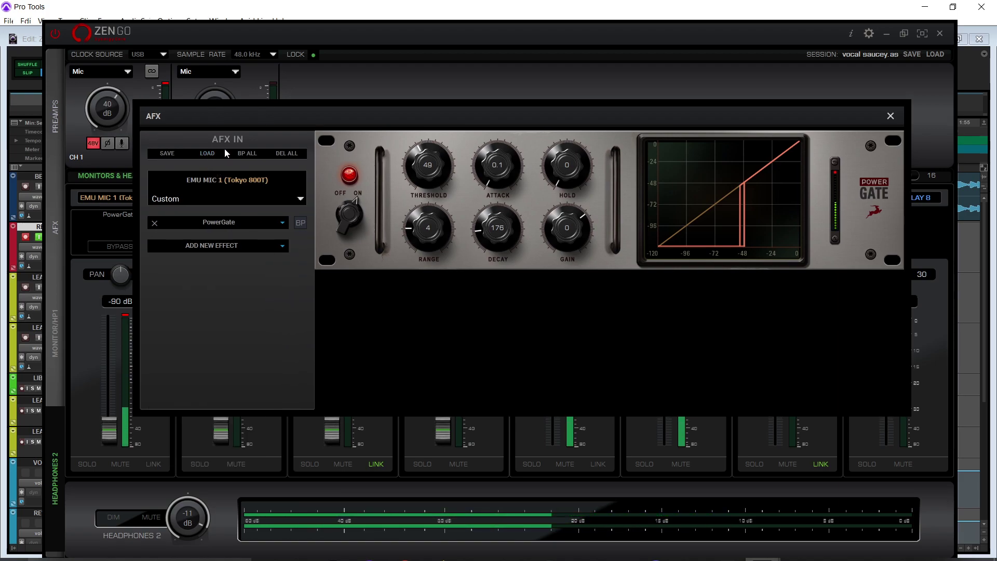
# - Load the saved effects from vocal saucey.as in the zengo sauce folder and bypass Auto-Tune Synergy
pyautogui.click(207, 153)
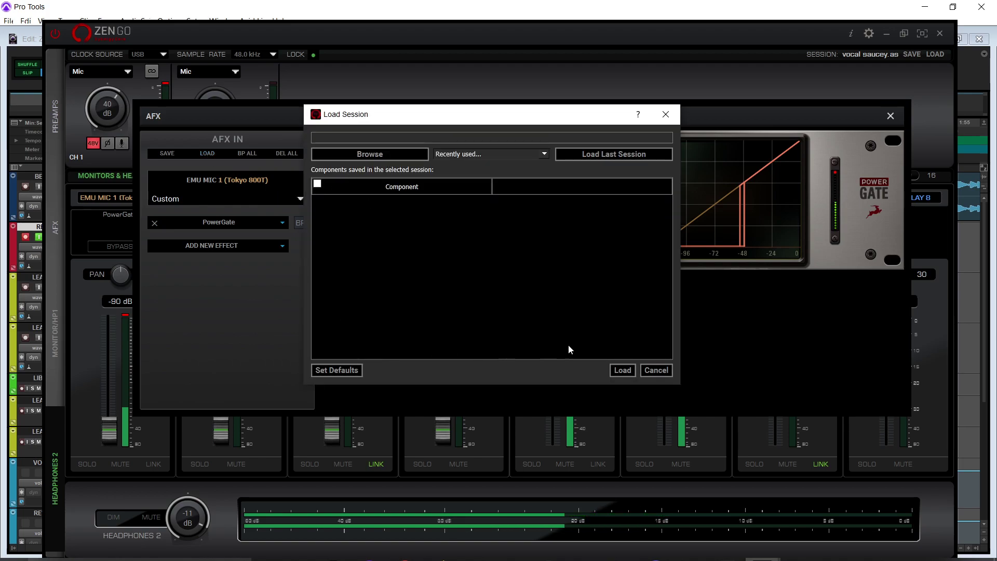
pyautogui.click(382, 152)
pyautogui.click(457, 219)
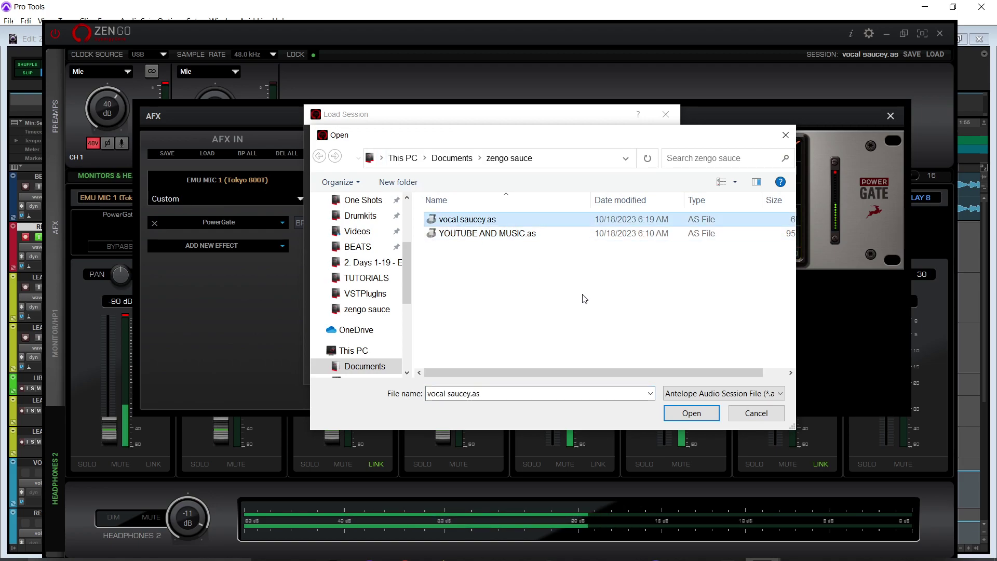
pyautogui.click(692, 413)
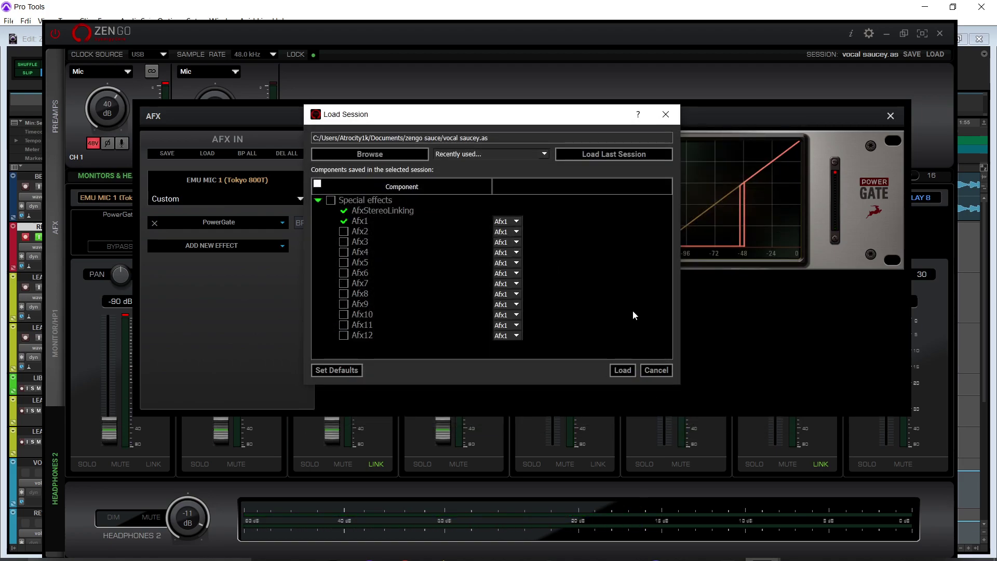
pyautogui.click(621, 370)
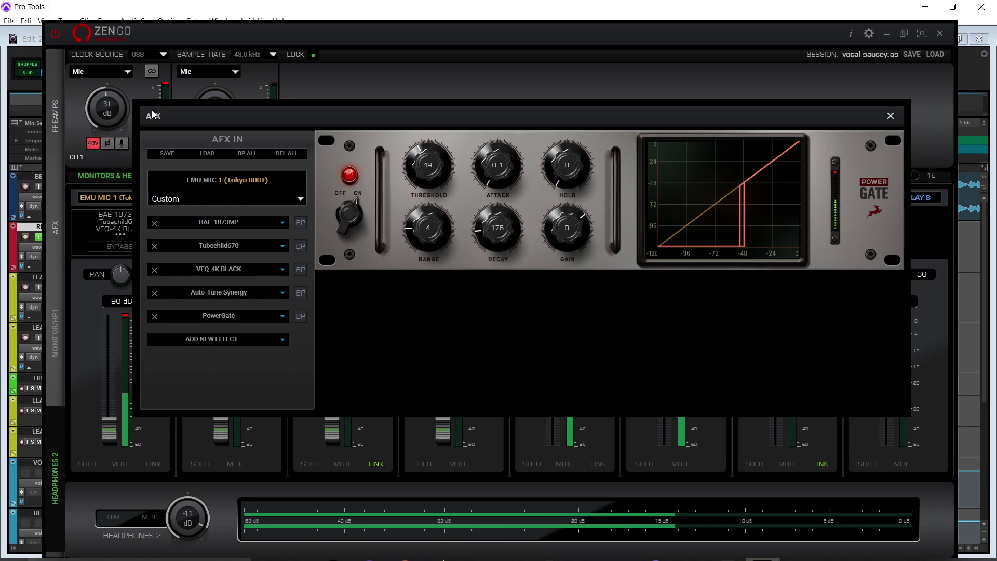
pyautogui.click(301, 297)
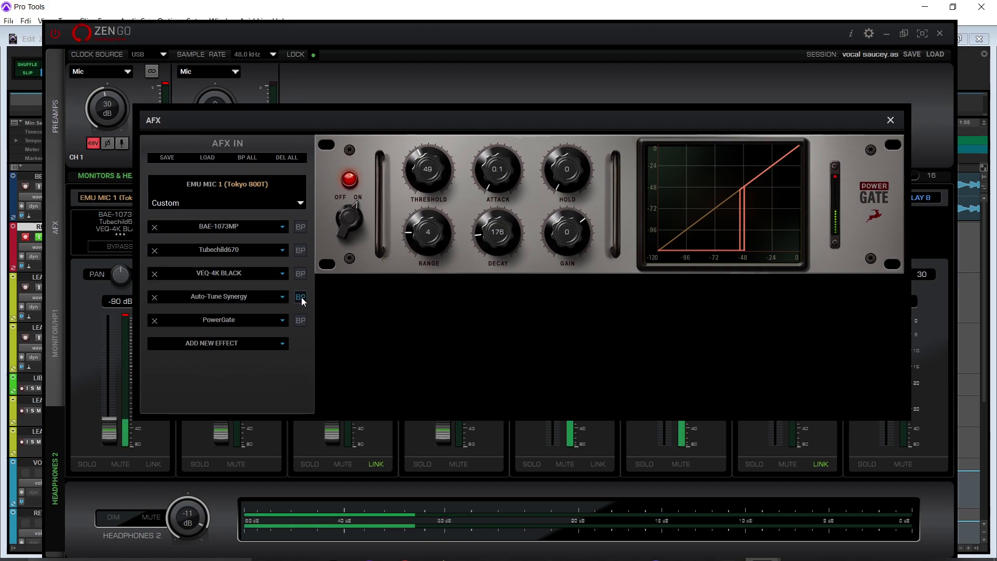
# - Examine the BAE-1073MP preamp, Tubechild670 compressor and VEQ-4K BLACK equalizer in the effects chain
pyautogui.click(217, 226)
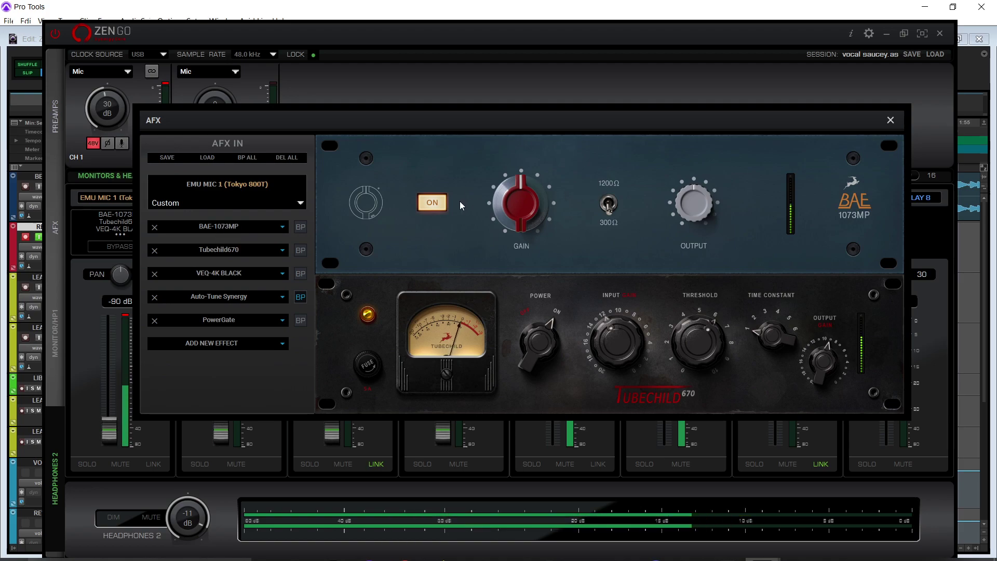
pyautogui.click(223, 248)
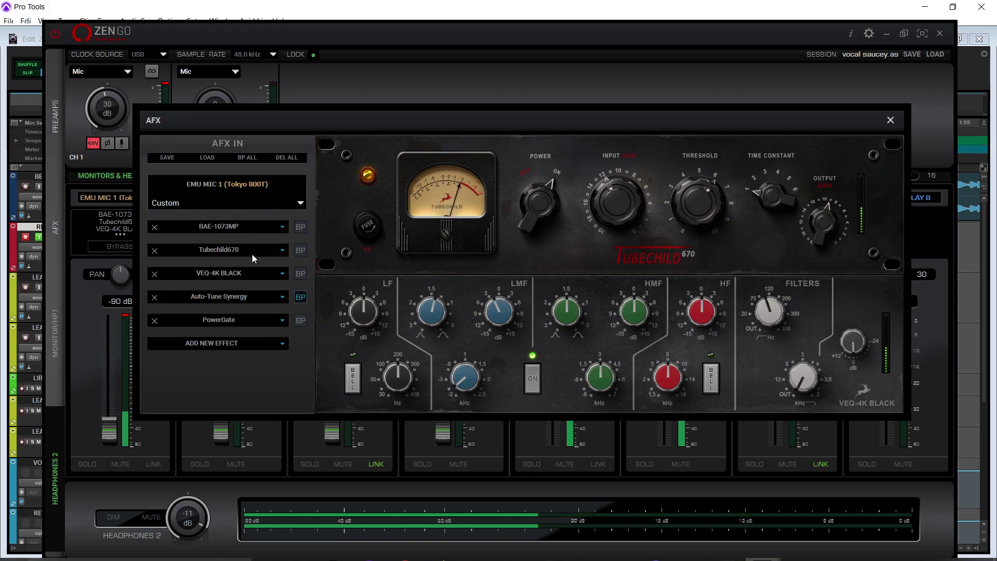
pyautogui.scroll(-1, 230, 277)
pyautogui.scroll(-5, 229, 273)
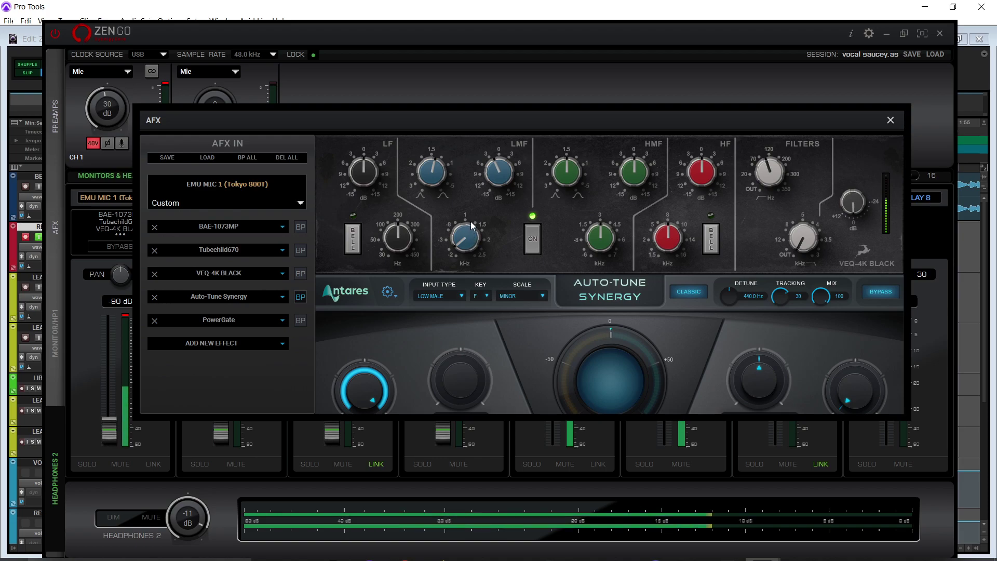
# - Try different gain levels for the LMF band of the VEQ-4K BLACK equalizer
pyautogui.moveTo(497, 173); pyautogui.dragTo(494, 140)
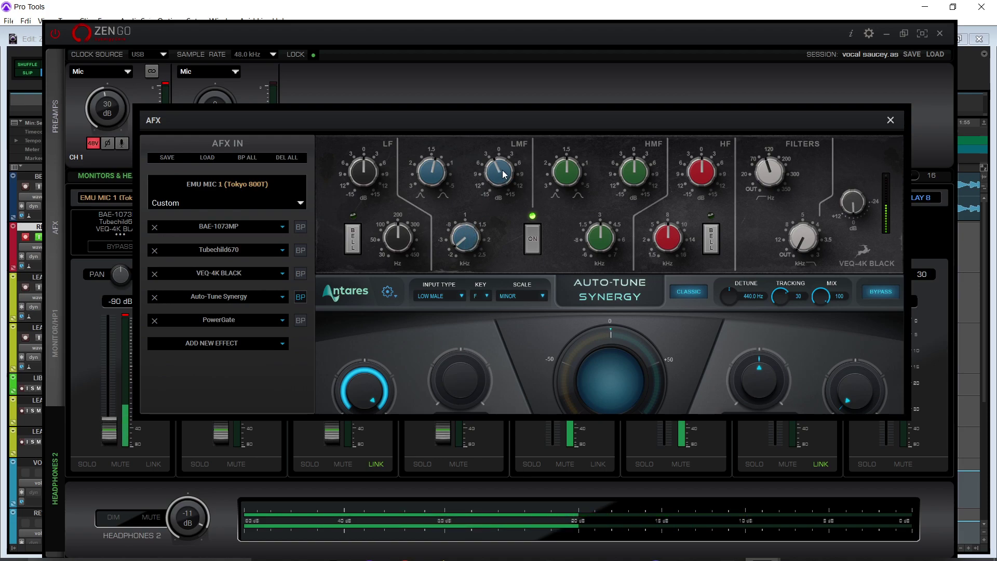
pyautogui.moveTo(493, 105); pyautogui.dragTo(487, 73)
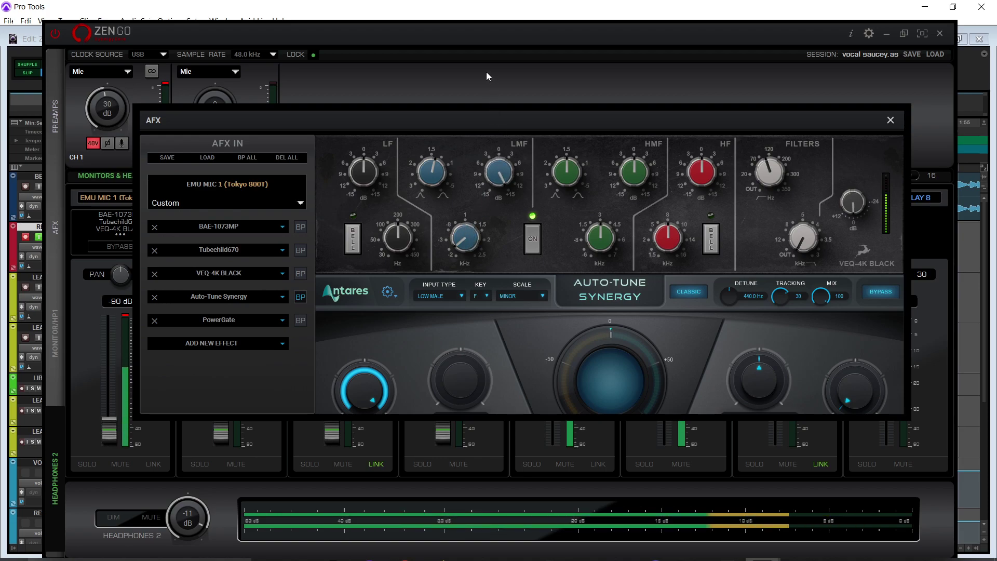
pyautogui.moveTo(486, 71); pyautogui.dragTo(507, 150)
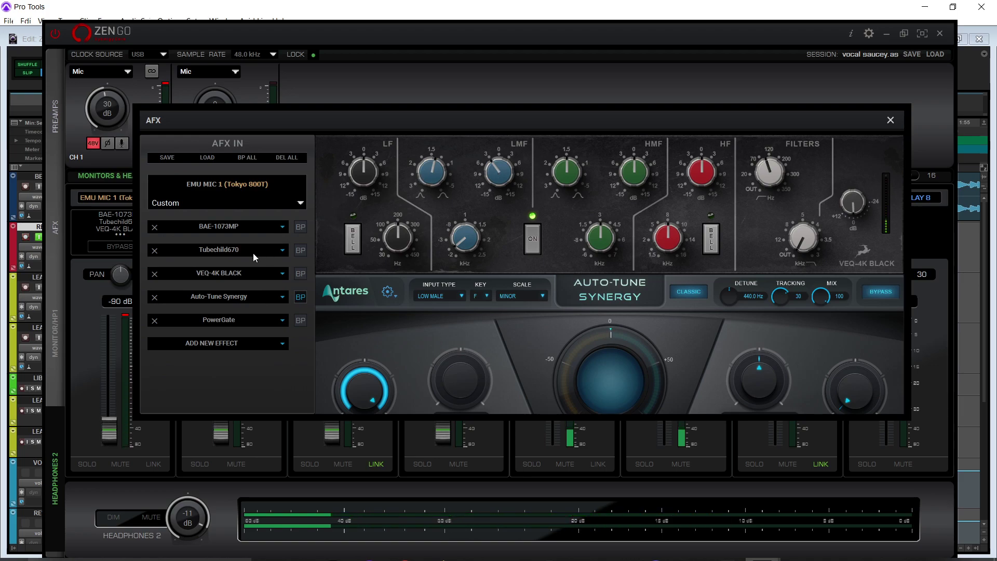
# - Set the Auto-Tune Synergy key to E, and view the PowerGate settings before closing the effects chain
pyautogui.click(247, 294)
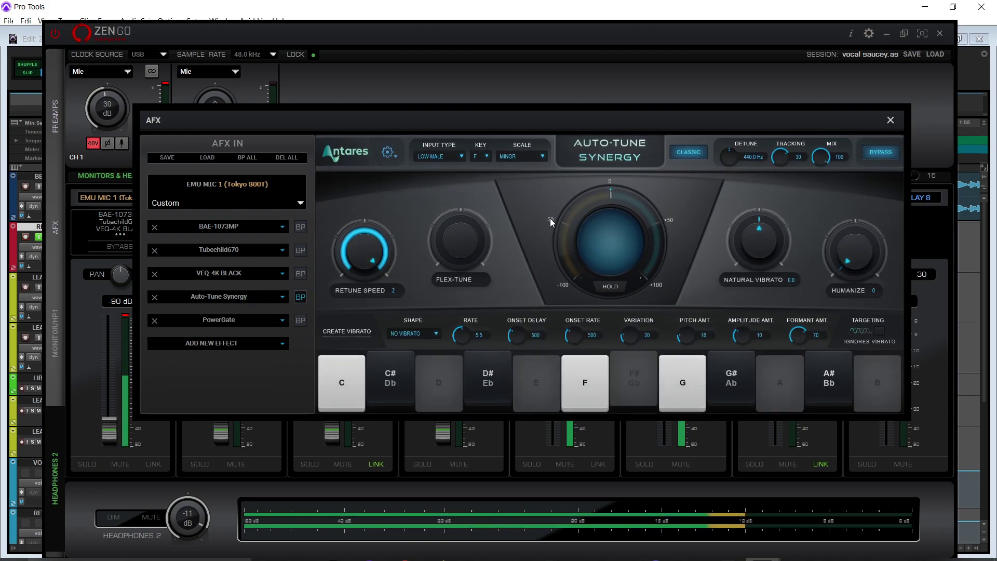
pyautogui.click(485, 157)
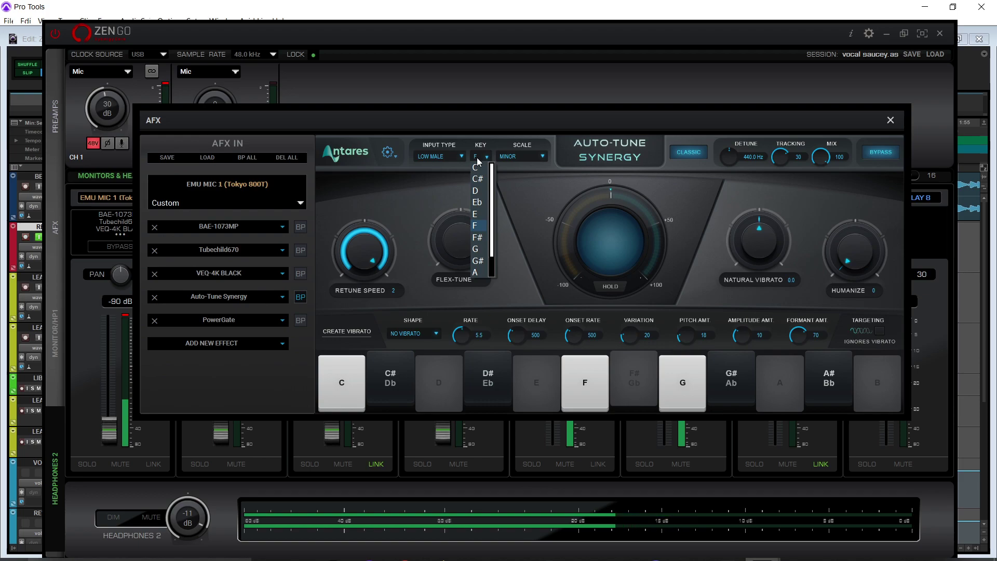
pyautogui.click(475, 216)
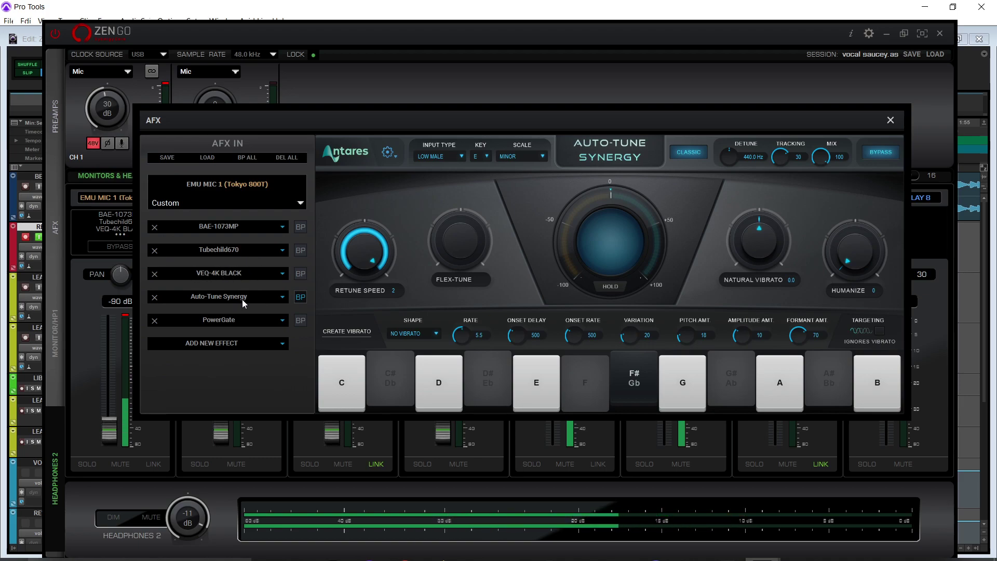
pyautogui.click(238, 319)
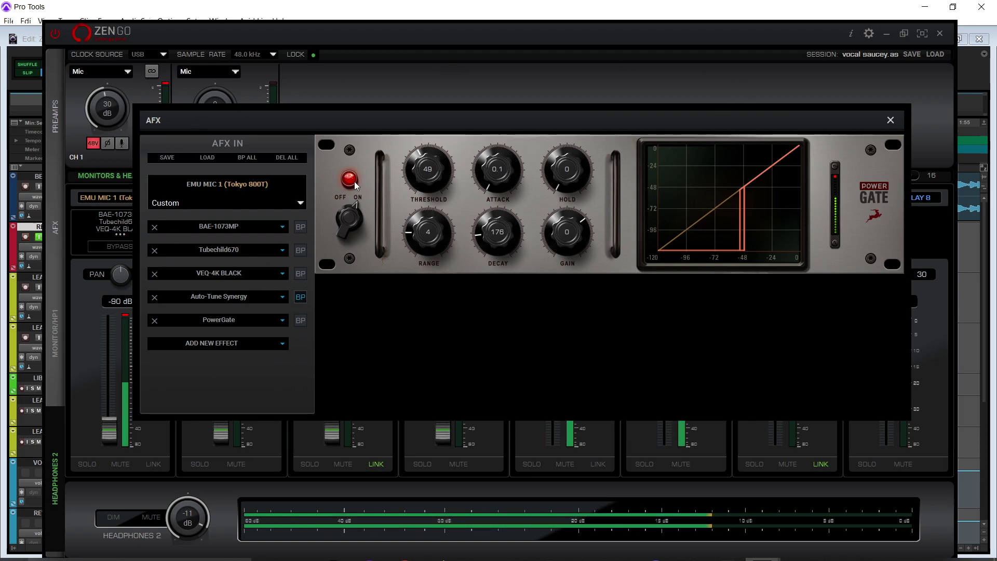
pyautogui.click(889, 120)
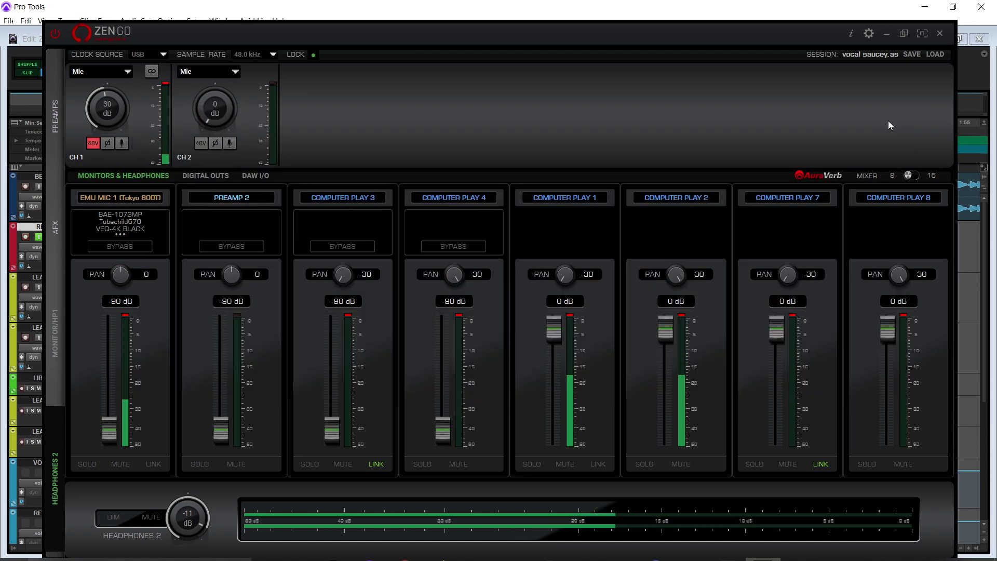
# - Examine the digital outputs and DAW I/O routing, including the loopback source options for Record 5
pyautogui.click(203, 181)
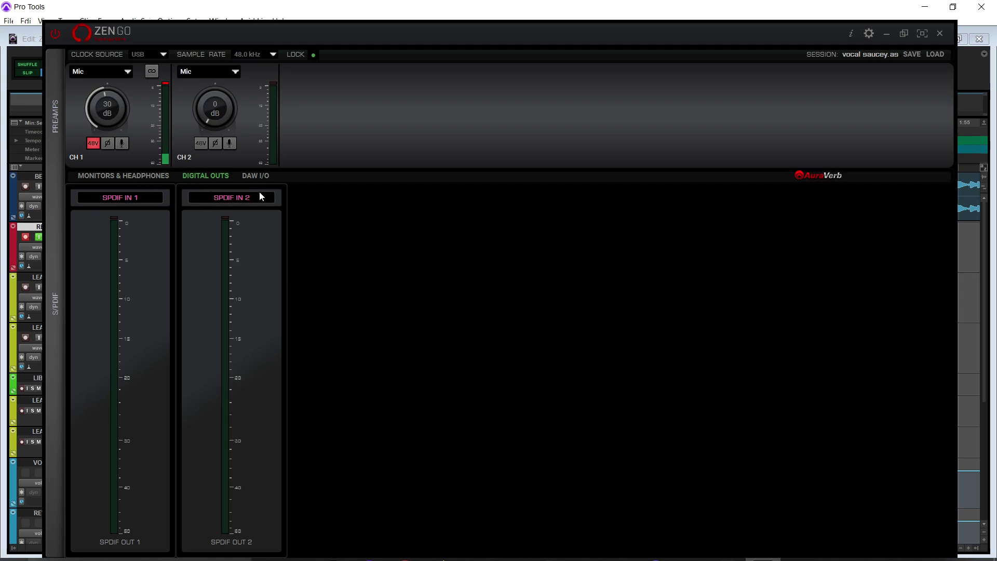
pyautogui.click(255, 175)
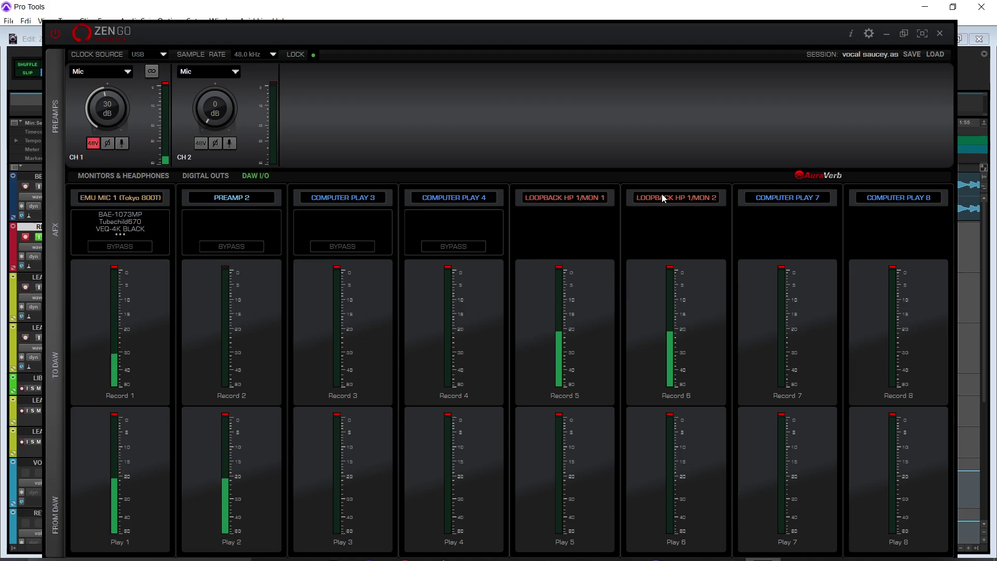
pyautogui.click(548, 197)
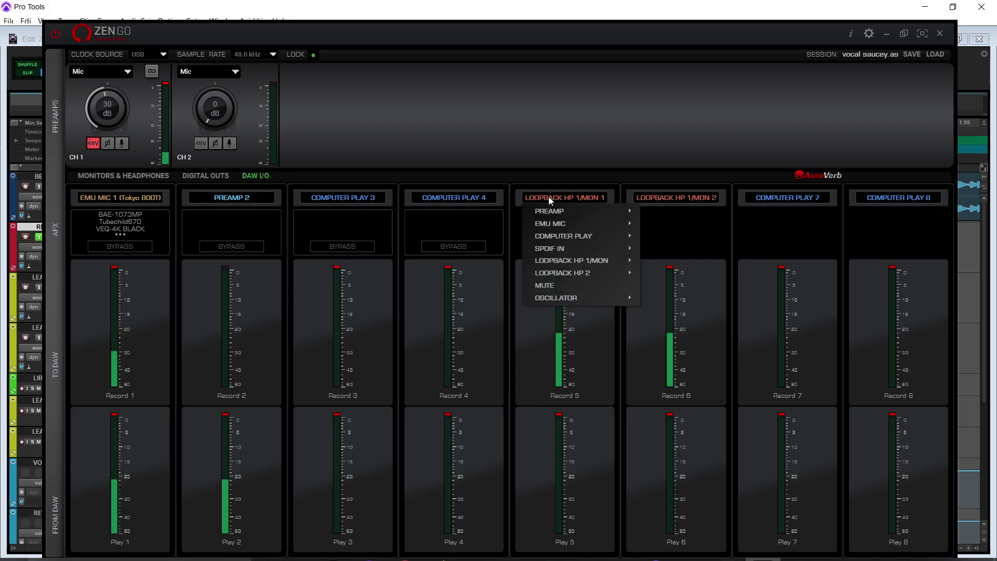
pyautogui.moveTo(580, 261)
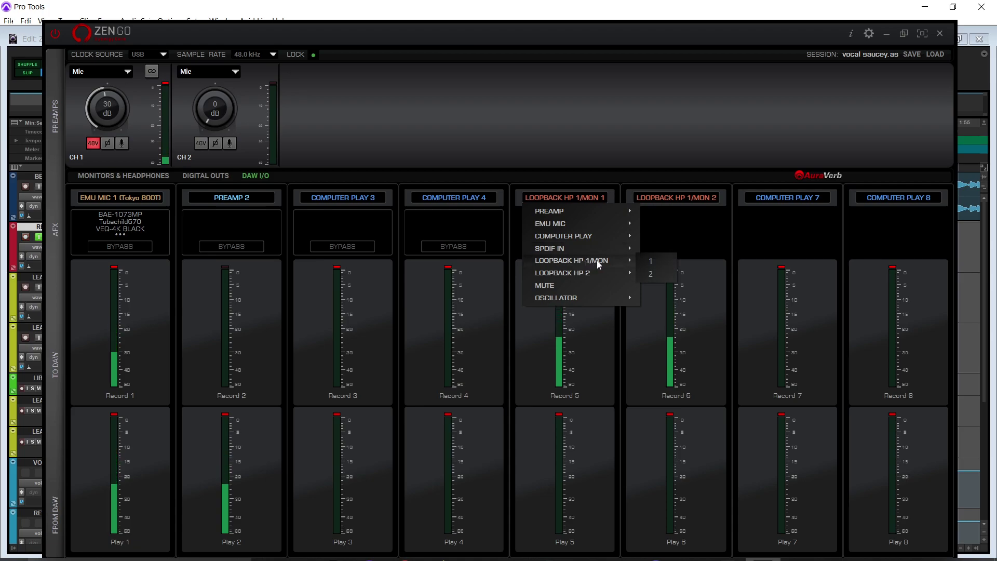
pyautogui.click(695, 170)
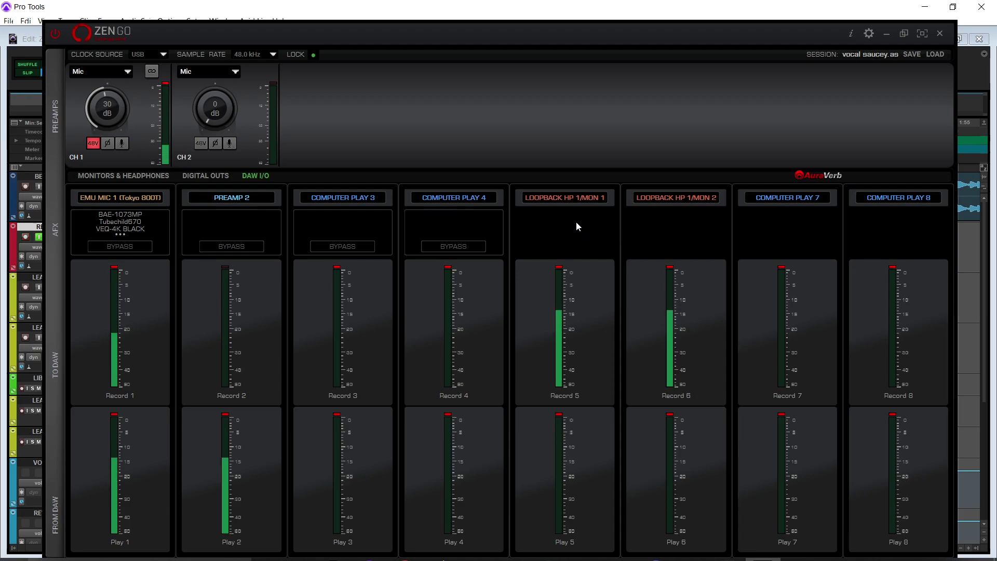
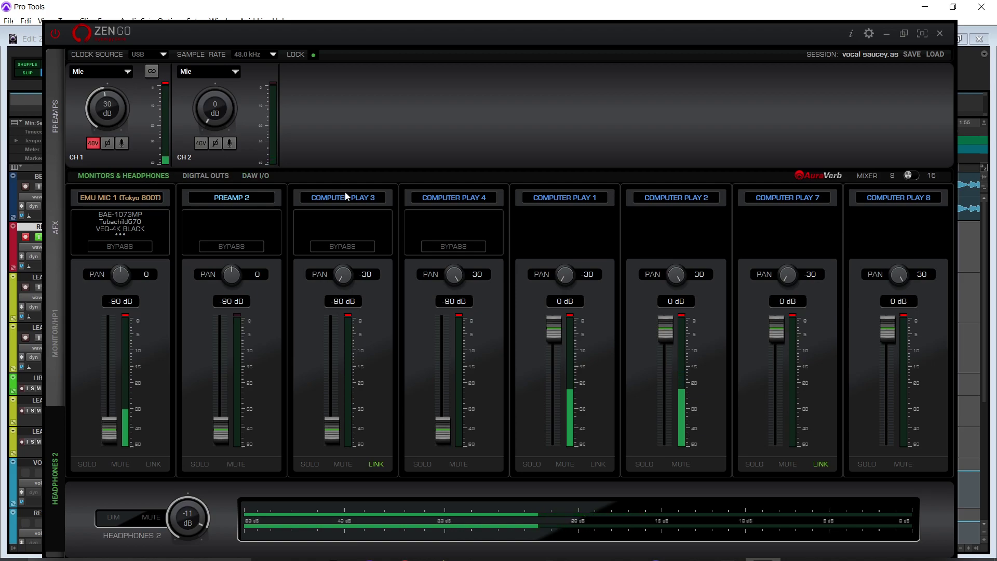
# - Compare the Monitor/HP1 mix with the Headphones 2 mix
pyautogui.click(55, 354)
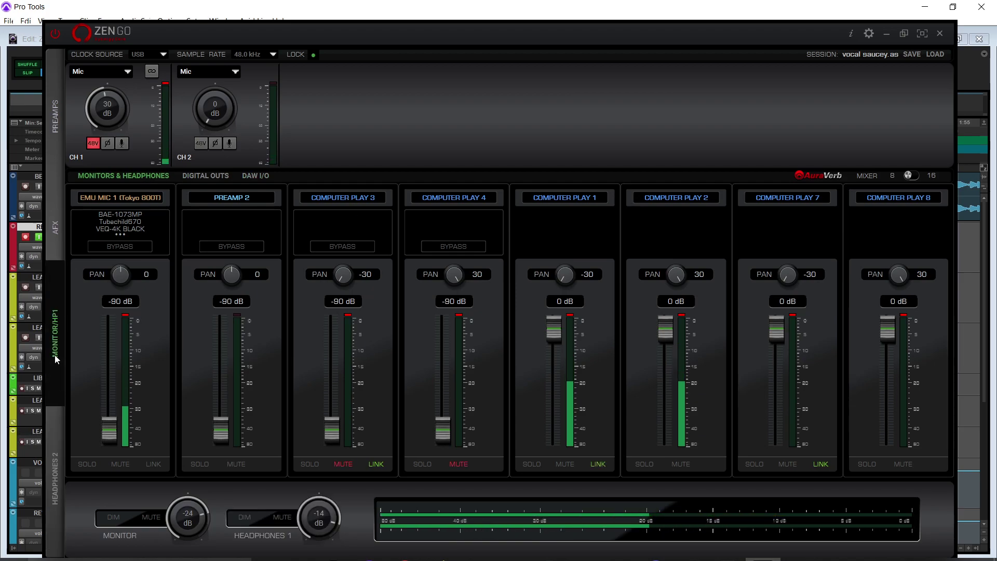
pyautogui.click(52, 439)
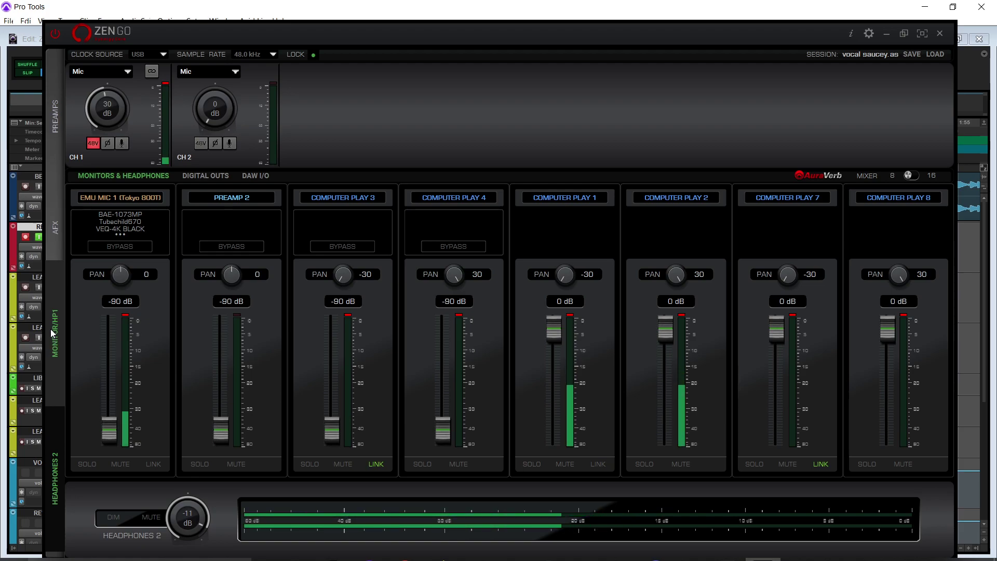
pyautogui.click(56, 386)
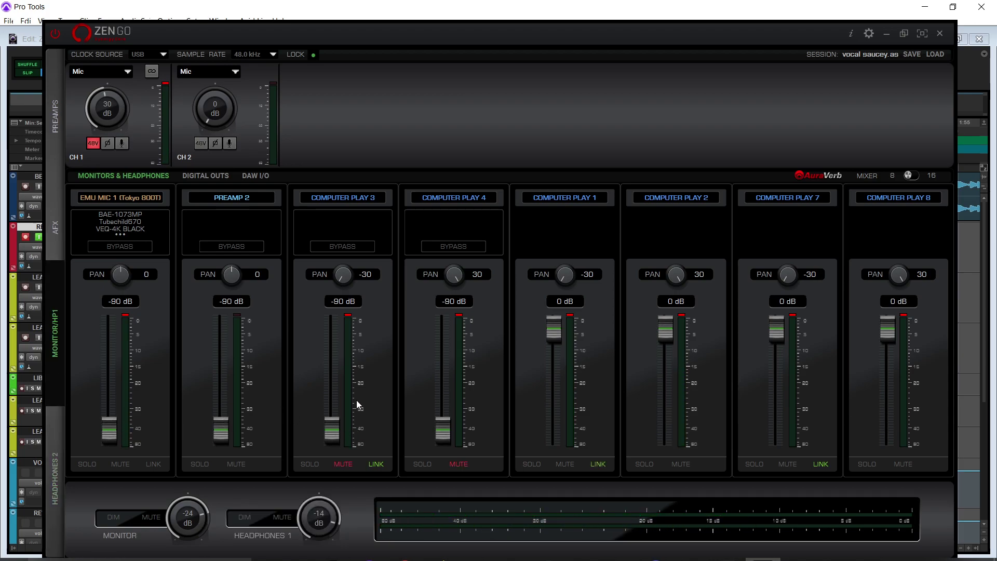
# - Switch to Pro Tools, close the NS1 plug-in and examine the FET-A76, D-Verb and H-Delay inserts on SUBMIX, REVERB and DELAY
pyautogui.click(889, 33)
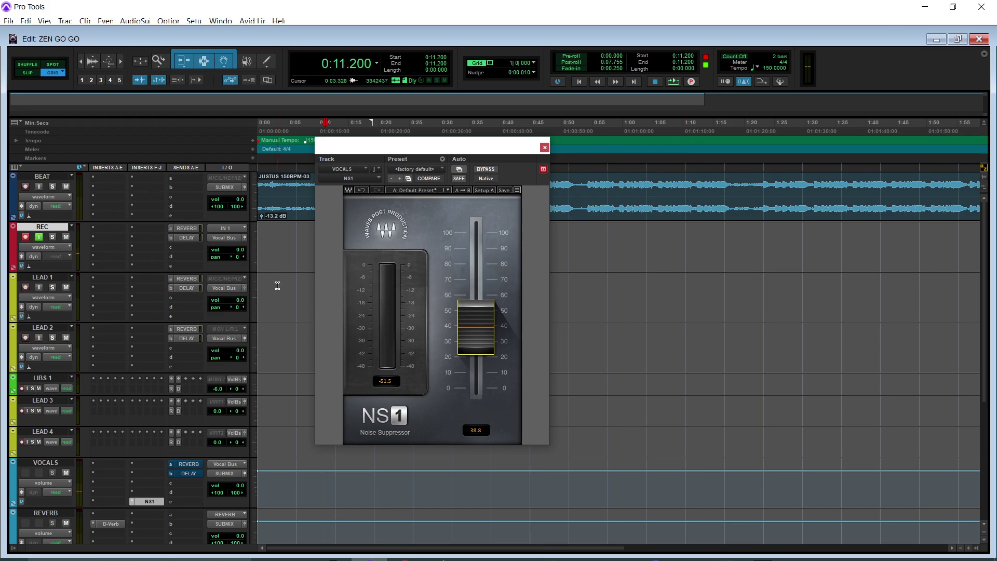
pyautogui.click(544, 148)
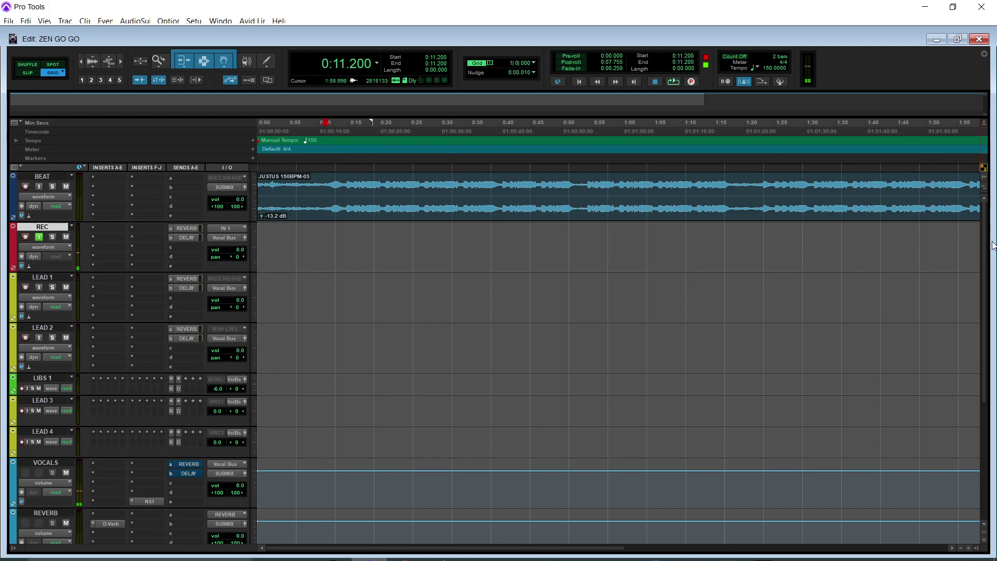
pyautogui.moveTo(986, 242); pyautogui.dragTo(969, 362)
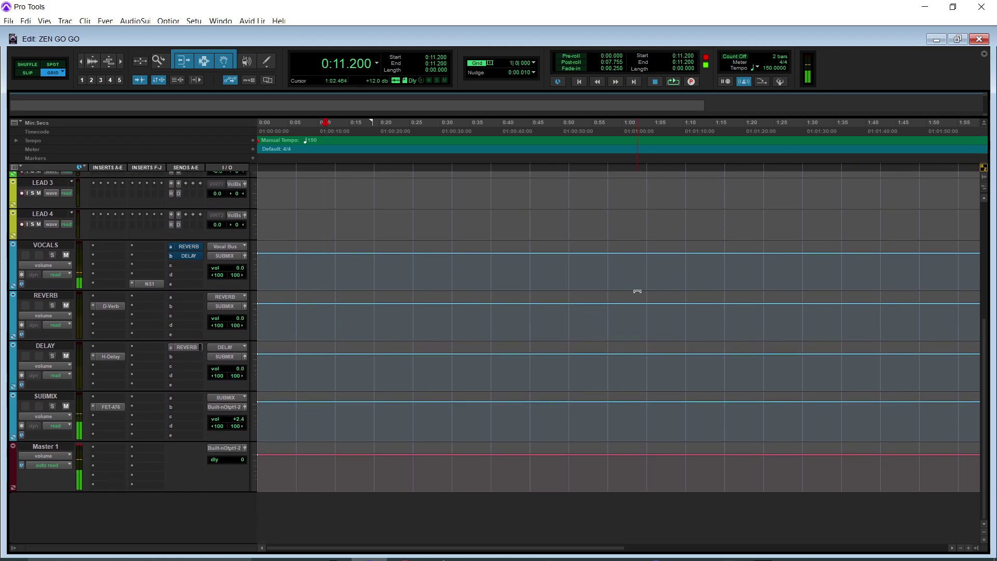
pyautogui.click(107, 406)
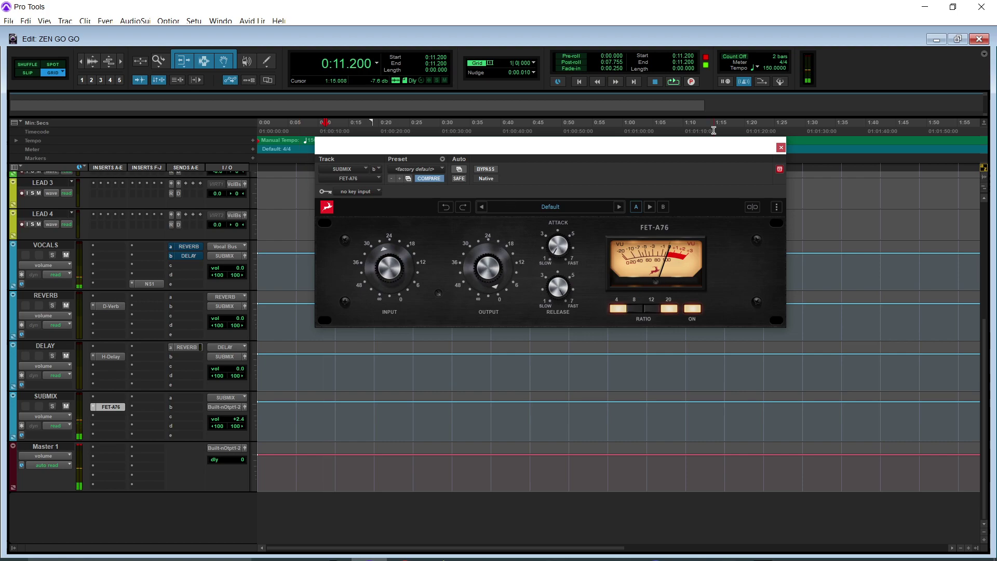
pyautogui.click(780, 148)
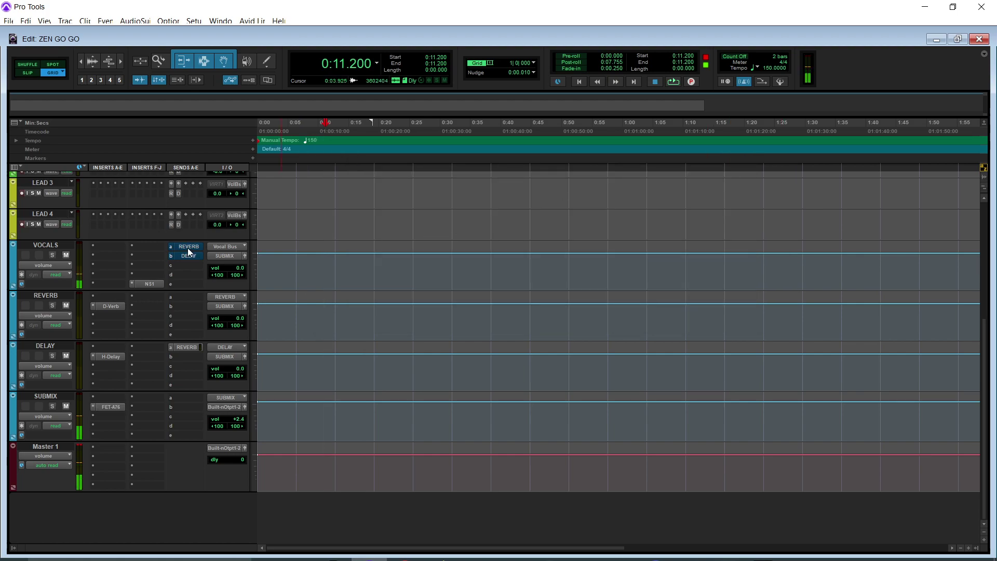
pyautogui.click(111, 306)
pyautogui.click(113, 357)
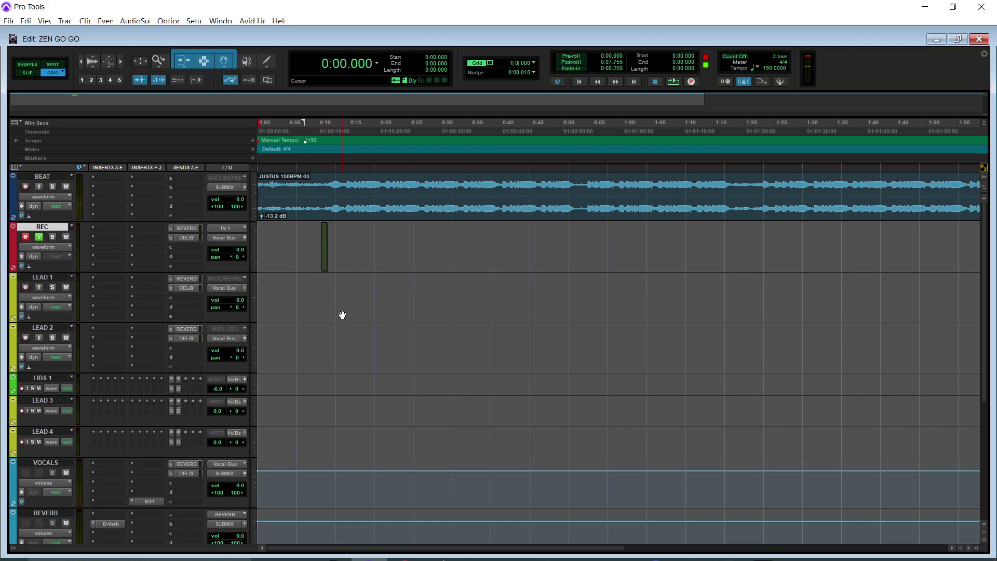
# - Record a first vocal take over the beat on the REC track from the start of the timeline
pyautogui.press('space')
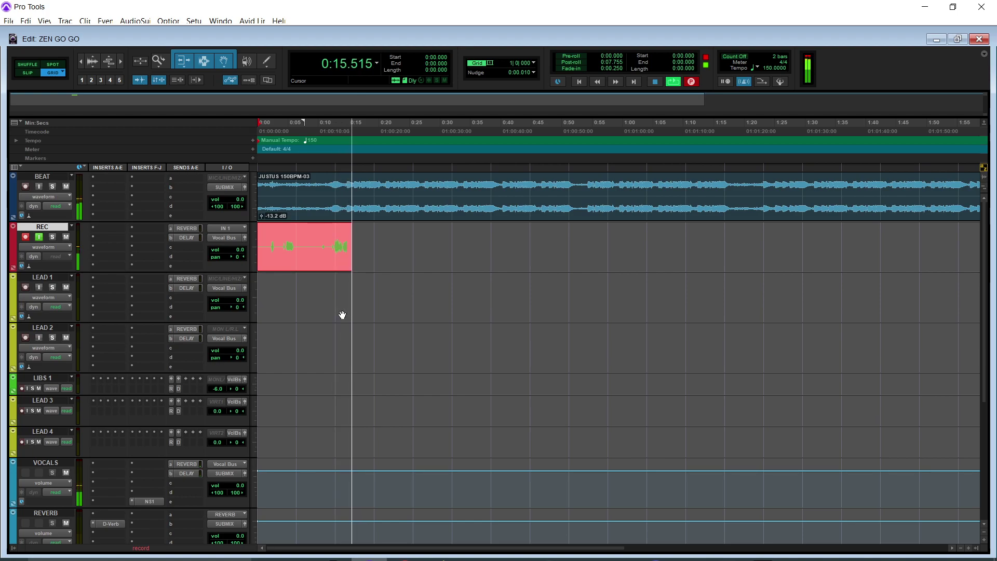
pyautogui.click(297, 122)
pyautogui.press('space')
pyautogui.press('space')
# - Trim the start of the recorded vocal take to 0:11.093 and move the clip to the LEAD 1 track
pyautogui.click(325, 234)
pyautogui.press('a')
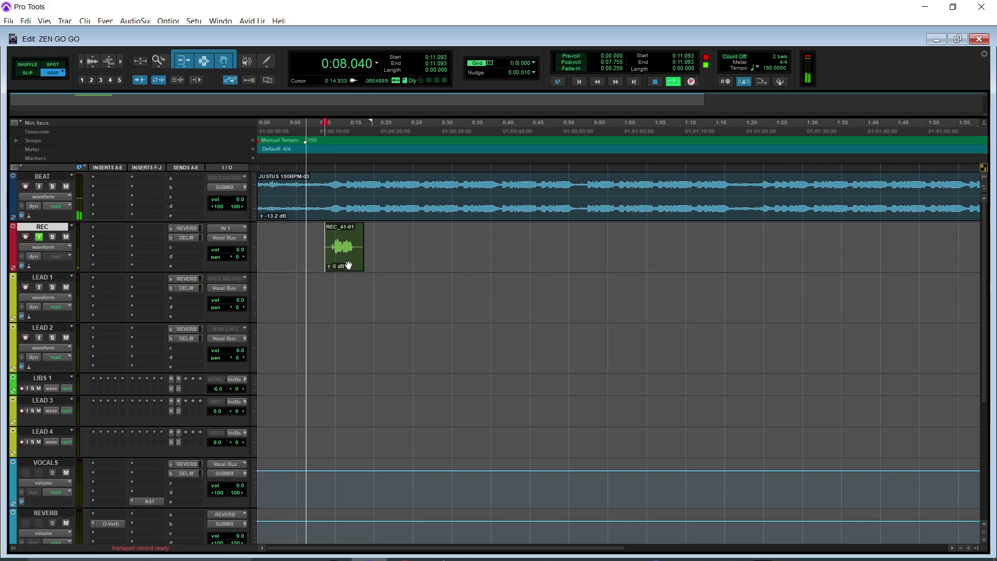
pyautogui.moveTo(345, 263); pyautogui.dragTo(352, 283)
# - Record takes of the next vocal line on the REC track and move the chosen clip to LEAD 2
pyautogui.hotkey('ctrl', 'space')
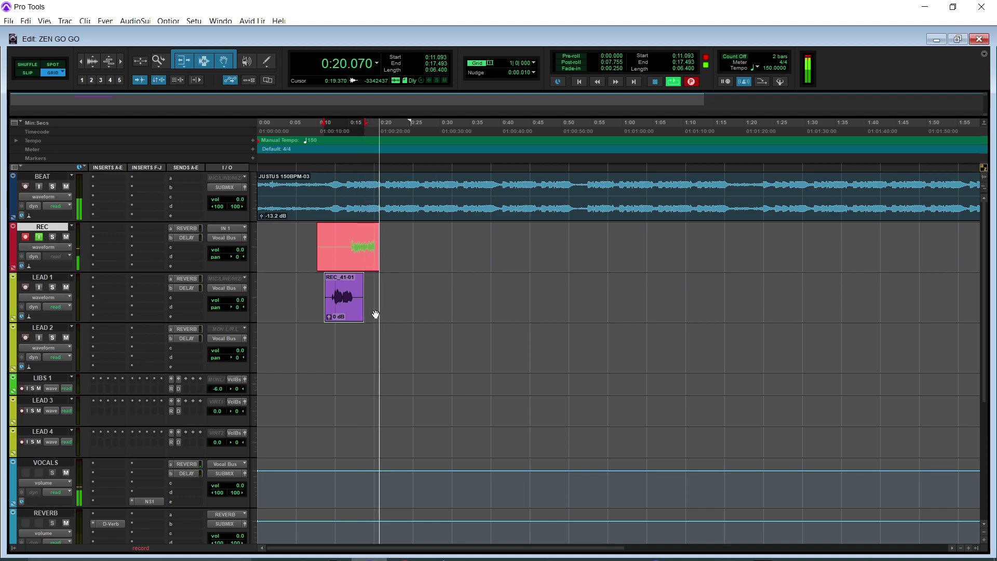
pyautogui.click(324, 117)
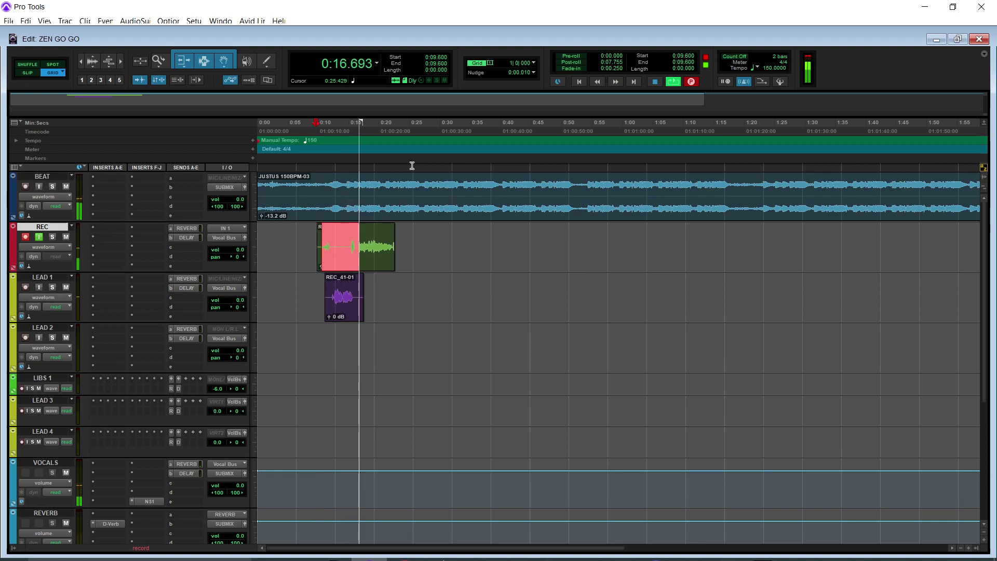
pyautogui.press('space')
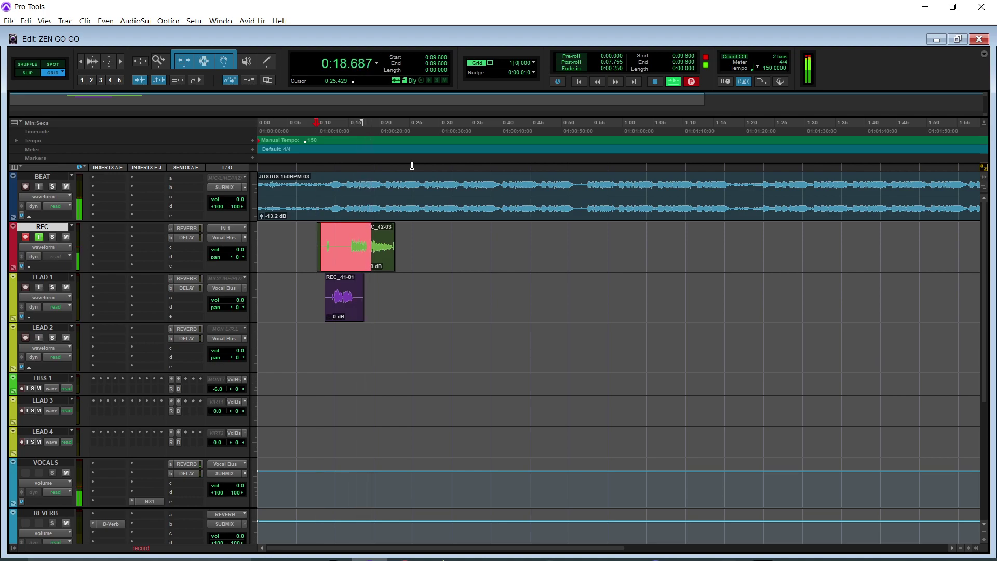
pyautogui.click(306, 135)
pyautogui.moveTo(375, 264); pyautogui.dragTo(375, 333)
# - Record repeated takes of the following vocal line on the REC track, retaking it from 0:14.400 and 0:12.800
pyautogui.press('F12')
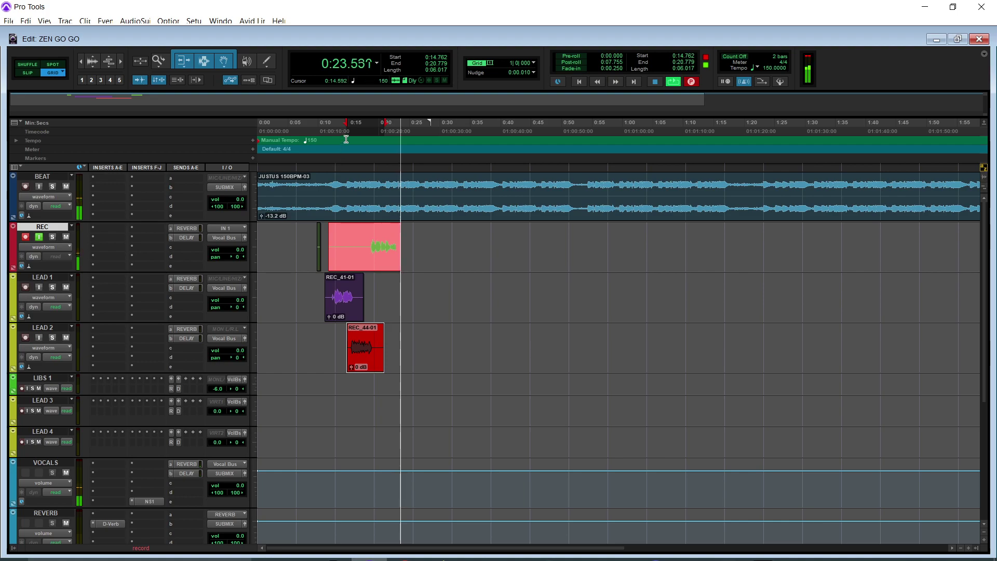
pyautogui.press('space')
pyautogui.press('space')
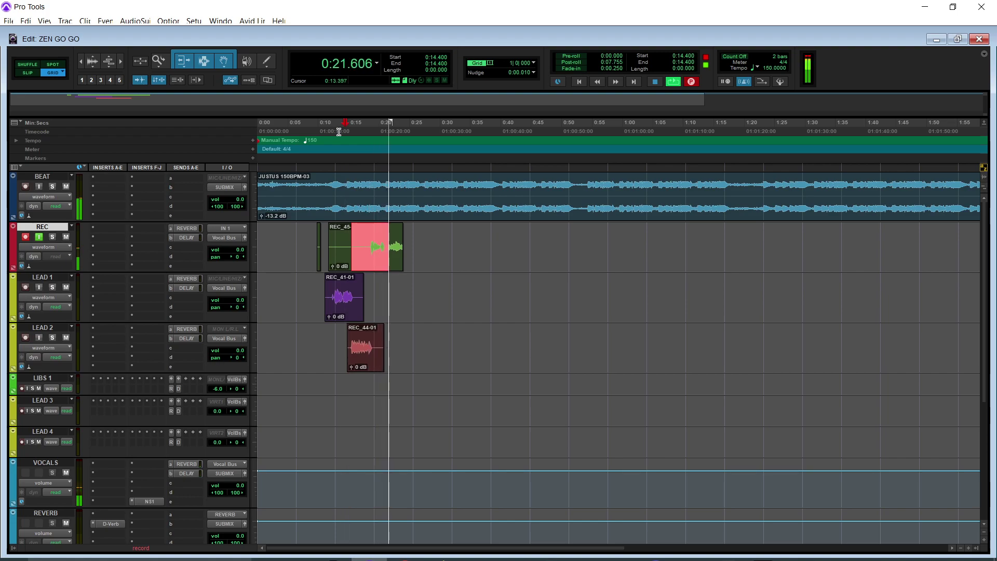
pyautogui.press('space')
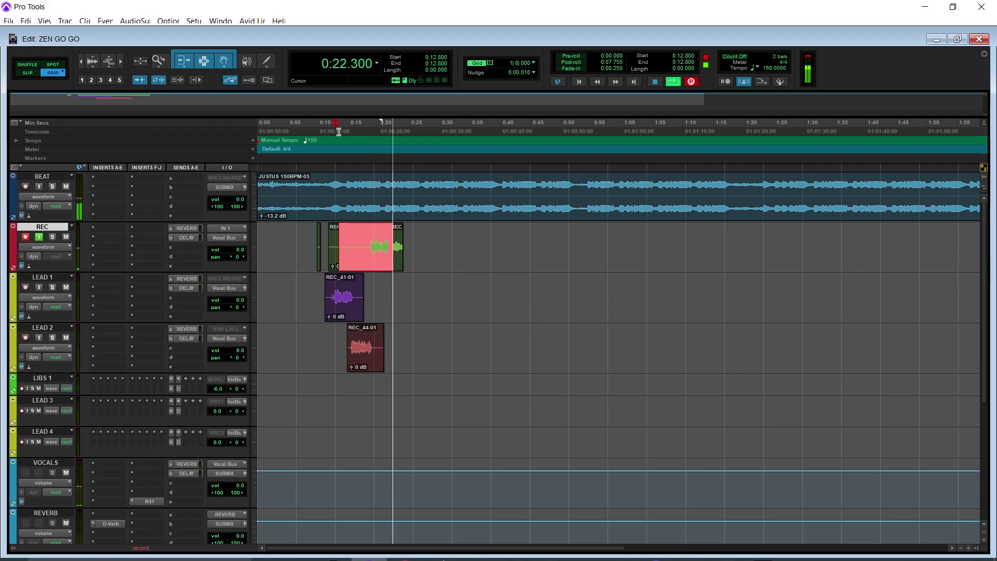
pyautogui.press('space')
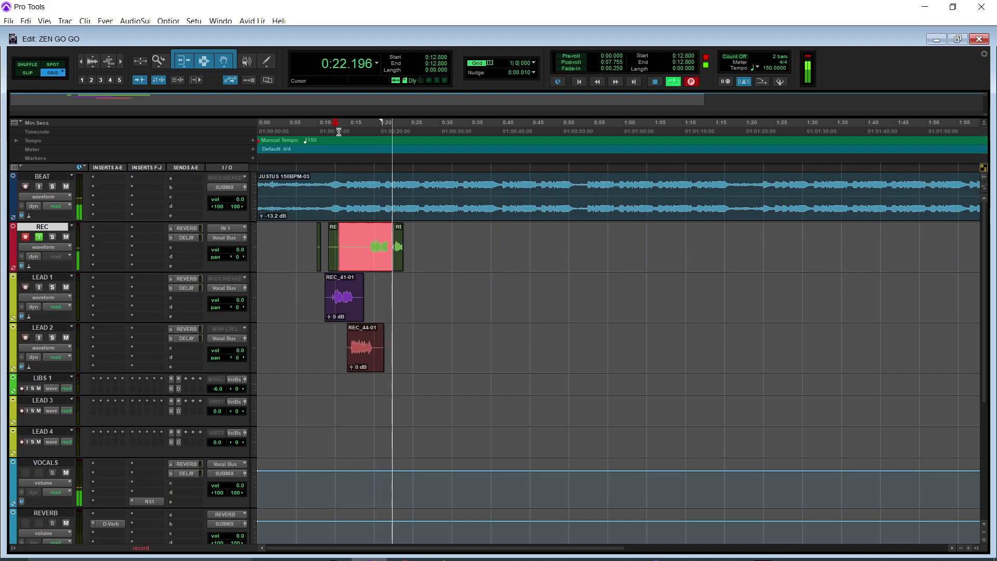
pyautogui.press('space')
pyautogui.hotkey('ctrl', 'space')
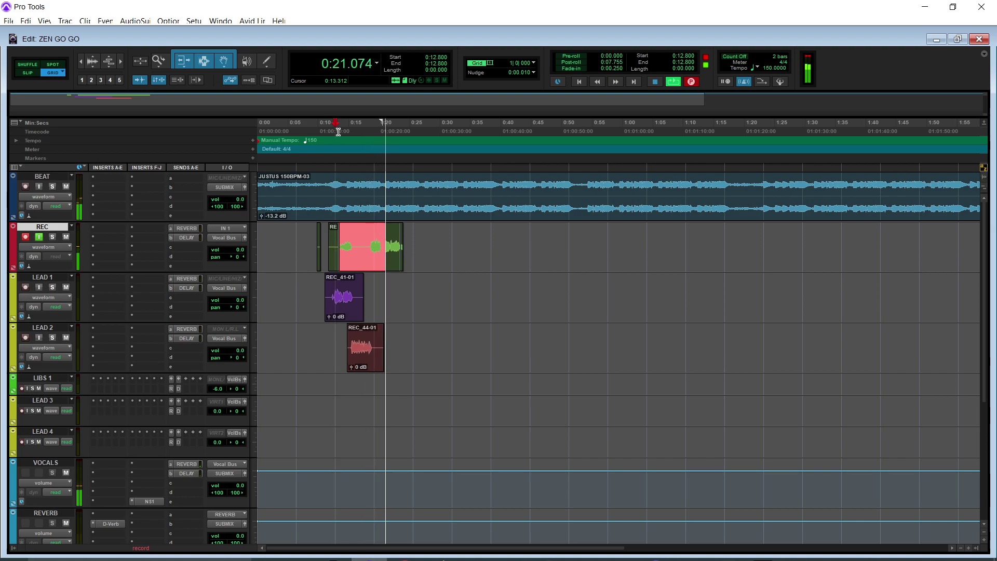
pyautogui.press('space')
pyautogui.hotkey('ctrl', 'space')
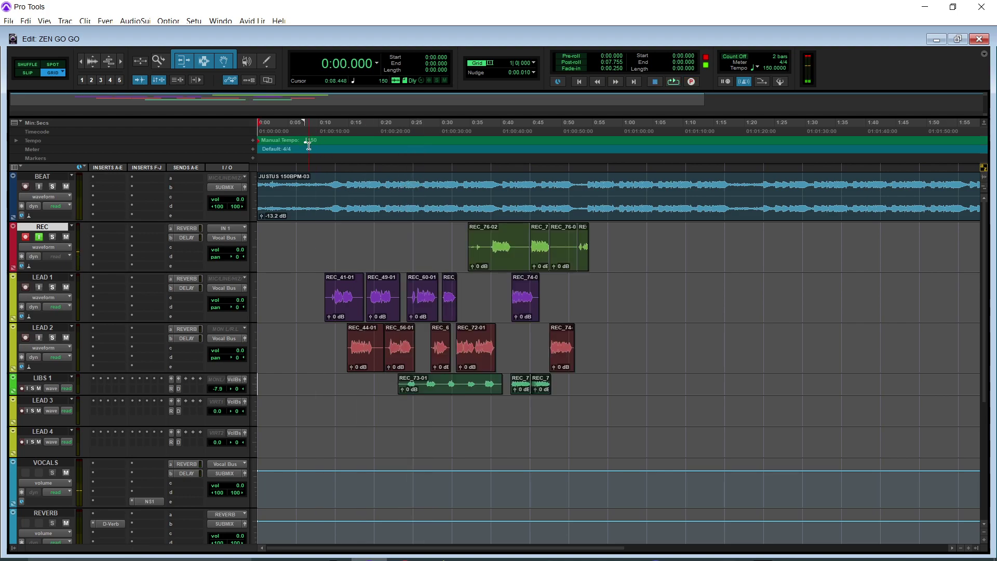
# - Play the session from the start and delete the leftover clips from the REC track
pyautogui.press('space')
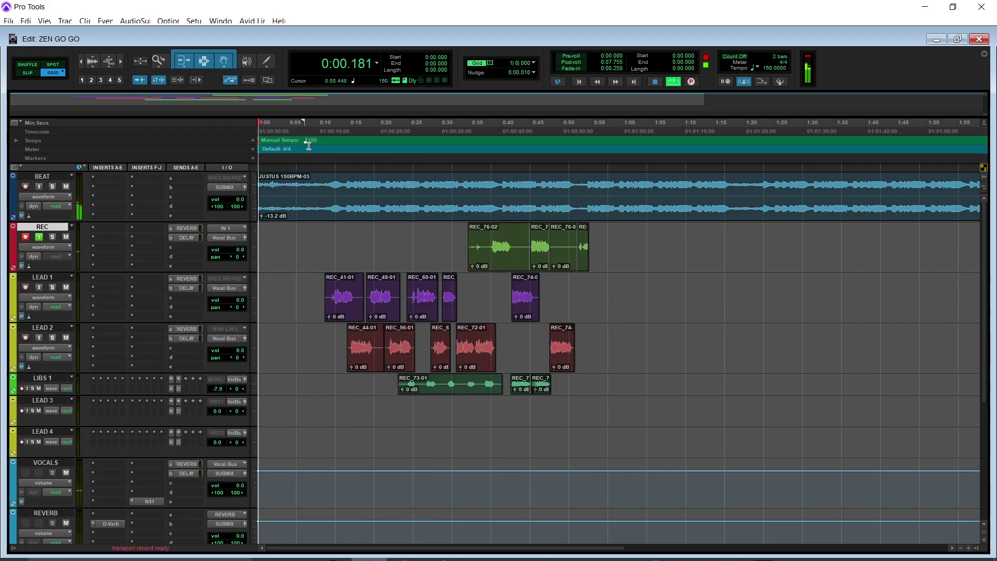
pyautogui.moveTo(605, 227); pyautogui.dragTo(428, 283)
pyautogui.moveTo(597, 240); pyautogui.dragTo(442, 240)
pyautogui.press('Delete')
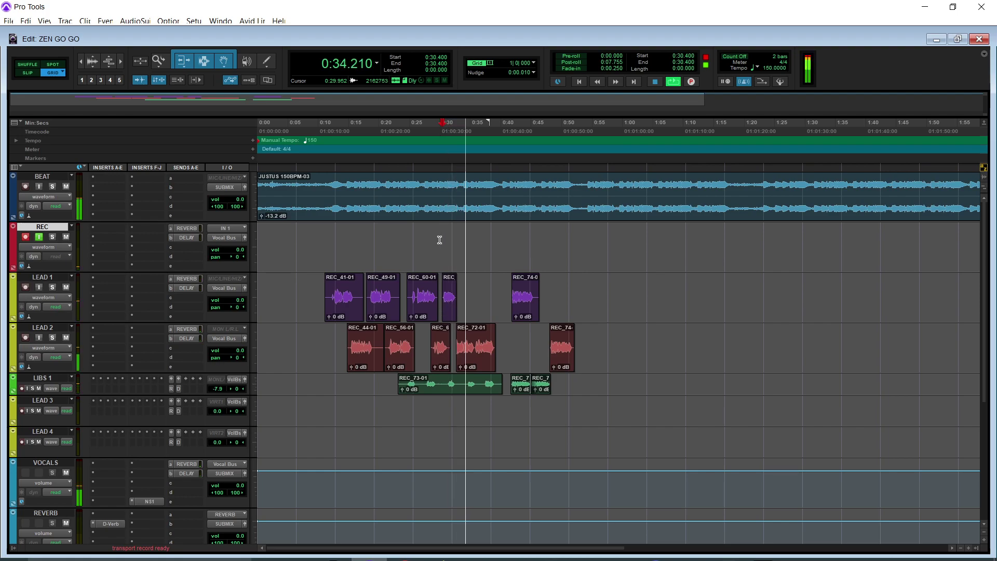
# - Move the REC_76-05 clip on the LIBS 1 track to start at 0:51.200, past the last LEAD 2 clip
pyautogui.hotkey('ctrl', ']')
pyautogui.hotkey('ctrl', ']')
pyautogui.hotkey('ctrl', '[')
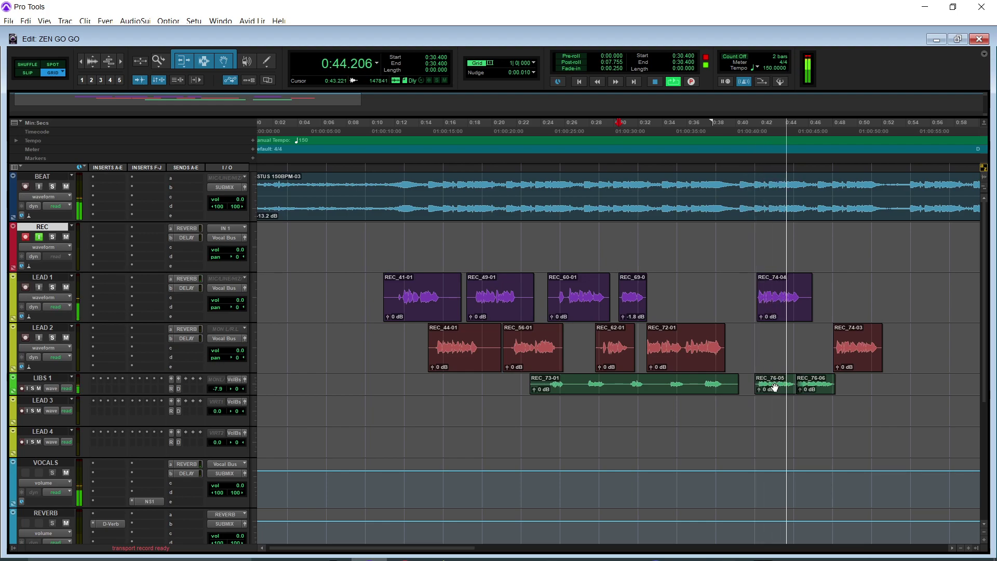
pyautogui.moveTo(777, 385); pyautogui.dragTo(891, 389)
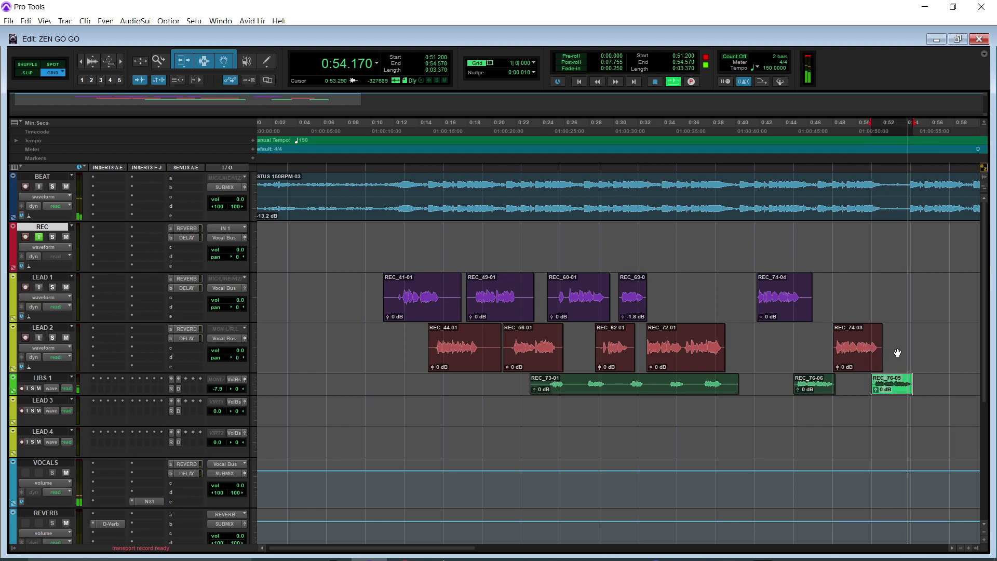
# - Stop playback and trim the end of the beat clip on the BEAT track to 1:04.000
pyautogui.press('space')
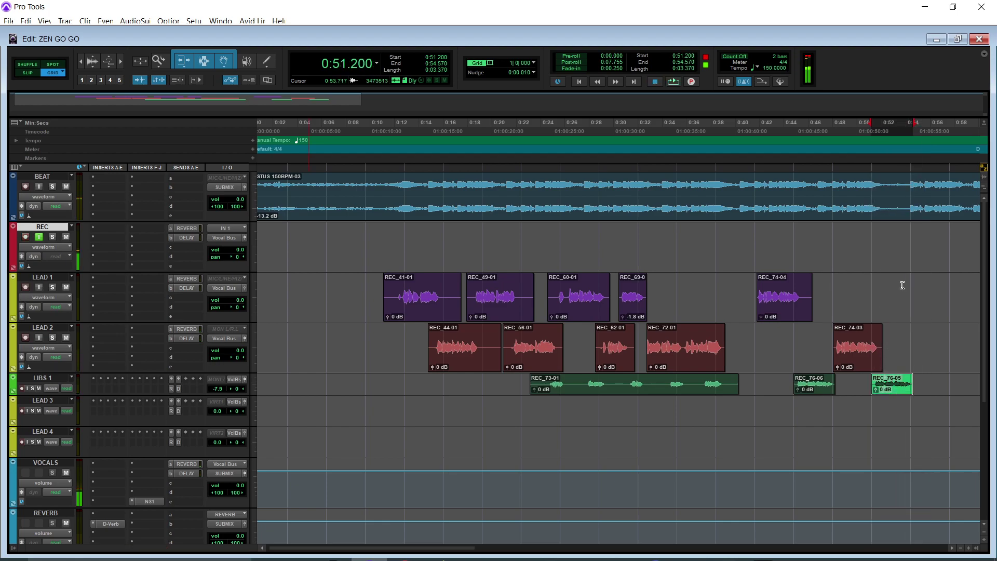
pyautogui.hotkey('ctrl', '[')
pyautogui.hotkey('ctrl', '[')
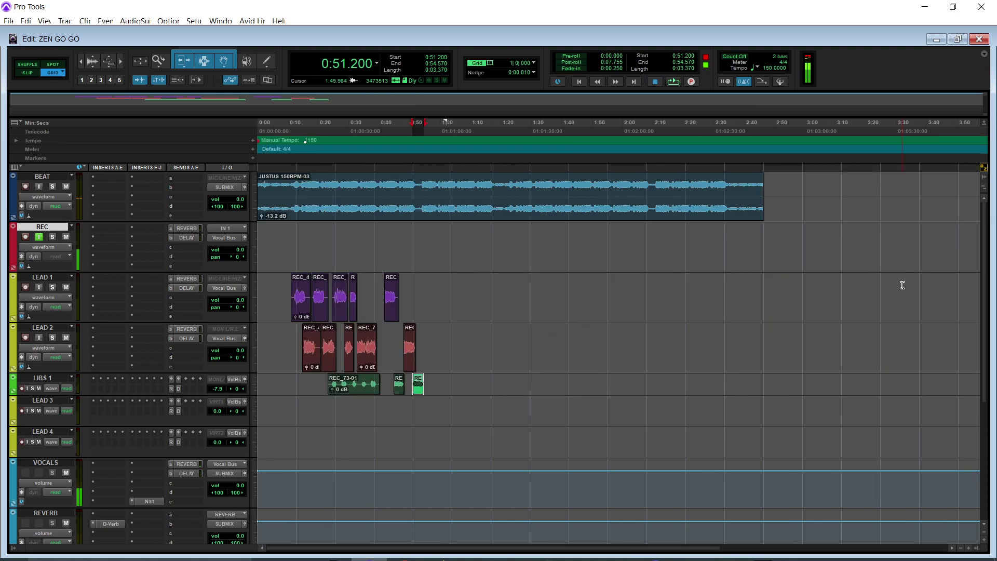
pyautogui.click(455, 188)
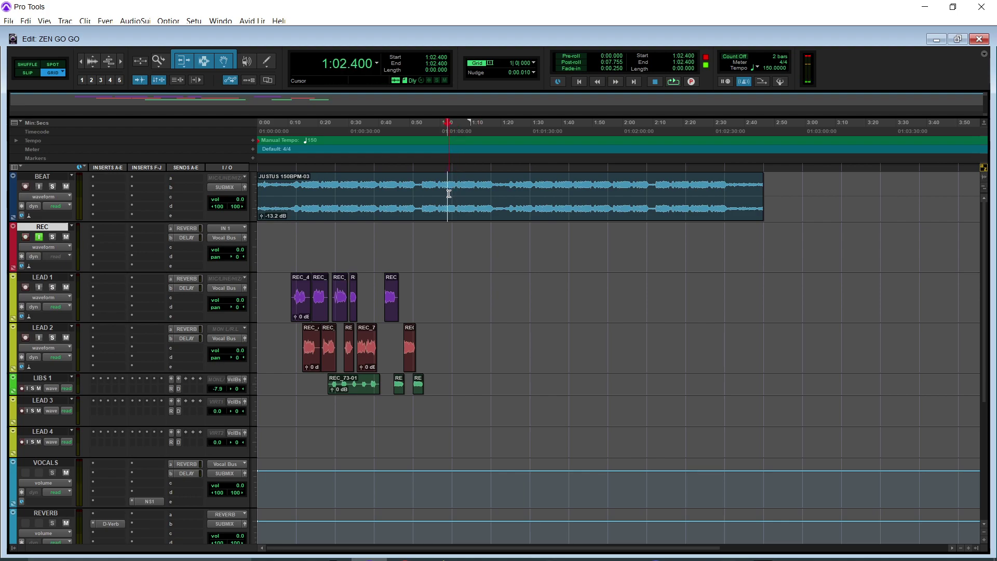
pyautogui.hotkey('alt', 'shift', ']')
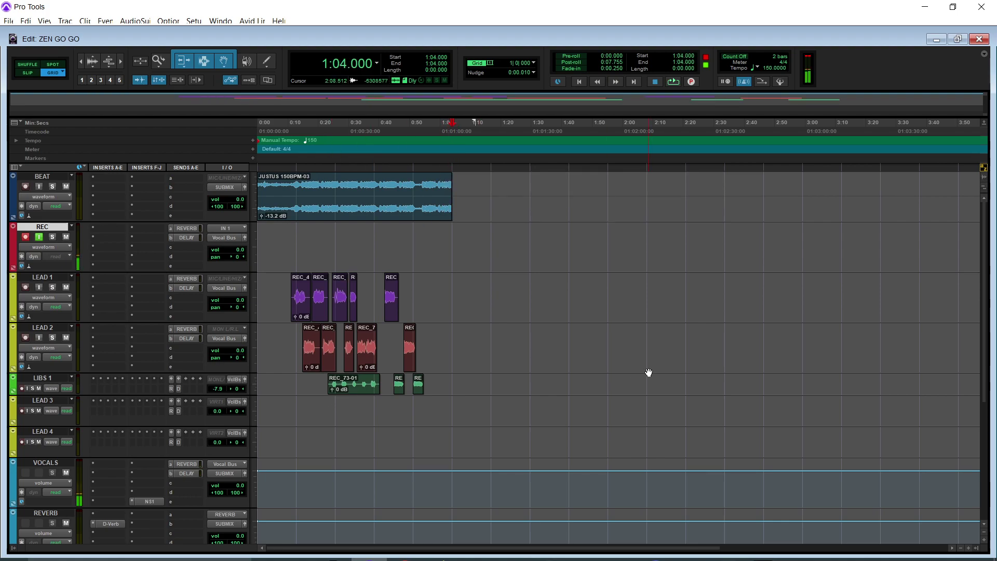
# - Open the REC track's DELAY send and mute the REVERB and DELAY sends on the VOCALS track
pyautogui.moveTo(982, 305); pyautogui.dragTo(985, 306)
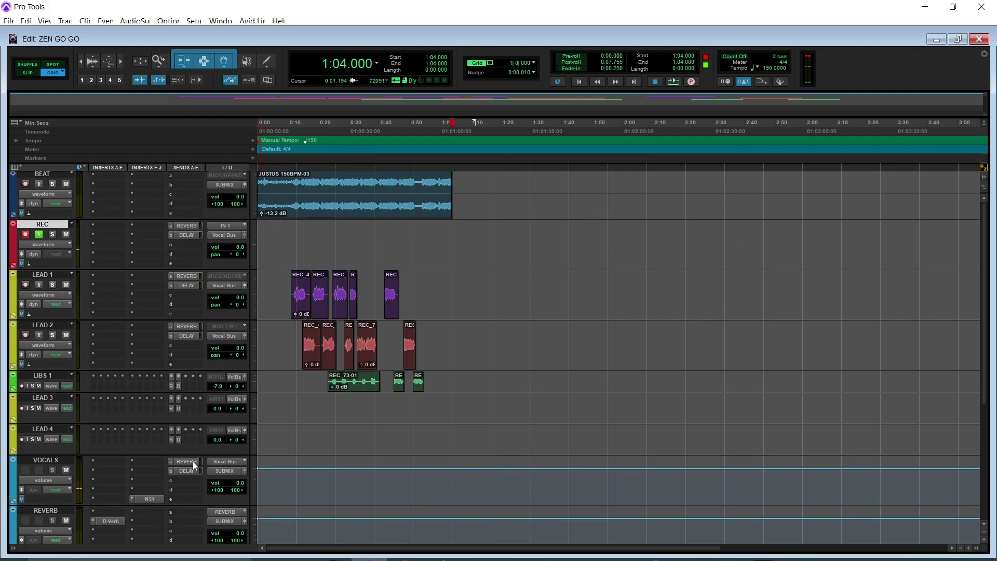
pyautogui.click(226, 235)
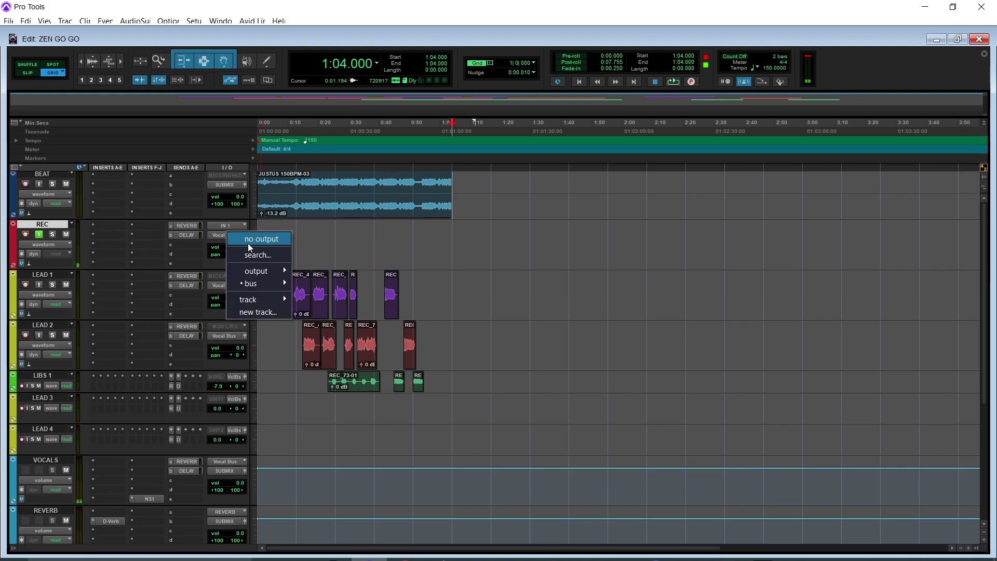
pyautogui.click(185, 234)
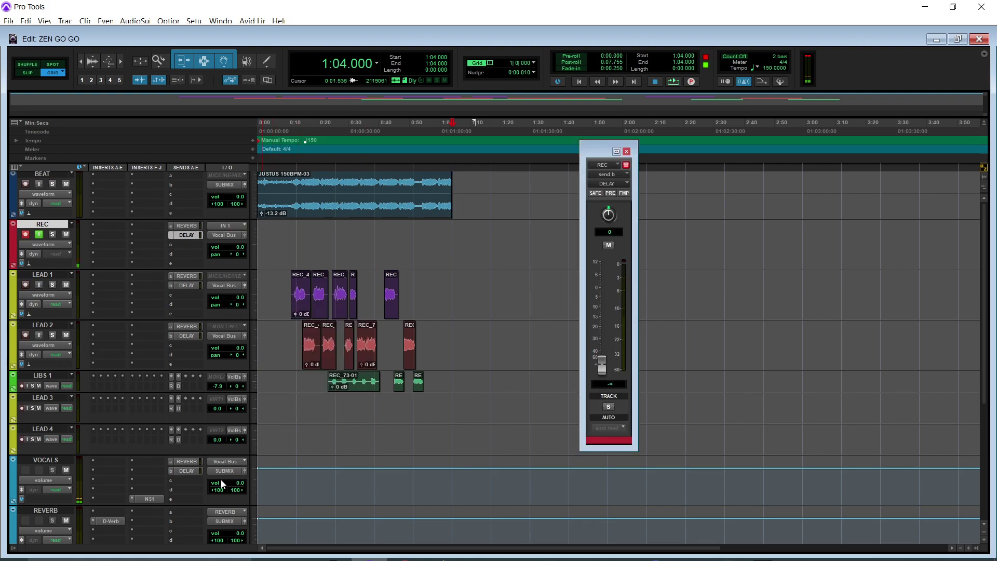
pyautogui.click(190, 461)
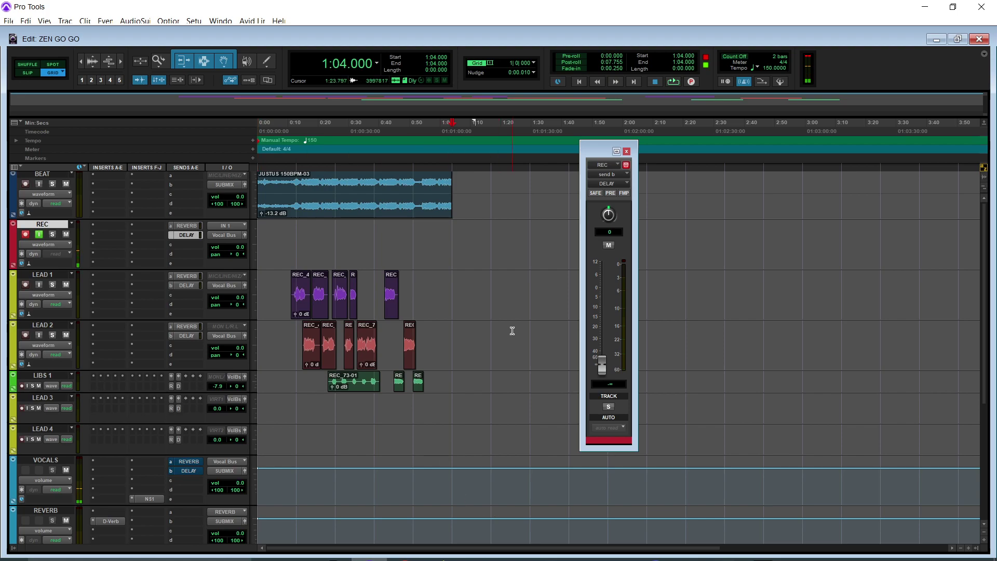
# - Add the stereo hardware insert Insert 3-4 to the second insert slot of the VOCALS track
pyautogui.scroll(-5, 971, 434)
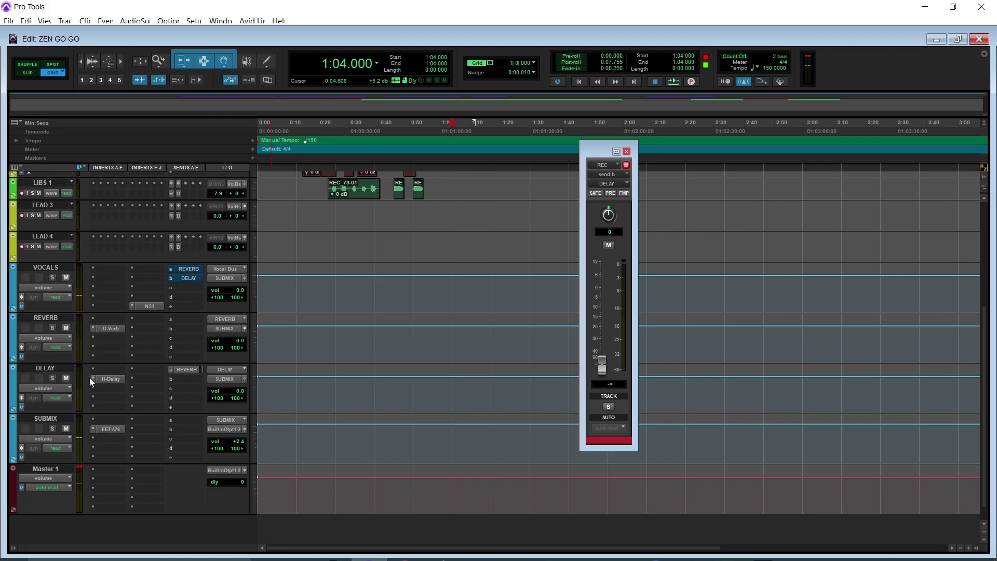
pyautogui.click(104, 279)
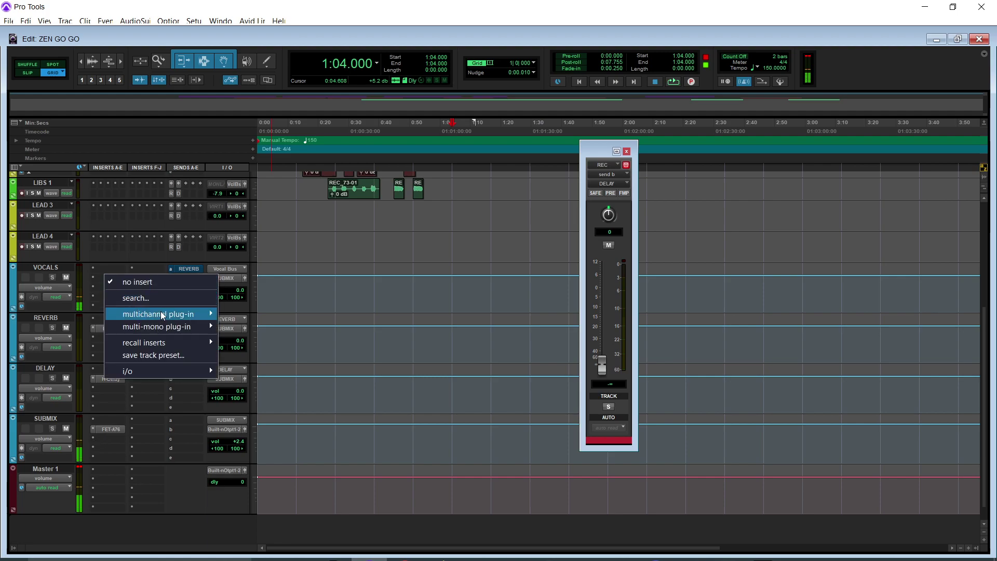
pyautogui.moveTo(161, 313)
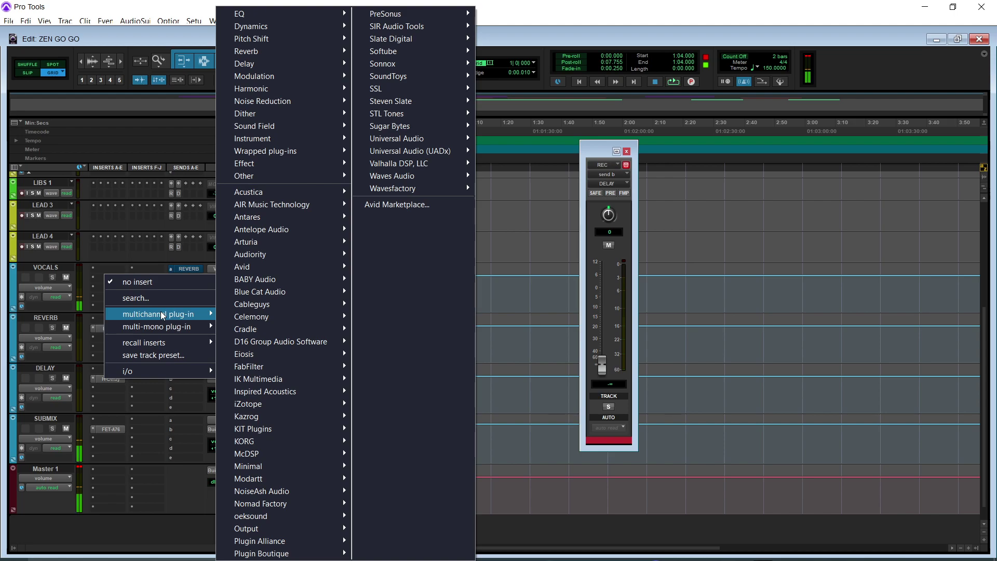
pyautogui.moveTo(164, 371)
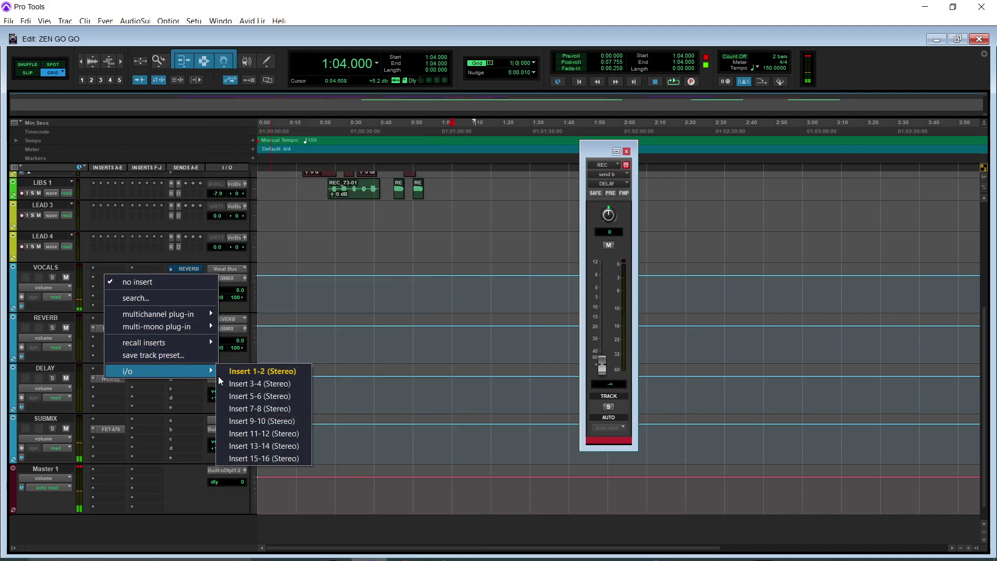
pyautogui.click(251, 383)
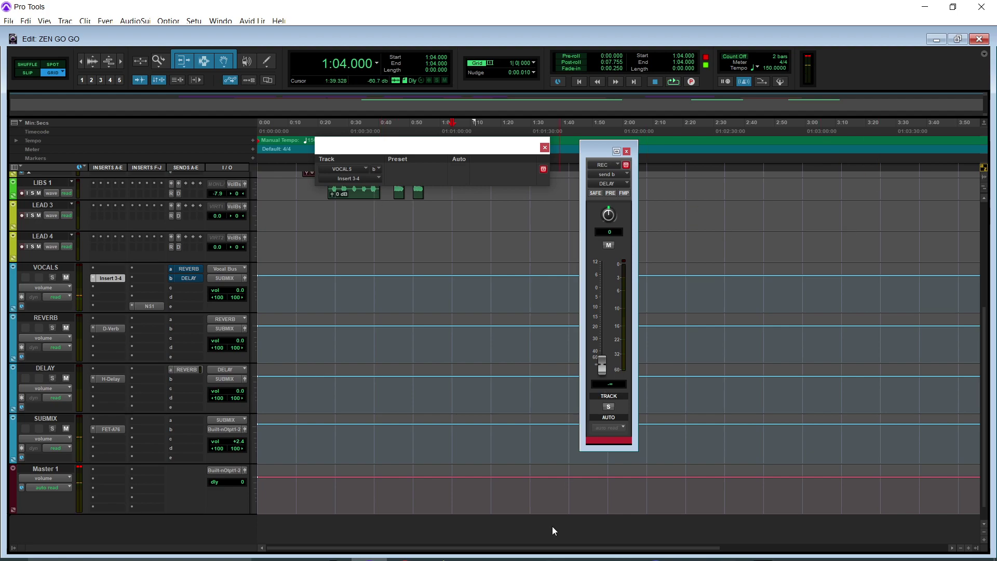
# - Switch to the Zen Go control panel and bypass Auto-Tune Synergy in the EMU MIC 1 effects chain
pyautogui.moveTo(725, 546)
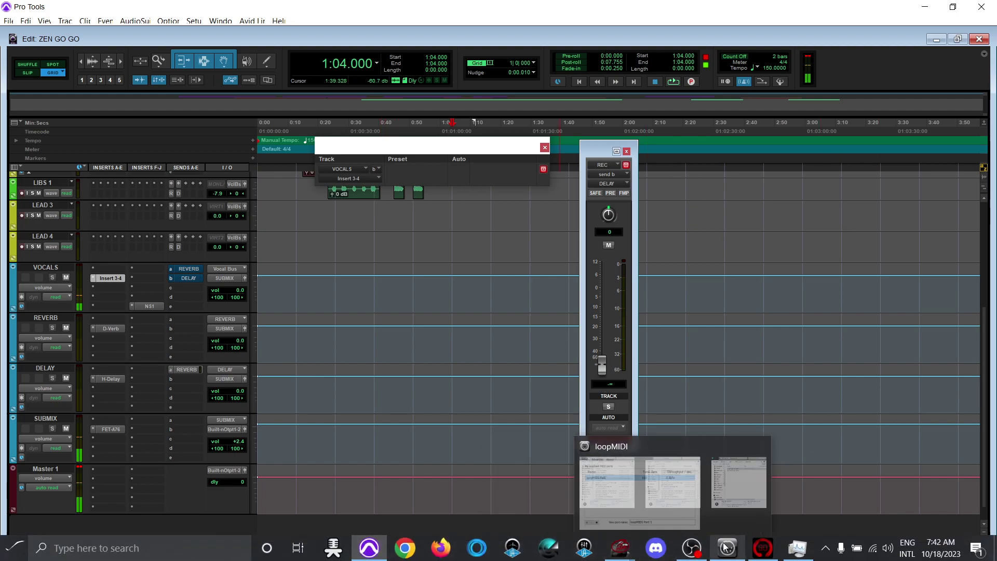
pyautogui.click(762, 548)
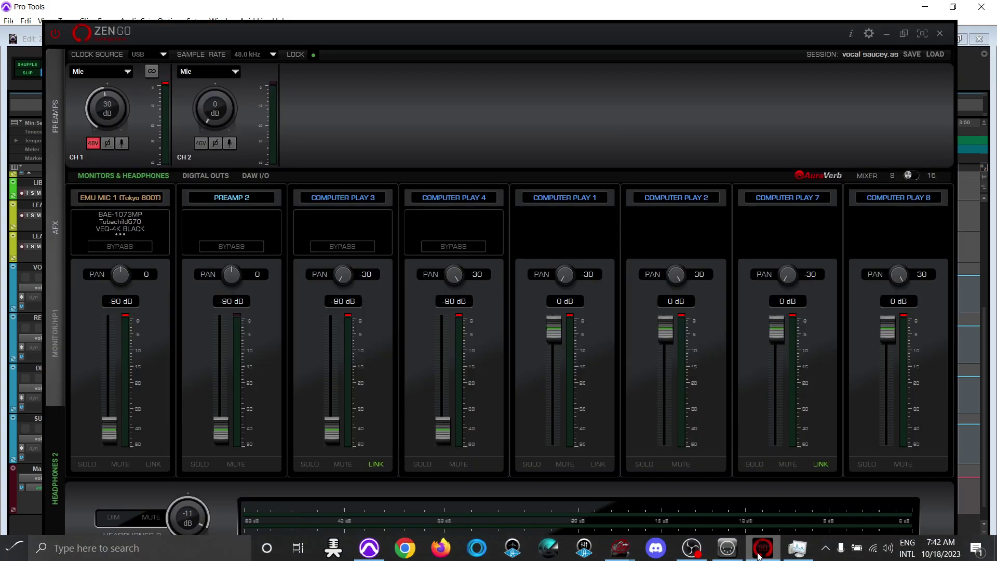
pyautogui.click(131, 221)
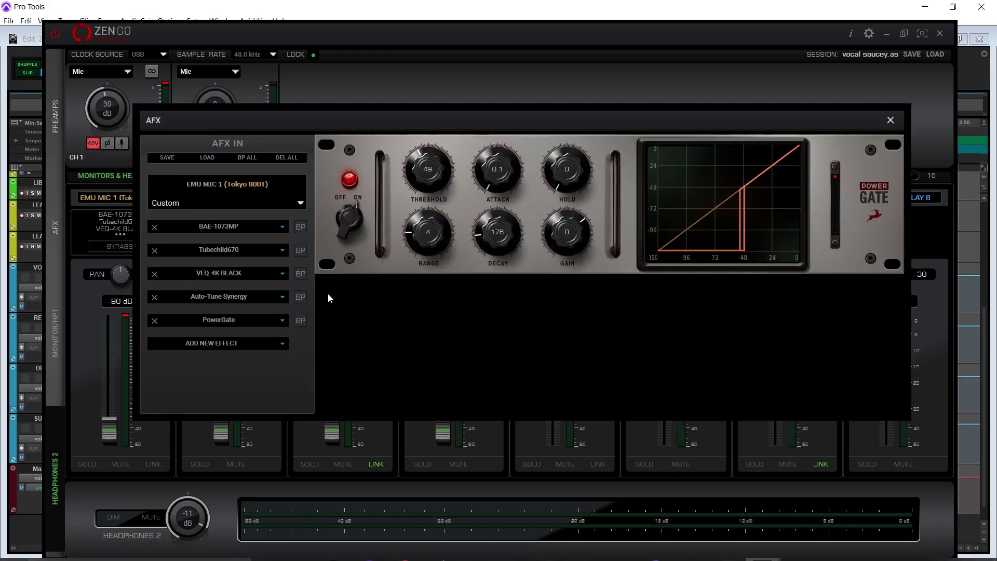
pyautogui.click(300, 297)
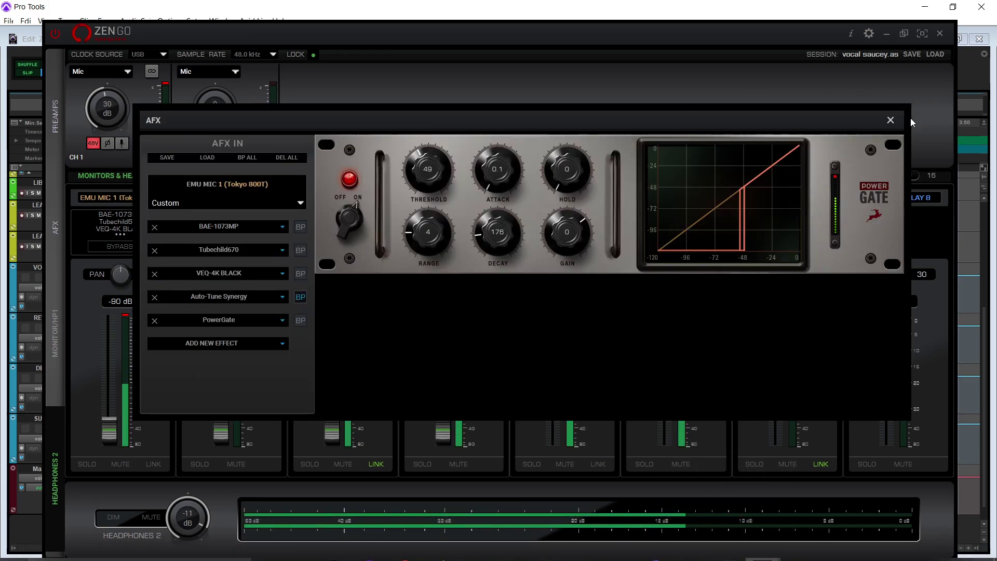
pyautogui.click(890, 119)
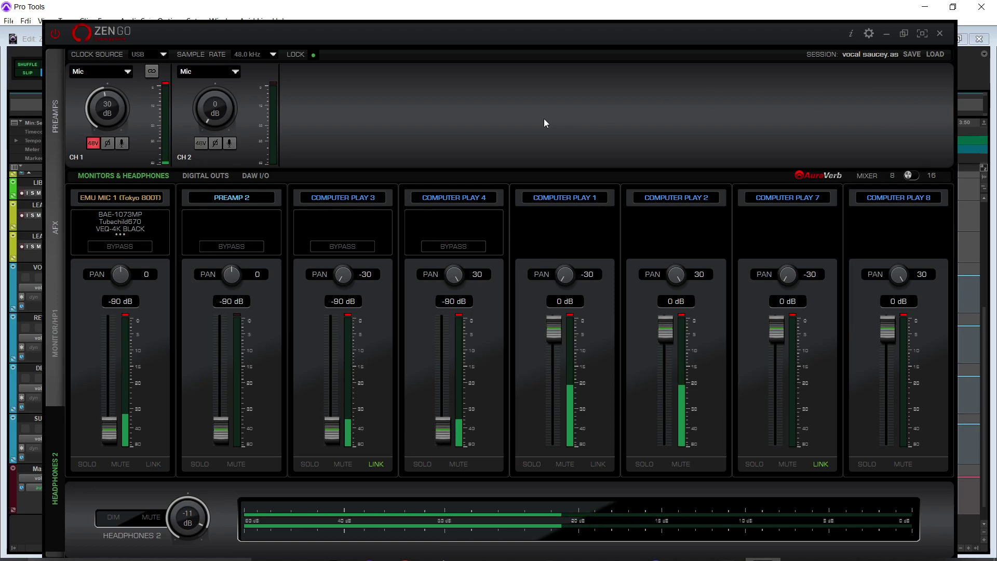
# - Add the VEQ-4K PINK vintage EQ to the linked COMPUTER PLAY 3 and 4 channels
pyautogui.click(350, 224)
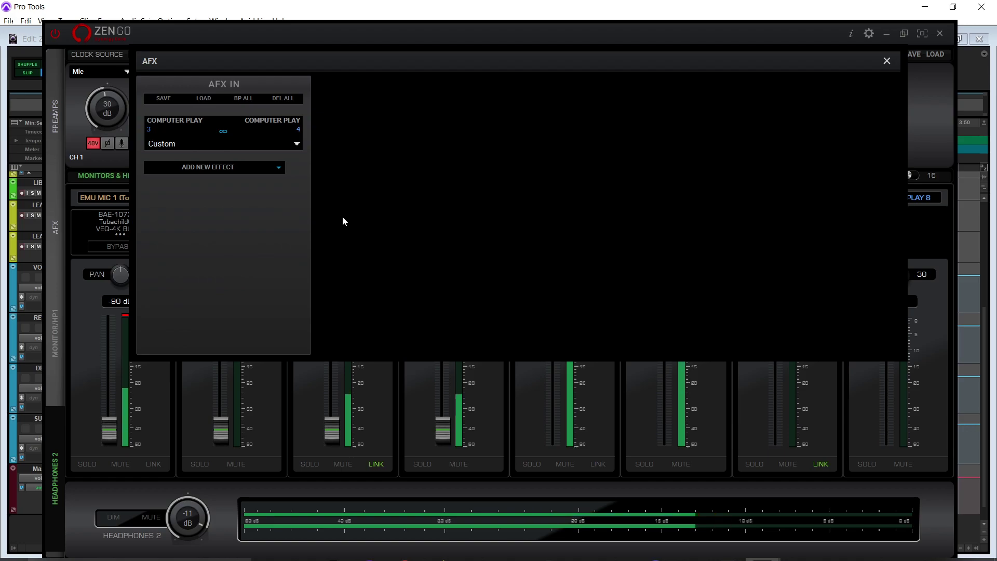
pyautogui.click(225, 171)
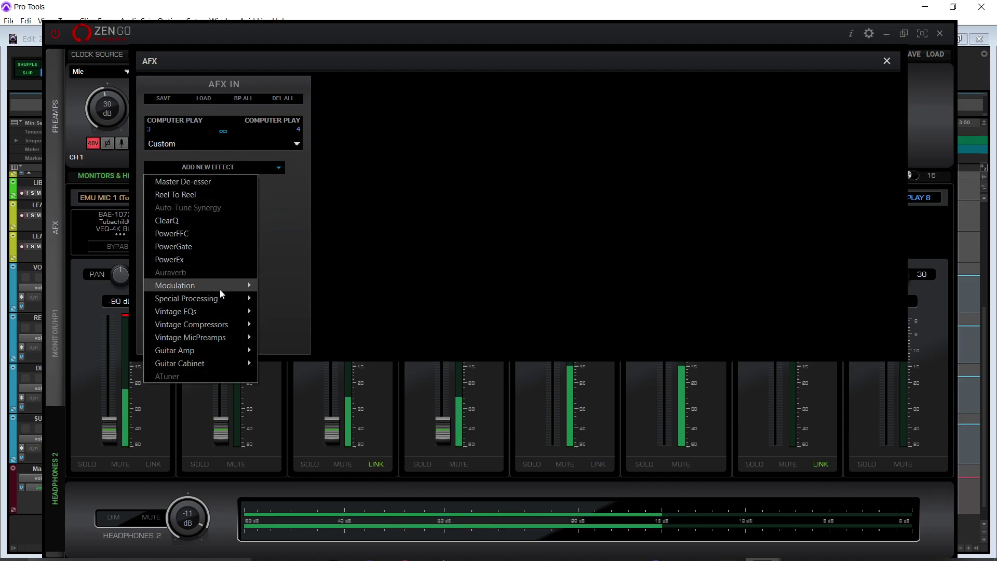
pyautogui.moveTo(228, 314)
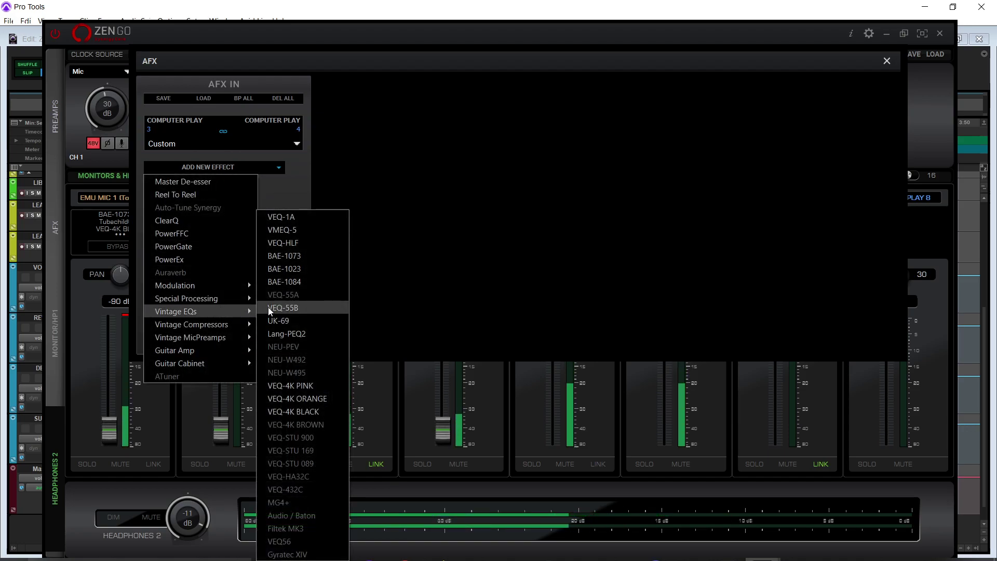
pyautogui.click(300, 384)
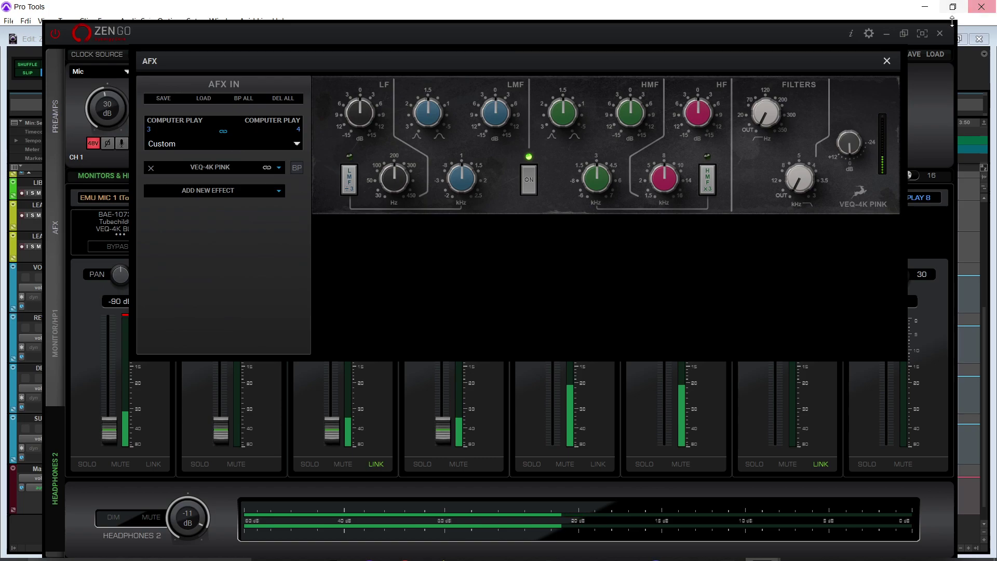
# - Minimize the Zen Go panel, move the AFX window lower and close the VOCALS track's Insert 3-4 window
pyautogui.click(886, 33)
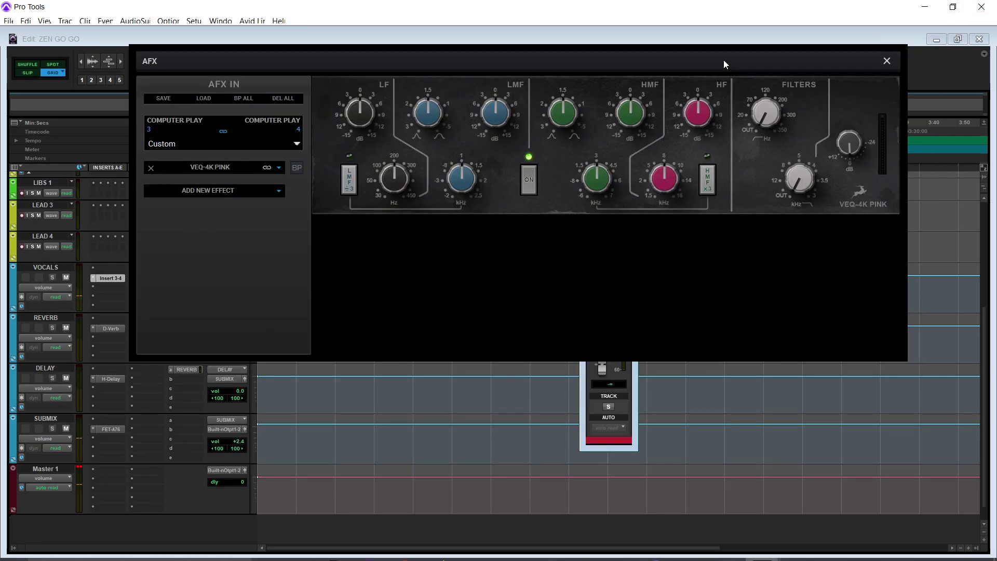
pyautogui.moveTo(692, 63); pyautogui.dragTo(725, 241)
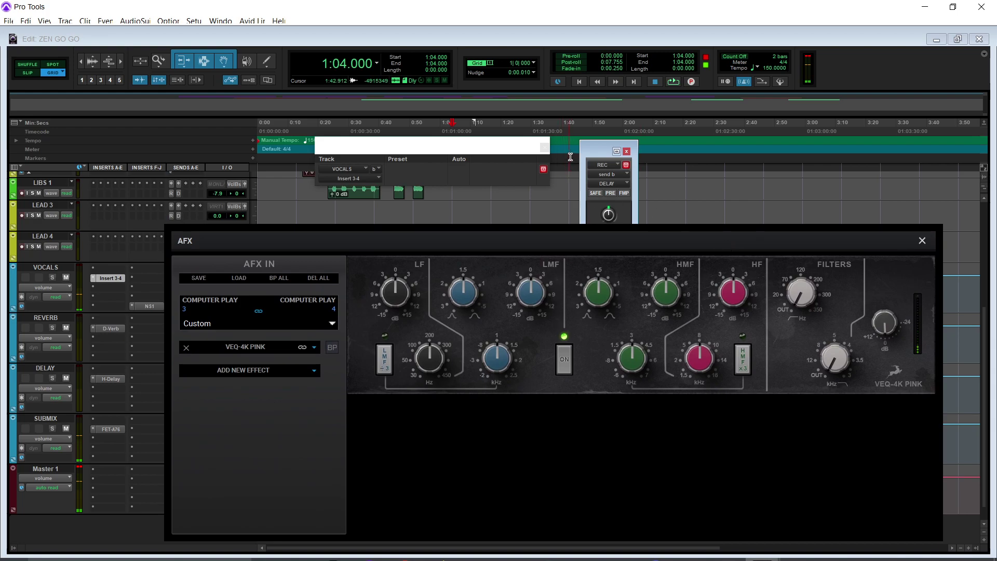
pyautogui.click(540, 150)
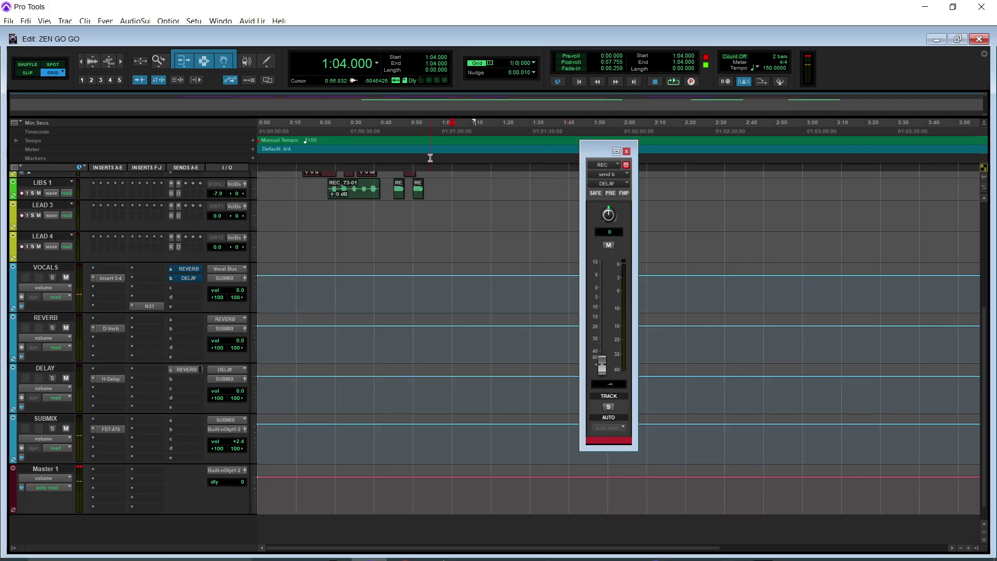
# - Play the selection from 0:12.800 to 0:52.800 across the tracks and bring the AFX window back to the front
pyautogui.scroll(5, 976, 353)
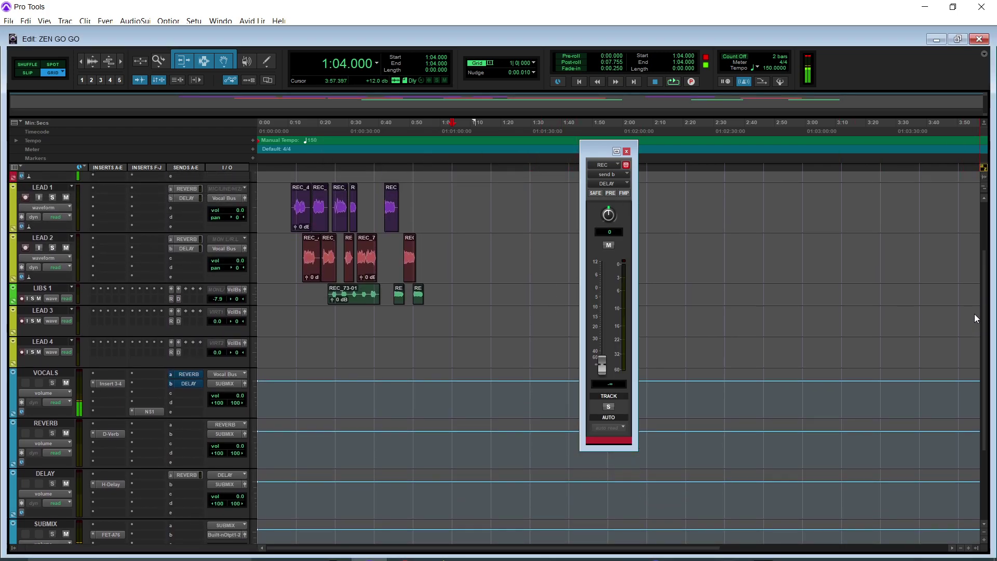
pyautogui.scroll(1, 960, 265)
pyautogui.moveTo(294, 135); pyautogui.dragTo(417, 159)
pyautogui.press('space')
pyautogui.moveTo(704, 558)
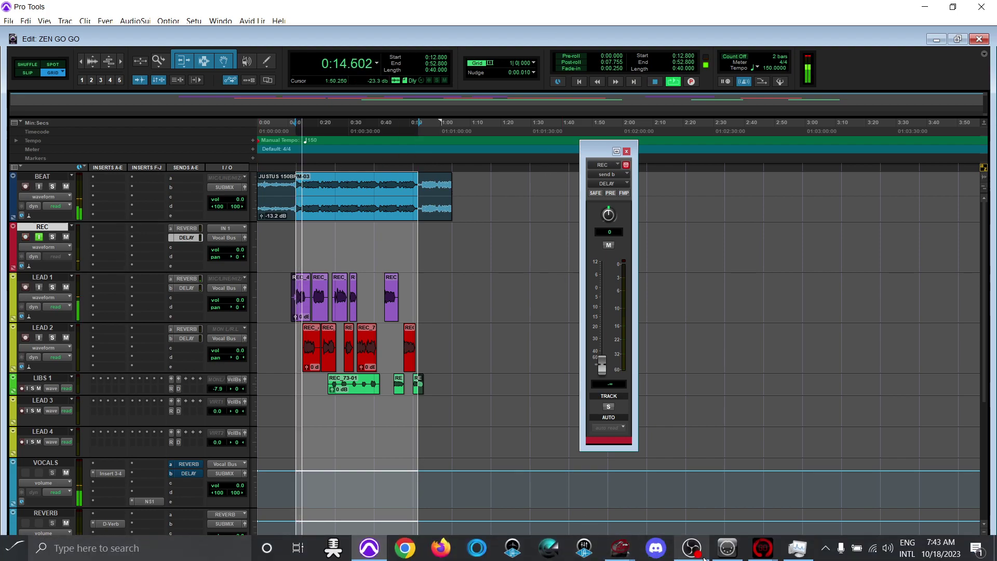
pyautogui.moveTo(762, 549)
pyautogui.click(812, 490)
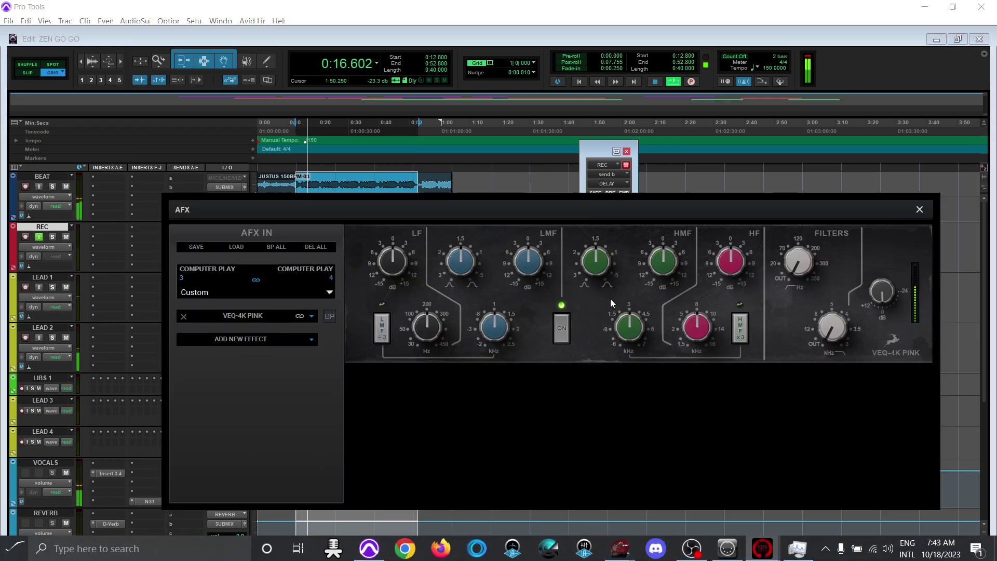
# - Try the high-pass and low-pass filters of the VEQ-4K PINK while the vocals play
pyautogui.moveTo(792, 255); pyautogui.dragTo(773, 175)
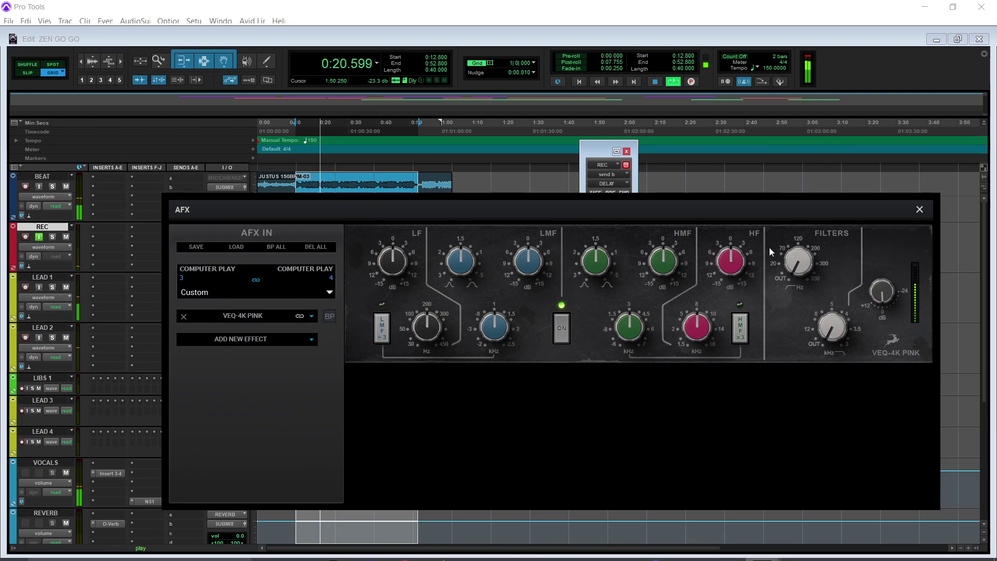
pyautogui.moveTo(832, 328)
pyautogui.mouseDown()
pyautogui.moveTo(837, 198)
pyautogui.moveTo(823, 226)
pyautogui.moveTo(817, 333)
pyautogui.mouseUp()
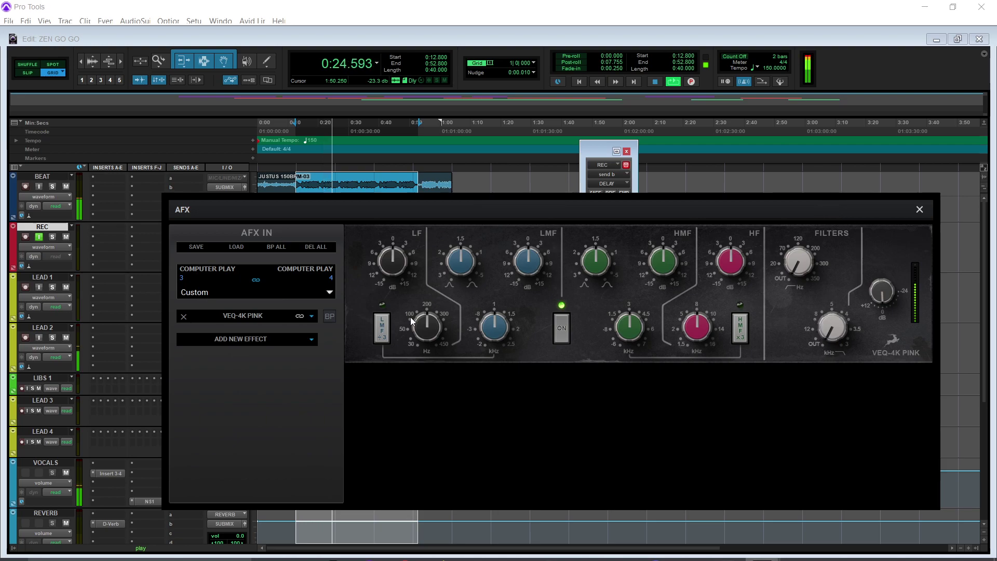
# - Sweep the VEQ-4K PINK's LMF band during playback, leaving its frequency below 1 kHz with a slight gain cut and a Q above 1.5
pyautogui.moveTo(501, 333); pyautogui.dragTo(492, 348)
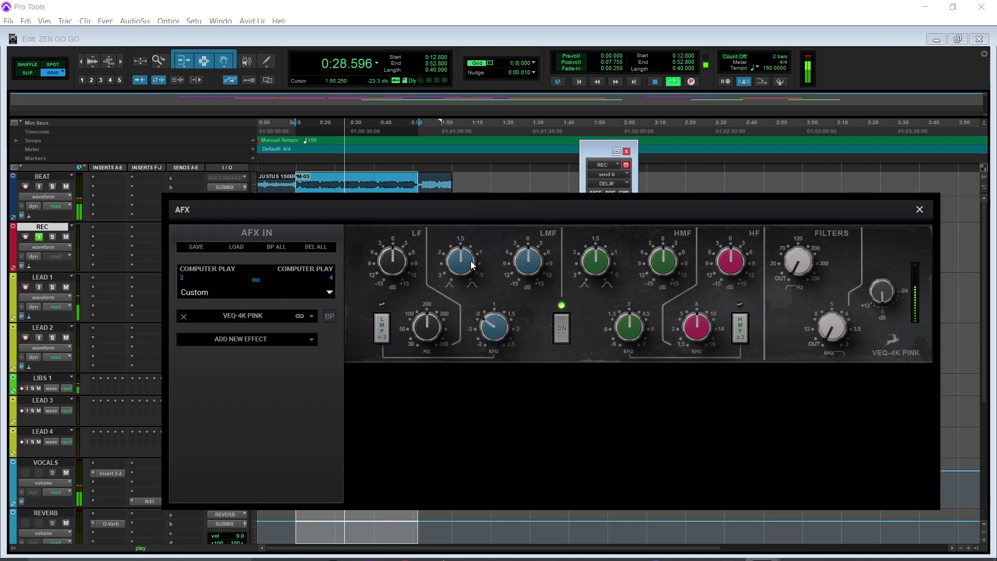
pyautogui.moveTo(539, 254); pyautogui.dragTo(530, 273)
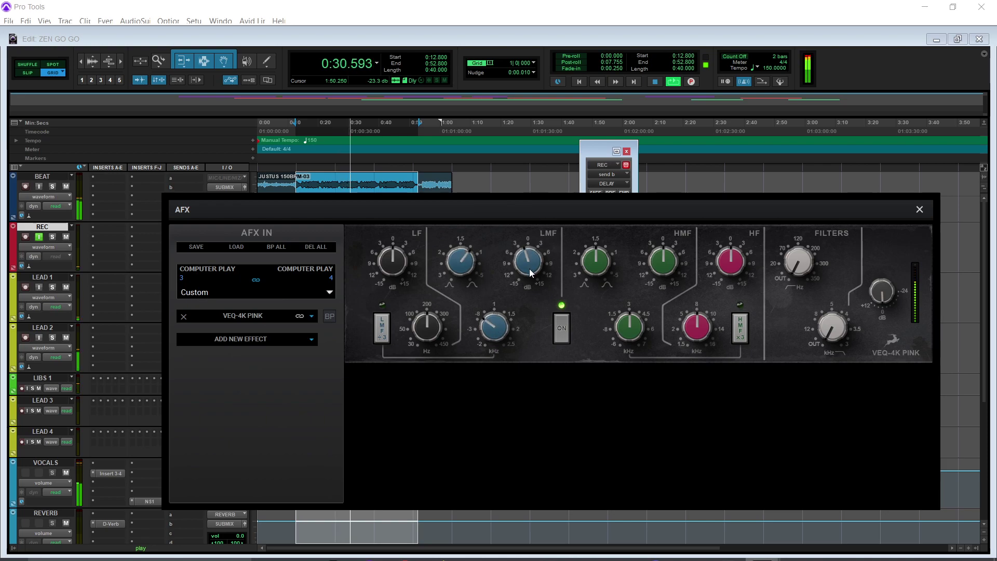
pyautogui.moveTo(500, 327); pyautogui.dragTo(497, 300)
pyautogui.moveTo(526, 270); pyautogui.dragTo(539, 239)
pyautogui.moveTo(457, 254); pyautogui.dragTo(519, 285)
pyautogui.moveTo(500, 335); pyautogui.dragTo(503, 320)
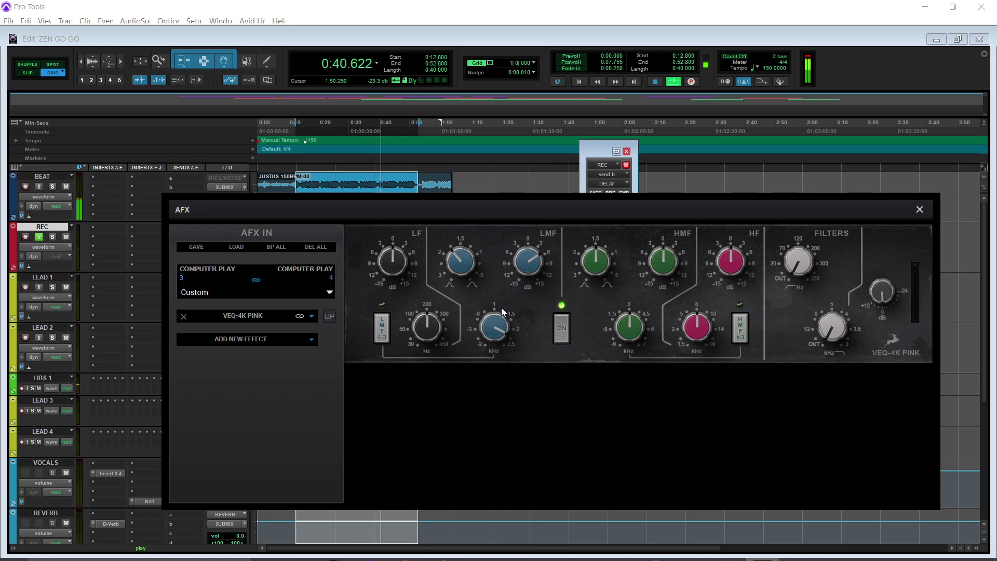
pyautogui.moveTo(503, 308); pyautogui.dragTo(482, 392)
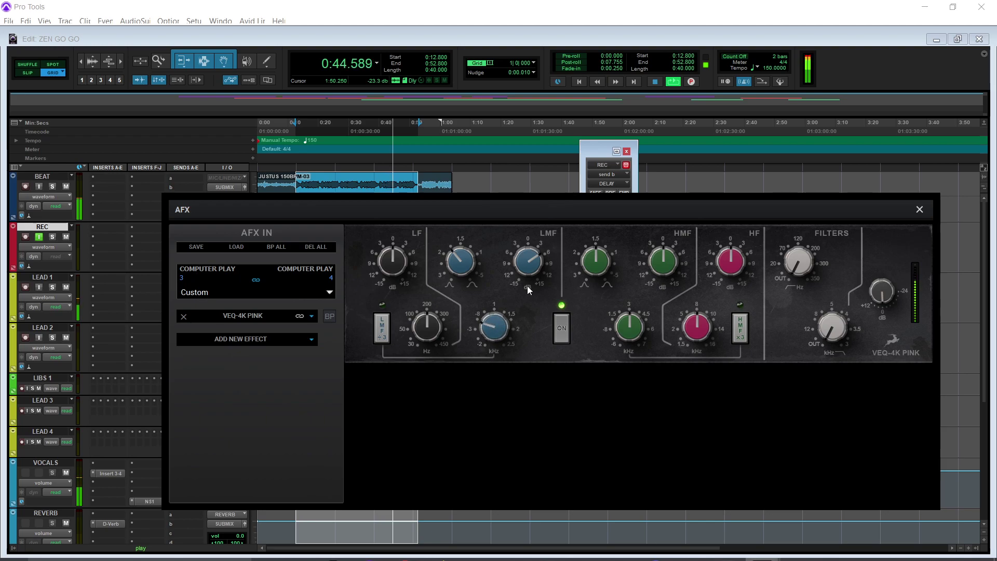
pyautogui.moveTo(529, 277); pyautogui.dragTo(535, 287)
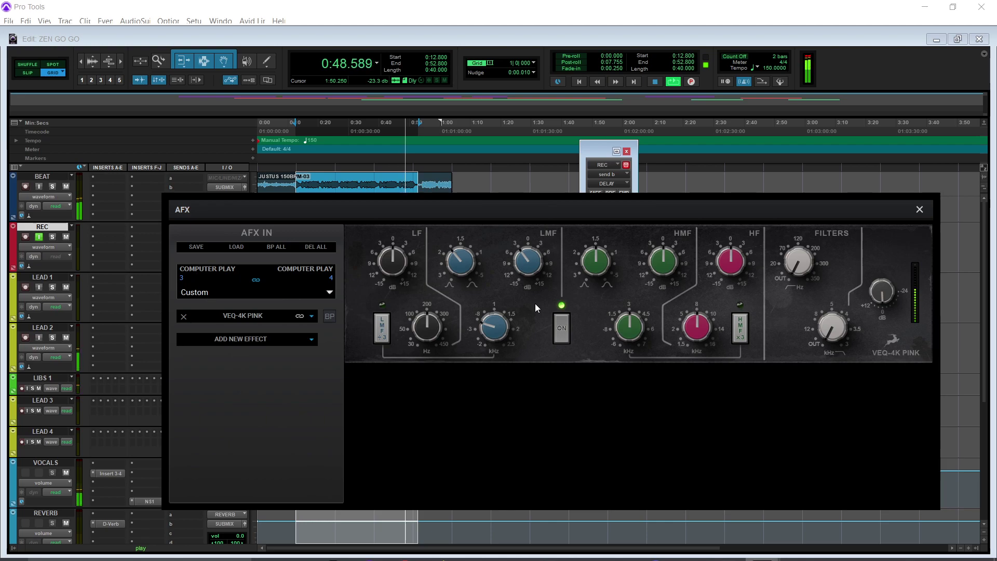
# - Boost the VEQ-4K PINK's HF band a few dB, cut its LF band slightly and set the LF frequency just above 200 Hz
pyautogui.moveTo(534, 304); pyautogui.dragTo(534, 297)
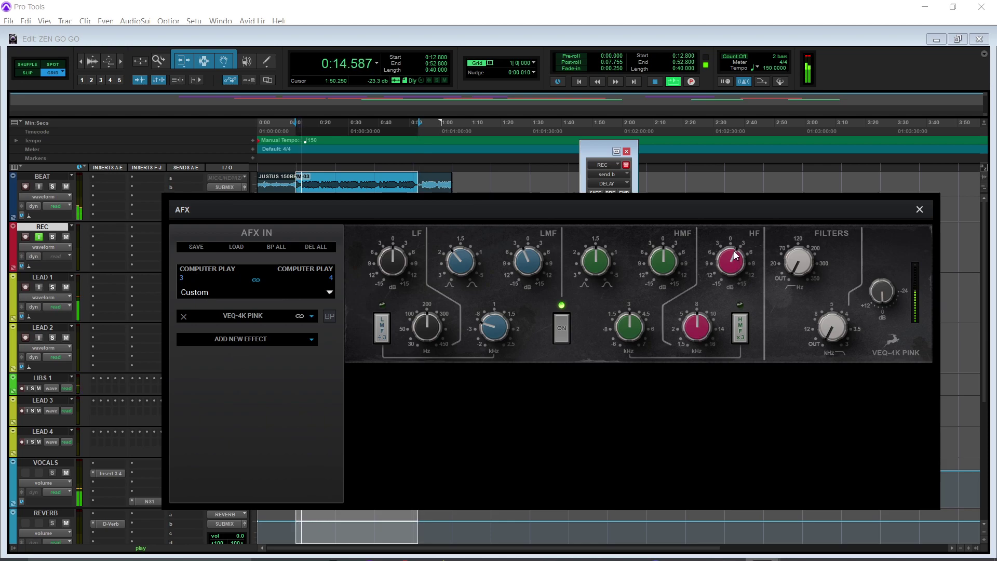
pyautogui.moveTo(734, 253); pyautogui.dragTo(740, 234)
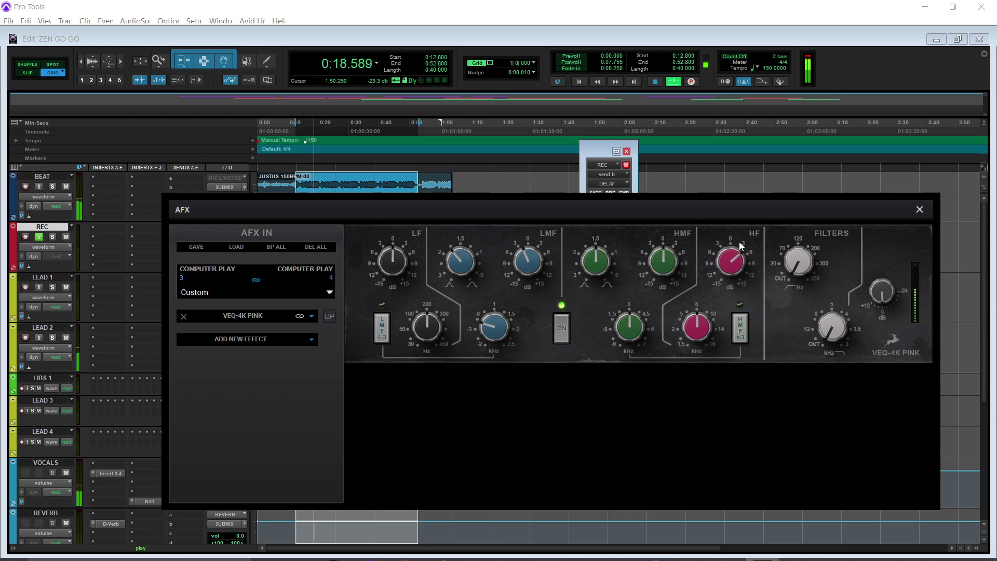
pyautogui.moveTo(402, 260); pyautogui.dragTo(405, 184)
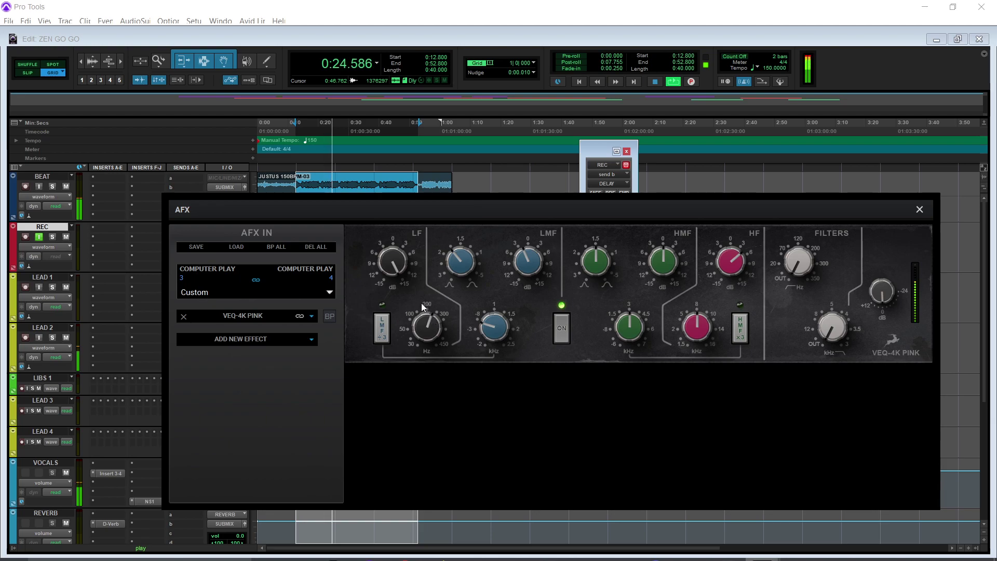
pyautogui.moveTo(392, 266); pyautogui.dragTo(394, 332)
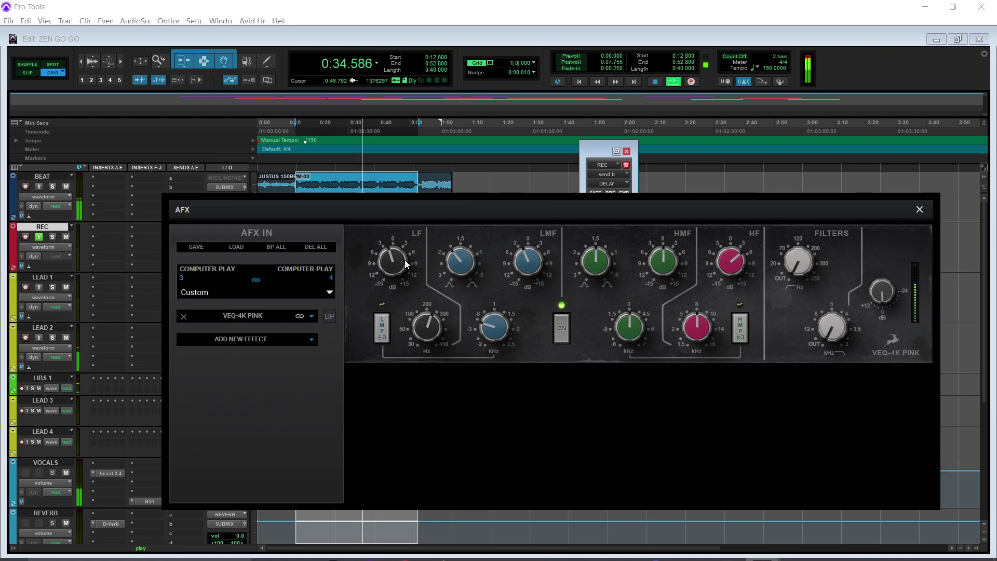
# - Add the VCA160 vintage compressor after the VEQ-4K PINK and lower its threshold to between -40 and -30 dB
pyautogui.click(274, 342)
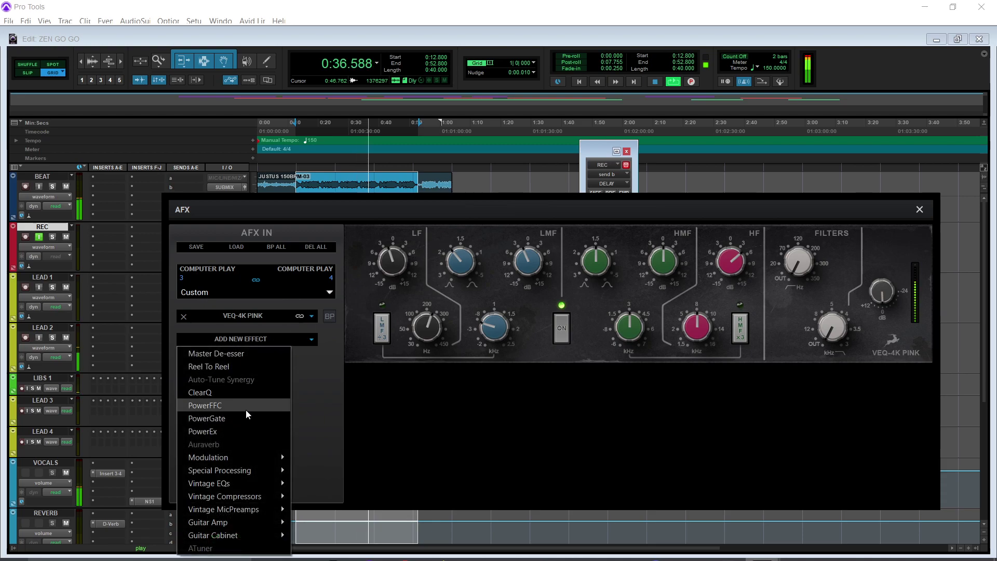
pyautogui.moveTo(277, 499)
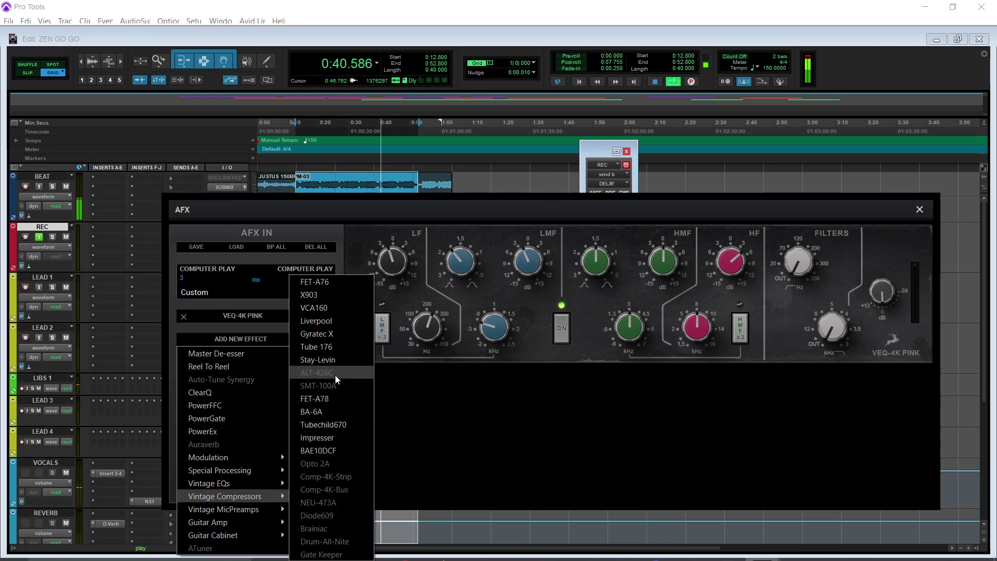
pyautogui.click(317, 304)
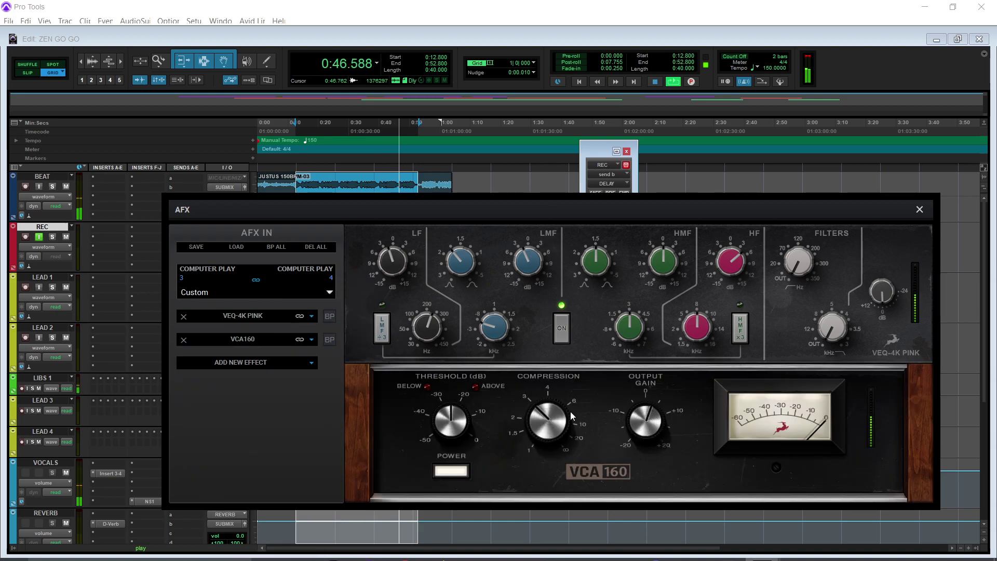
pyautogui.moveTo(450, 421); pyautogui.dragTo(459, 440)
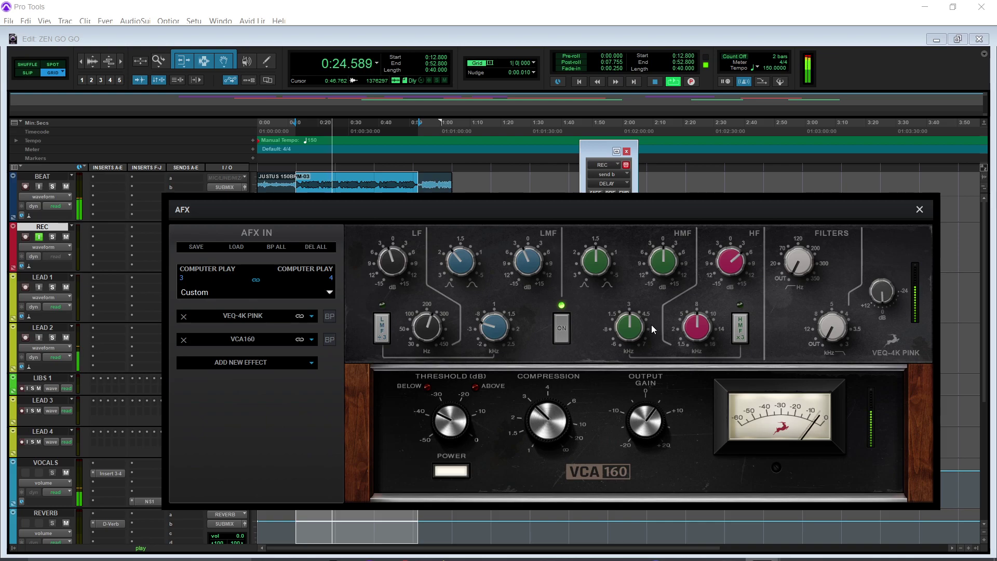
# - Add a Master De-esser after the VCA160 and set its threshold to 43, frequency to 6.6k, attack to 0.1 and release to 10
pyautogui.moveTo(626, 213); pyautogui.dragTo(698, 356)
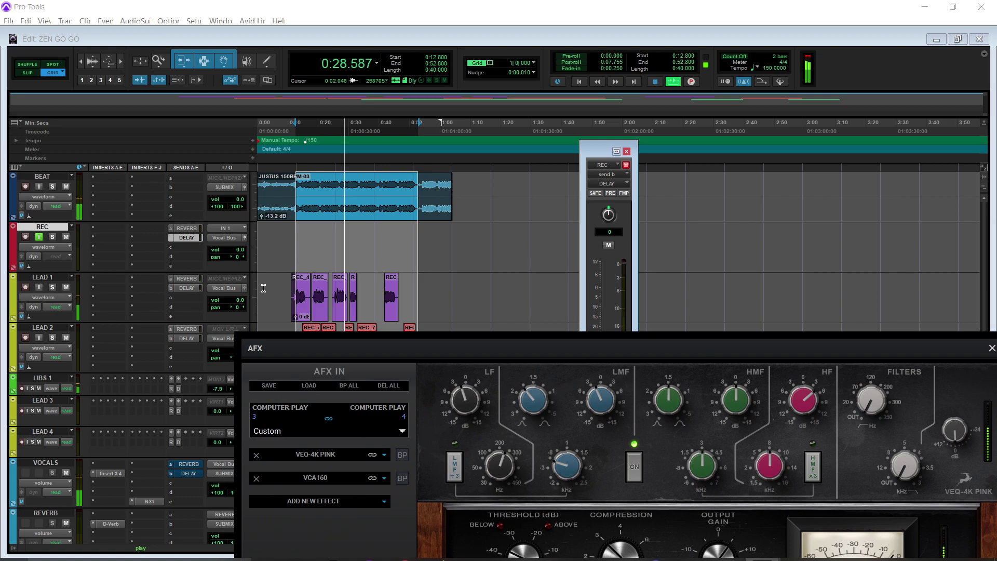
pyautogui.moveTo(539, 339); pyautogui.dragTo(491, 205)
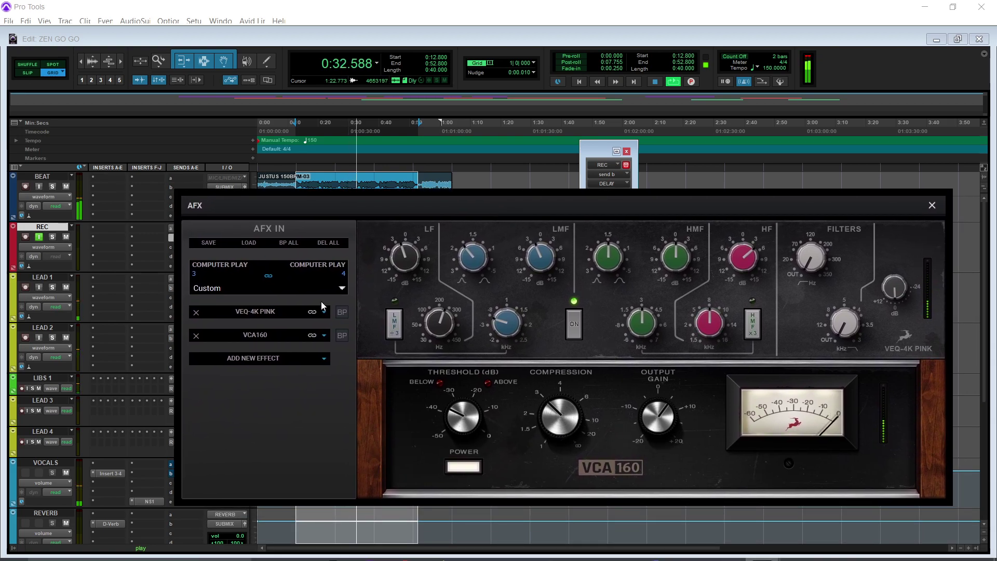
pyautogui.click(280, 359)
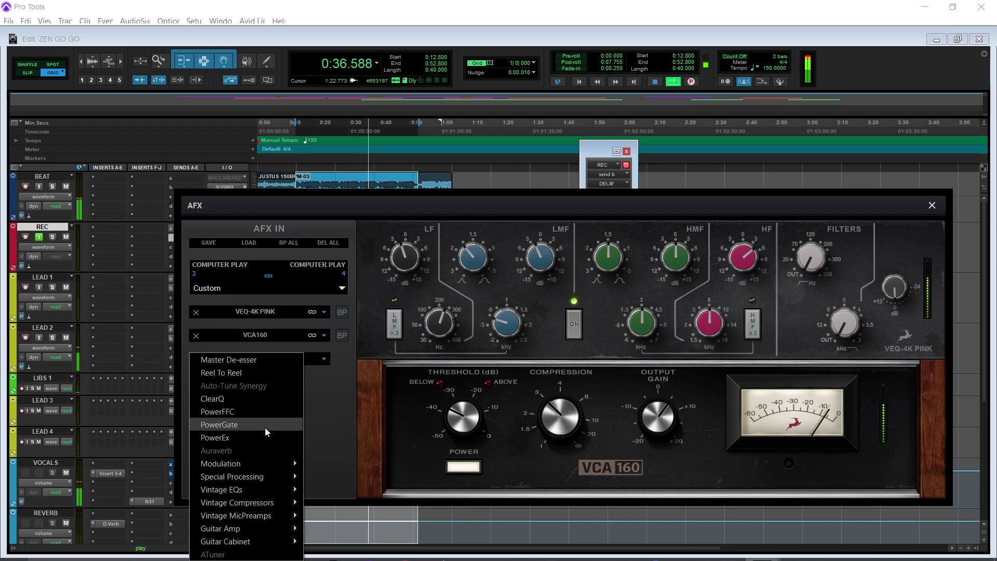
pyautogui.click(274, 361)
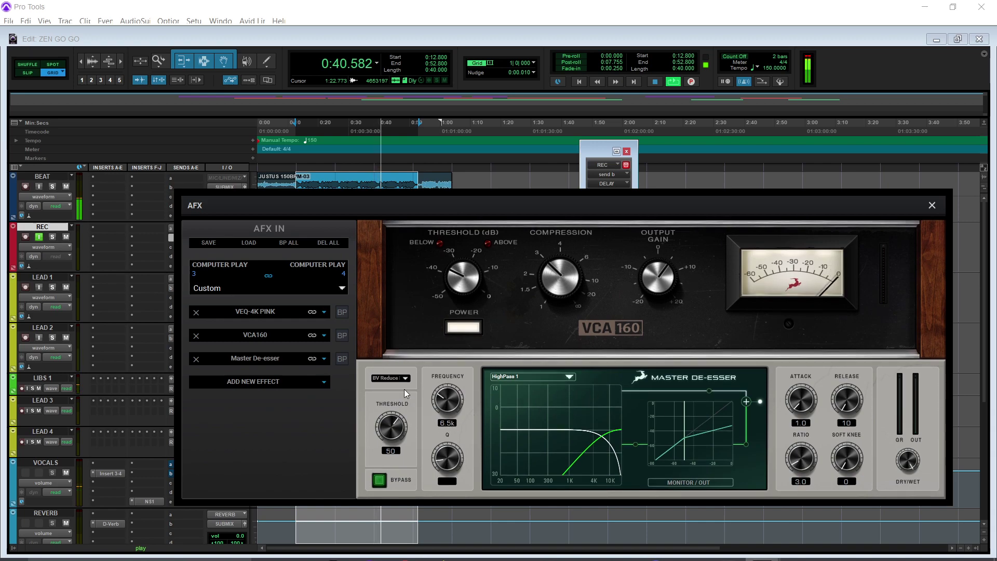
pyautogui.moveTo(393, 423)
pyautogui.mouseDown()
pyautogui.moveTo(385, 471)
pyautogui.moveTo(383, 436)
pyautogui.mouseUp()
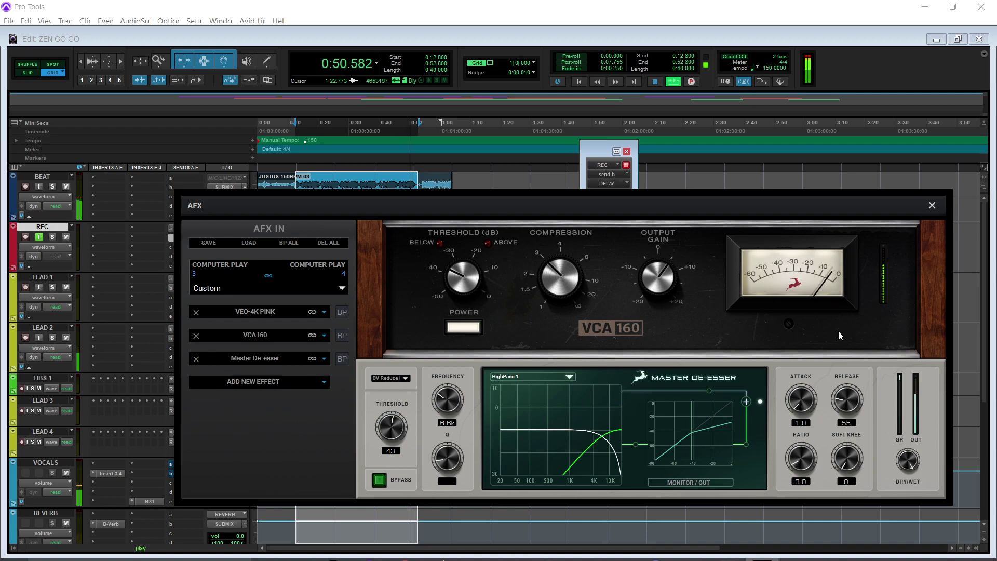
pyautogui.moveTo(807, 411); pyautogui.dragTo(780, 431)
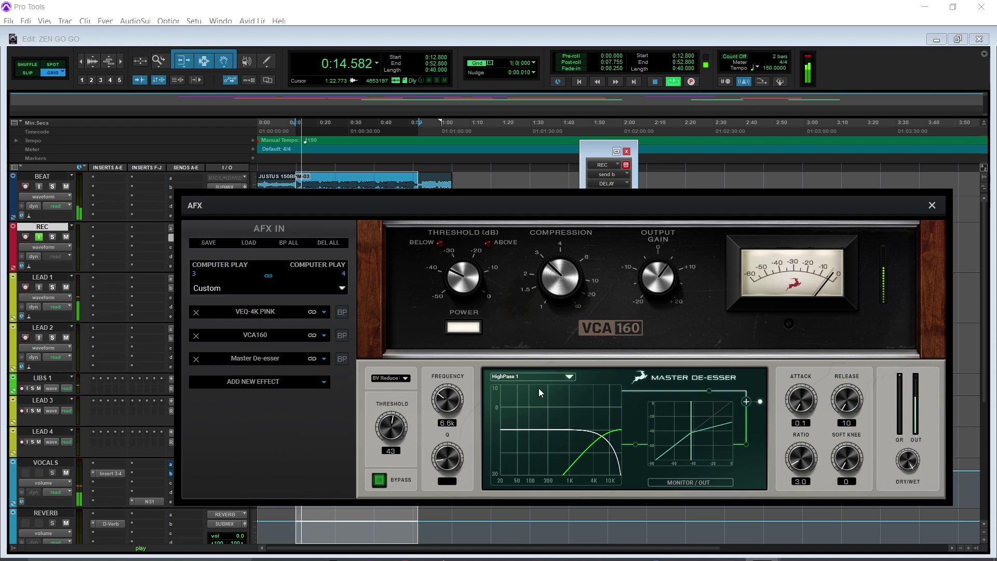
# - Set the Master De-esser's threshold to 38, frequency to 7.1k, soft knee to 5 and ratio to 6.0
pyautogui.moveTo(411, 417); pyautogui.dragTo(394, 379)
pyautogui.moveTo(454, 410); pyautogui.dragTo(453, 393)
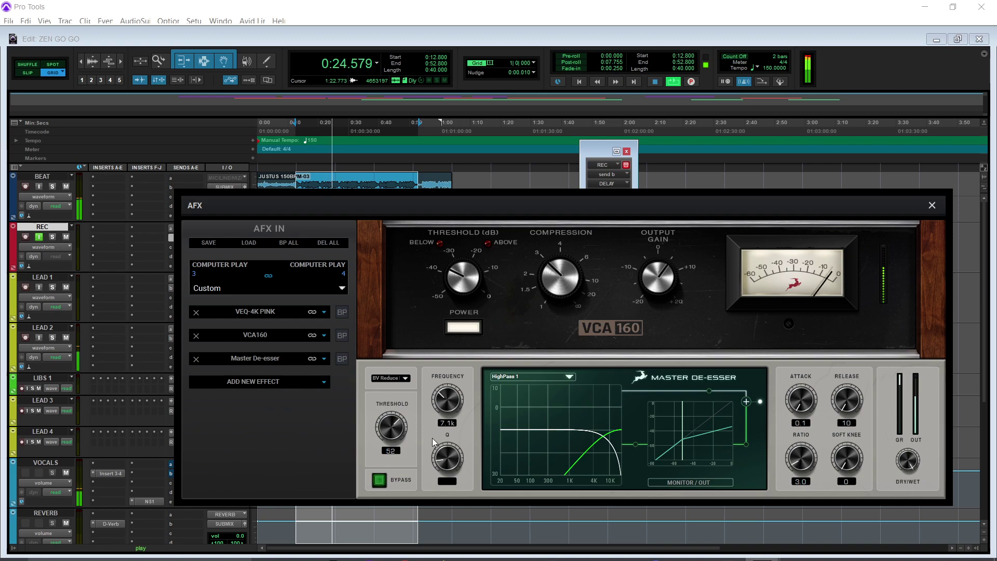
pyautogui.moveTo(402, 432); pyautogui.dragTo(455, 398)
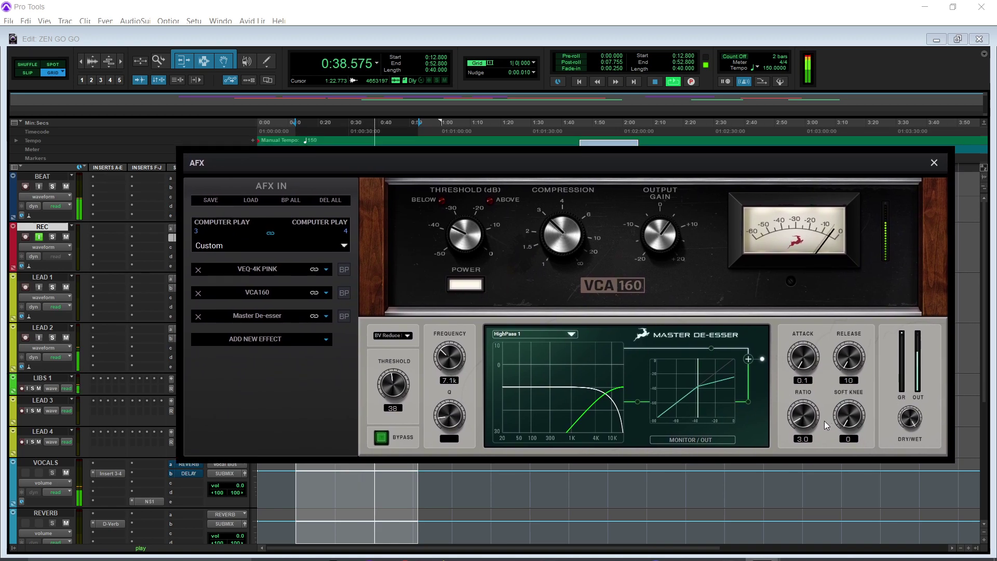
pyautogui.moveTo(853, 416); pyautogui.dragTo(856, 381)
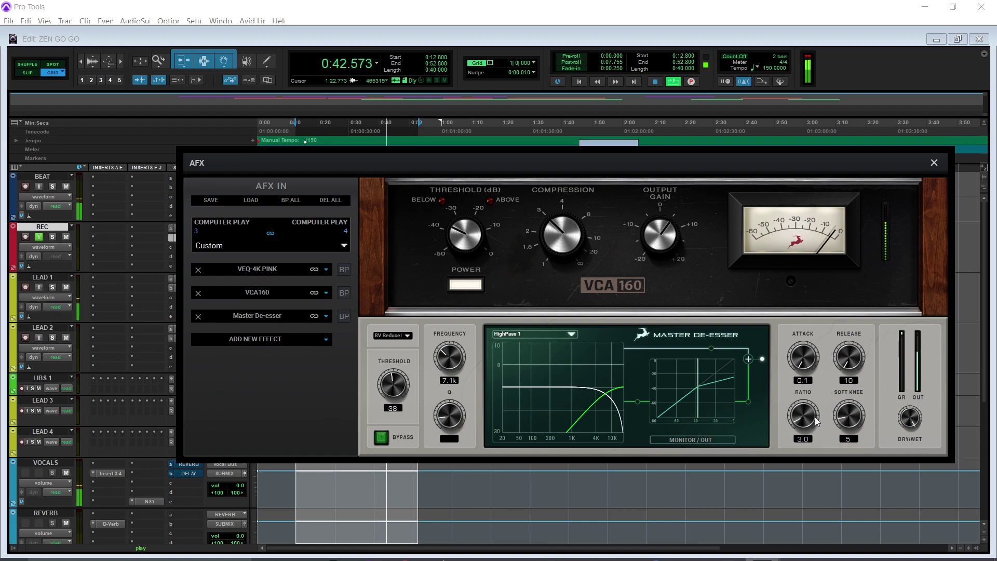
pyautogui.moveTo(809, 417); pyautogui.dragTo(804, 378)
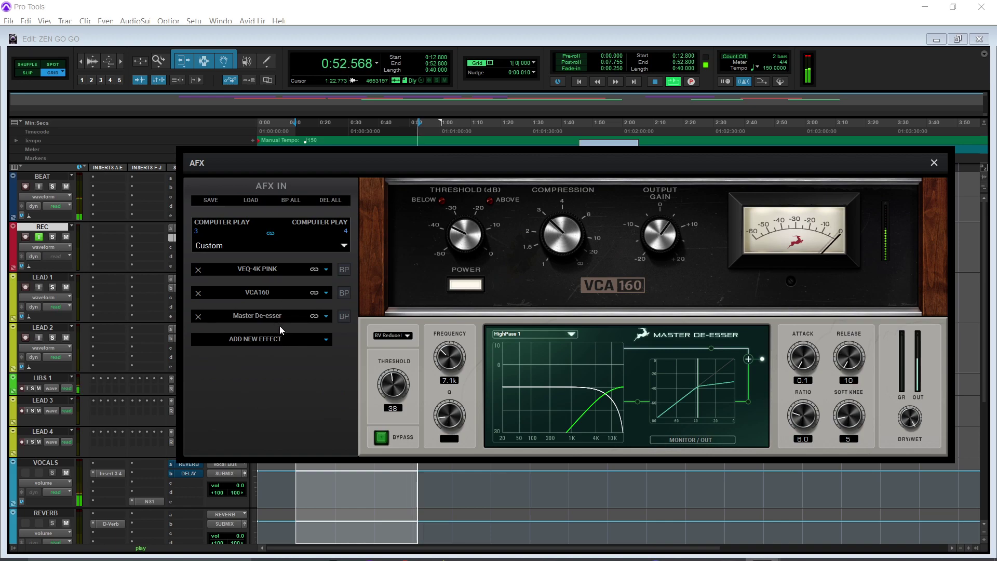
# - Adjust the Q of the VEQ-4K PINK's HMF band, leaving its frequency slightly above 3 kHz with a slight gain cut
pyautogui.click(291, 273)
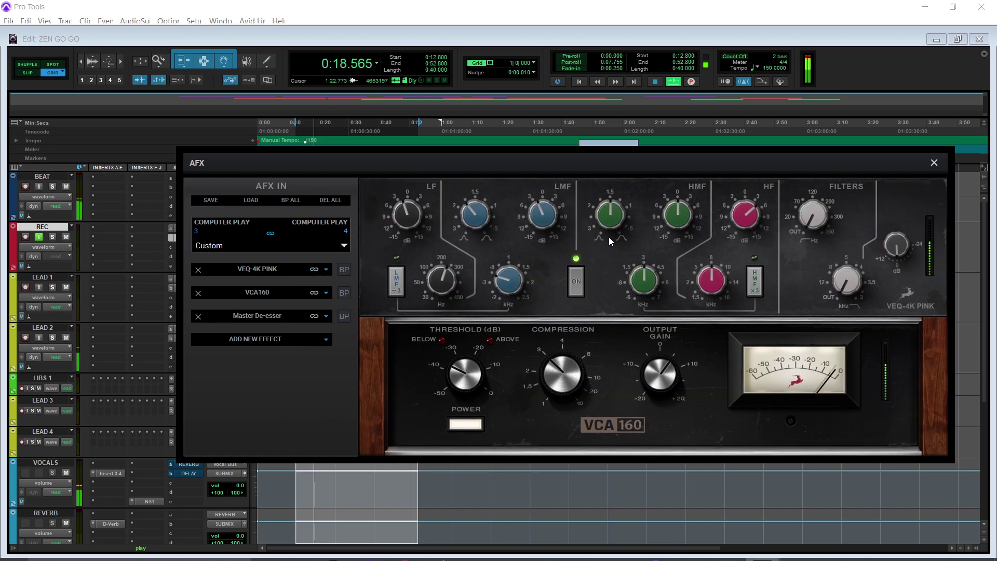
pyautogui.moveTo(613, 219); pyautogui.dragTo(605, 254)
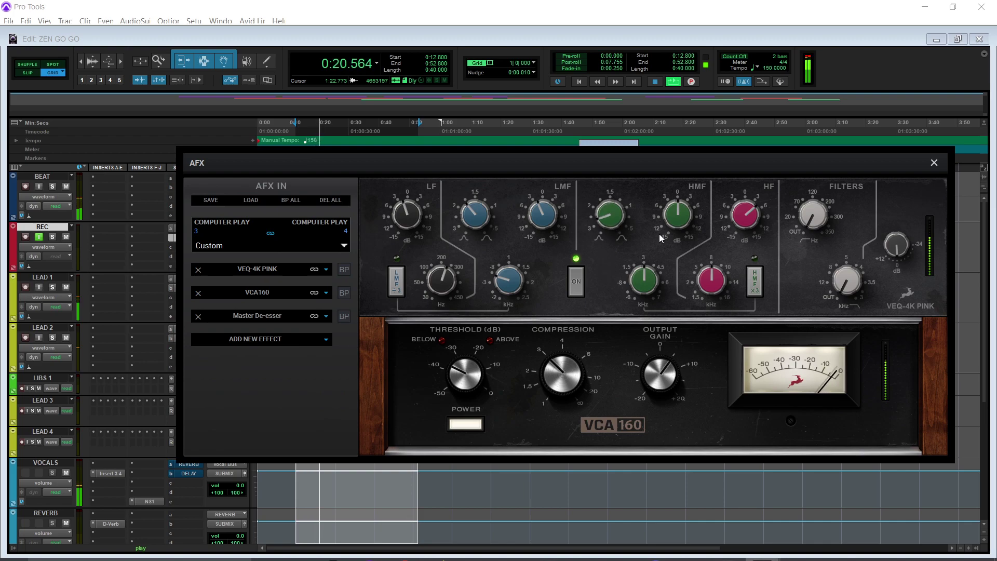
pyautogui.moveTo(677, 217); pyautogui.dragTo(677, 194)
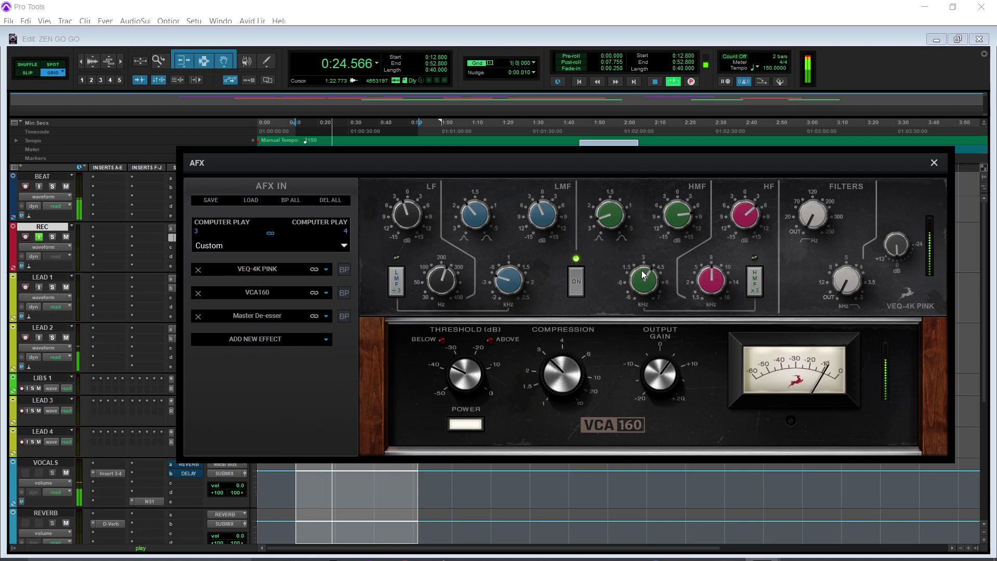
pyautogui.moveTo(642, 274)
pyautogui.mouseDown()
pyautogui.moveTo(645, 300)
pyautogui.moveTo(642, 266)
pyautogui.mouseUp()
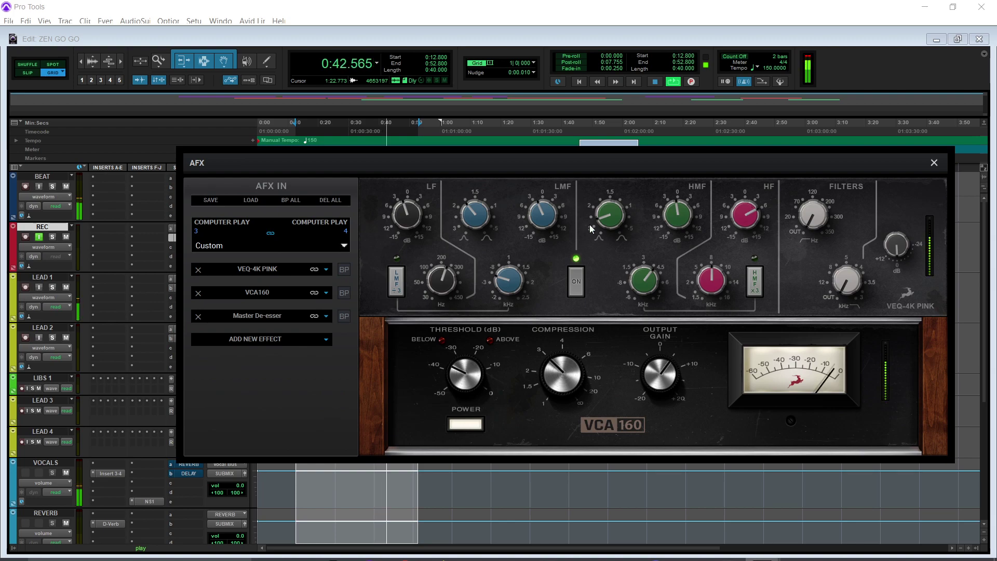
# - Add the BA-6A vintage compressor after the Master De-esser and raise its input level
pyautogui.click(272, 339)
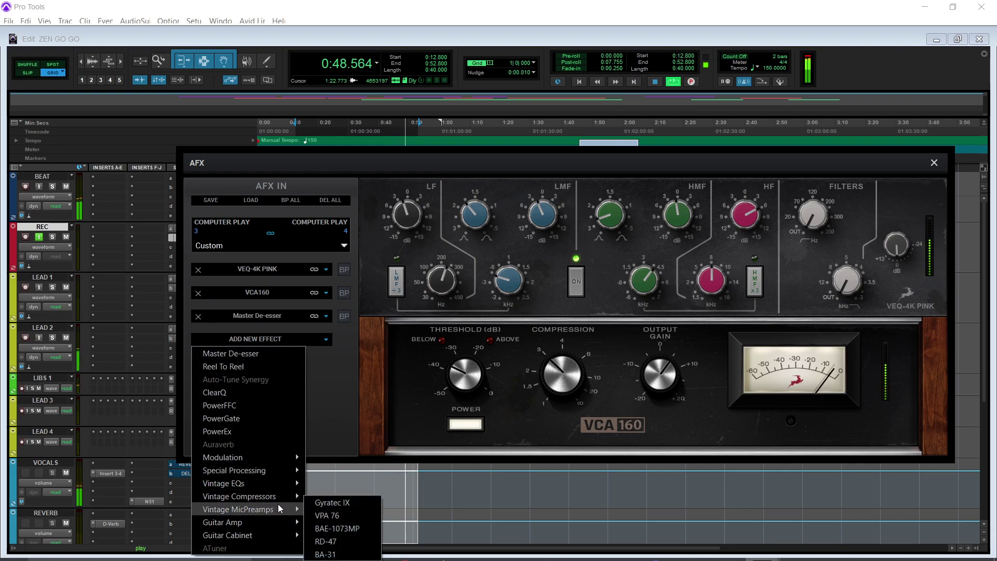
pyautogui.moveTo(244, 495)
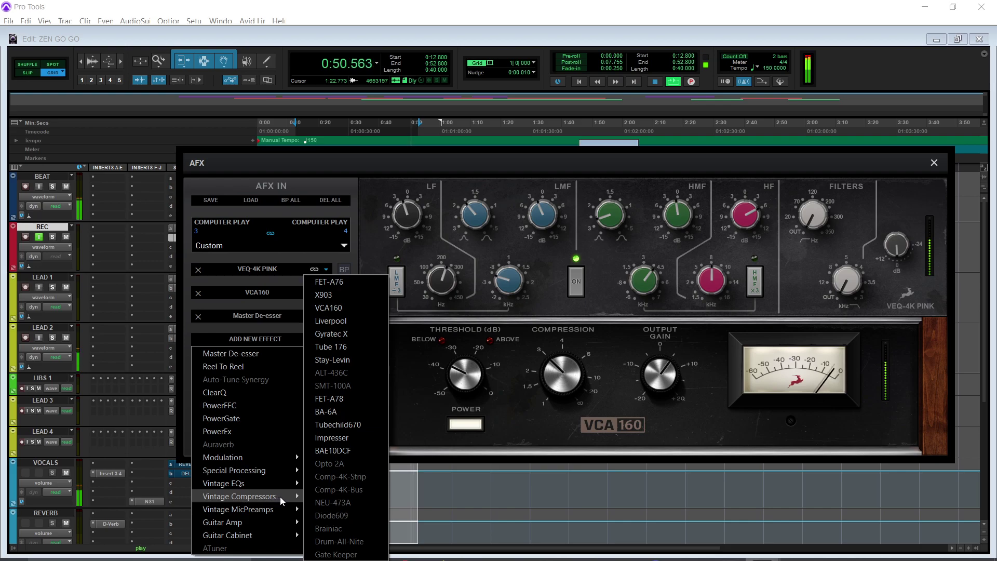
pyautogui.click(323, 411)
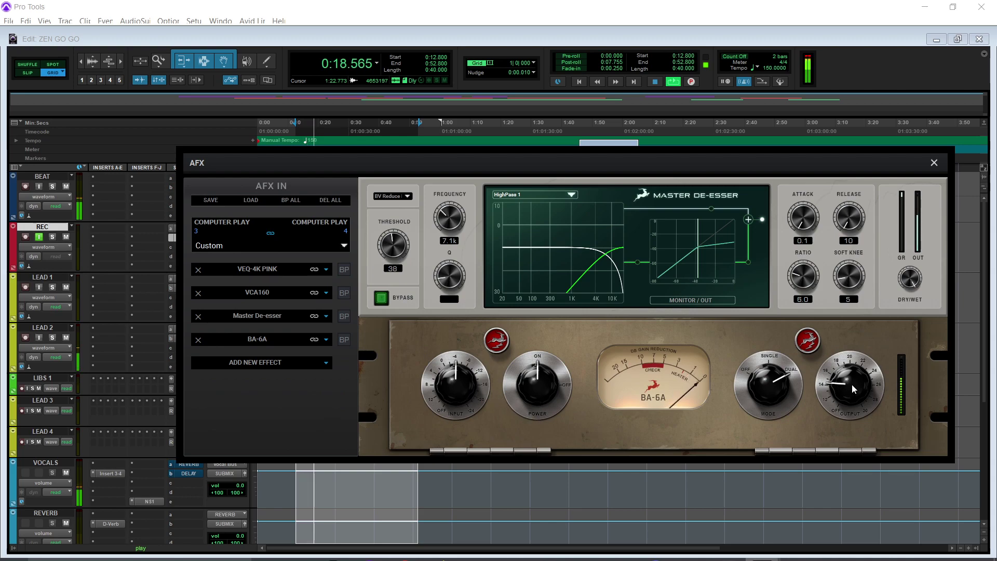
pyautogui.moveTo(474, 378); pyautogui.dragTo(462, 353)
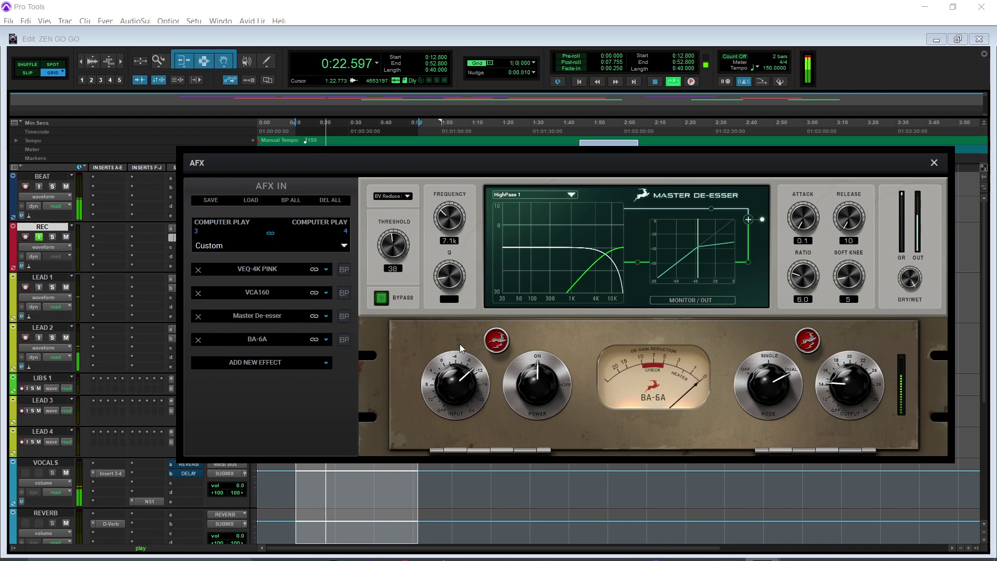
pyautogui.moveTo(456, 309); pyautogui.dragTo(458, 325)
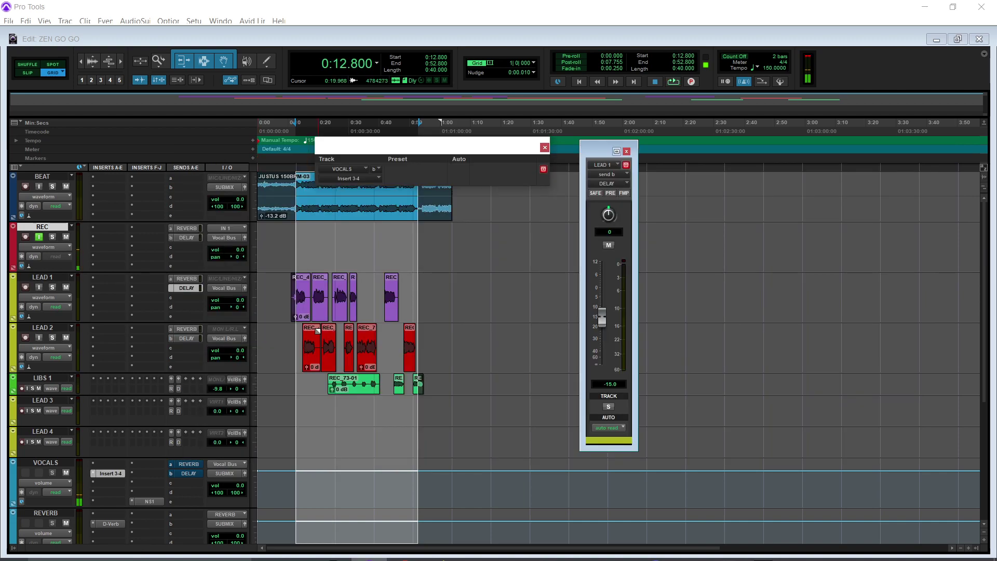
# - Return to the start of the session and create one new stereo audio track named PRINT MIX
pyautogui.press('Return')
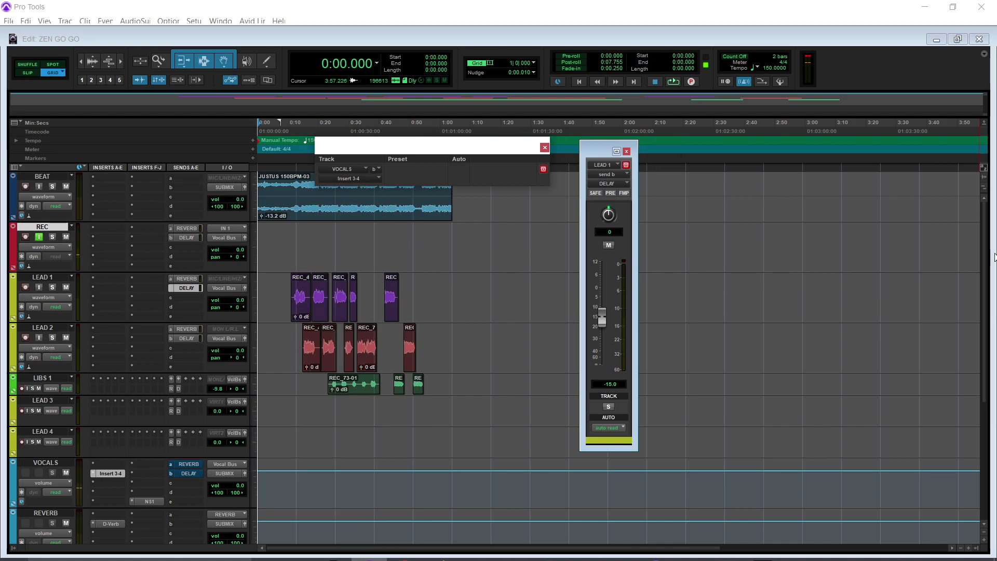
pyautogui.click(985, 272)
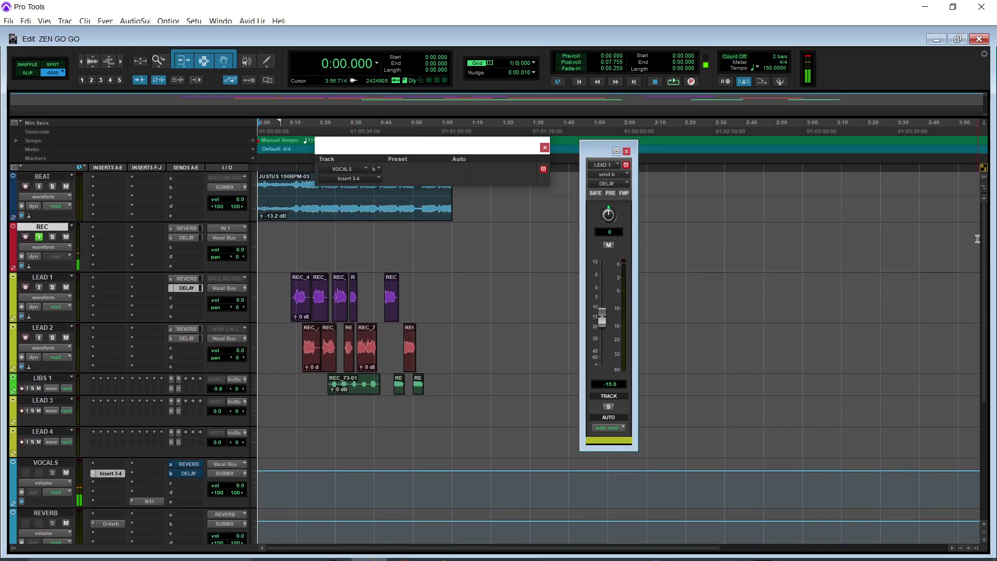
pyautogui.click(65, 21)
pyautogui.click(67, 32)
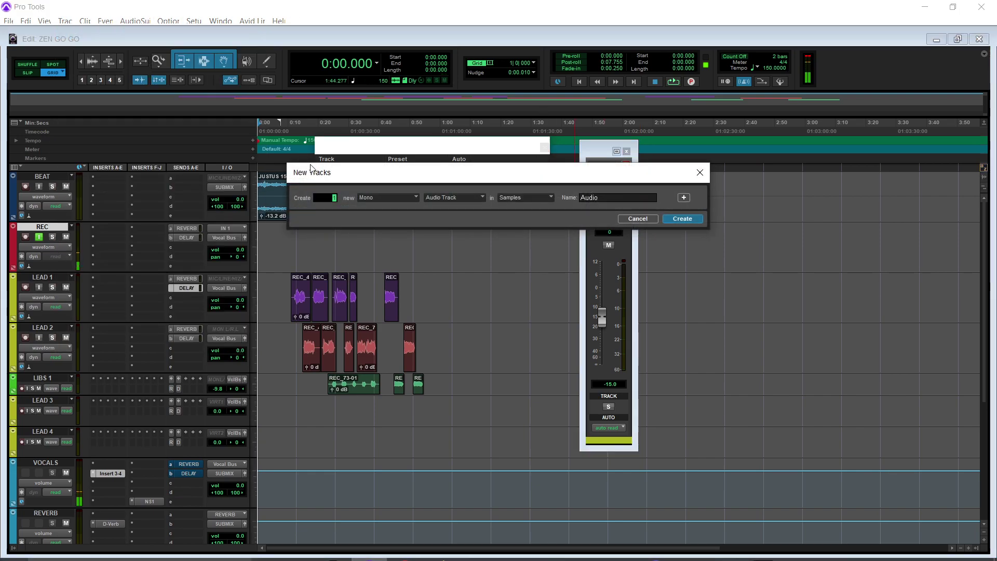
pyautogui.click(395, 199)
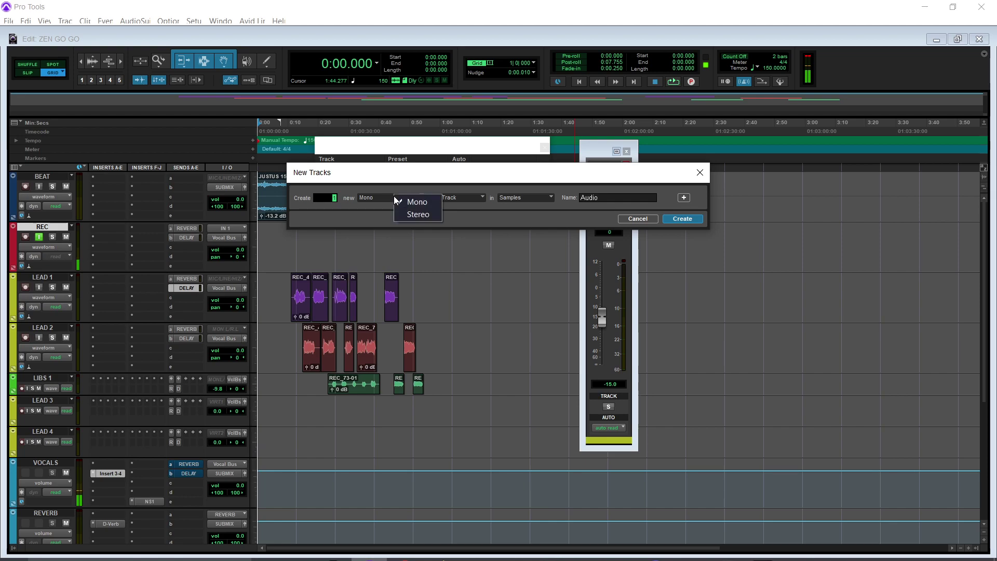
pyautogui.click(418, 213)
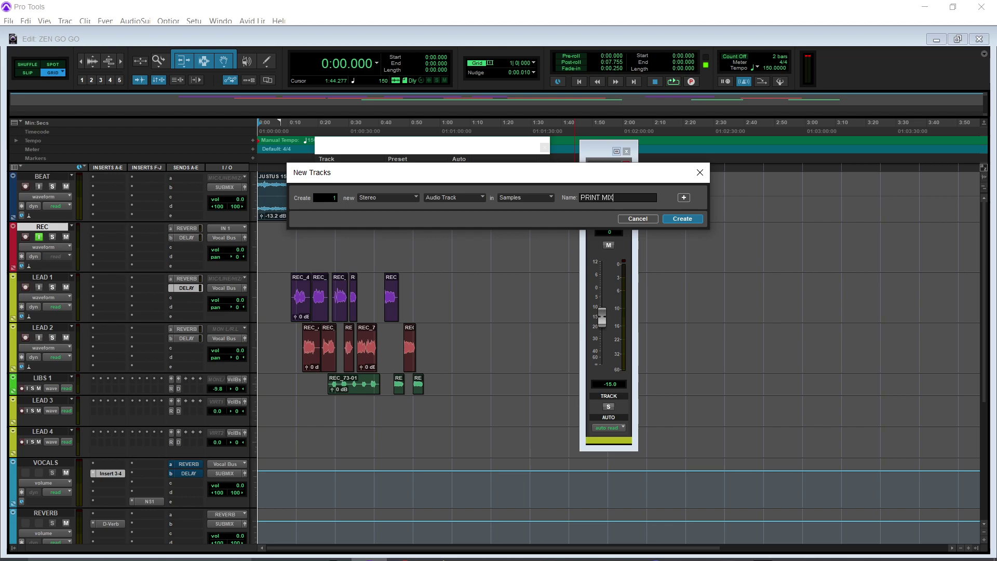
pyautogui.press('Return')
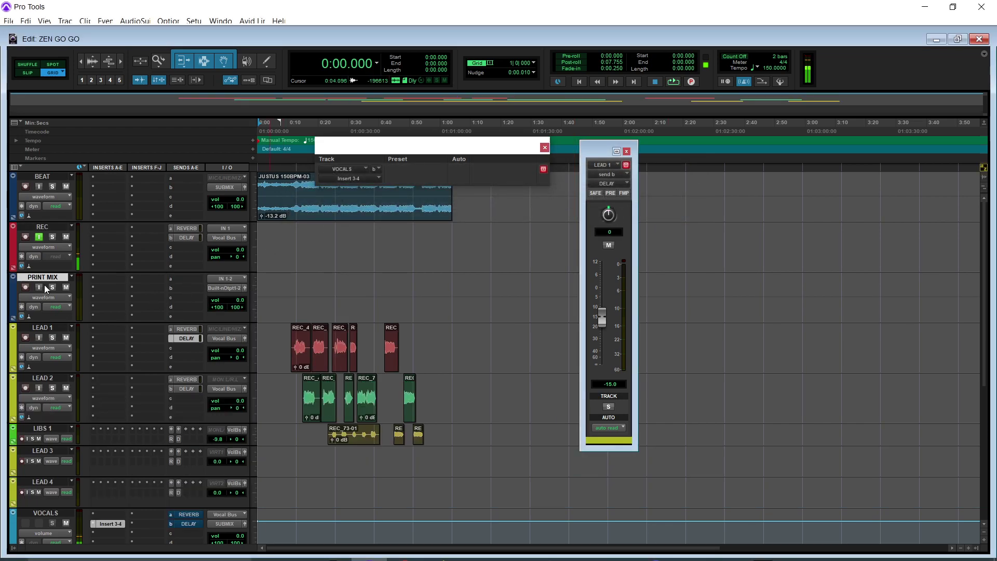
# - Colour the PRINT MIX track magenta and move it below Master 1
pyautogui.doubleClick(12, 291)
pyautogui.click(79, 47)
pyautogui.moveTo(17, 296); pyautogui.dragTo(25, 467)
pyautogui.moveTo(19, 517); pyautogui.dragTo(21, 527)
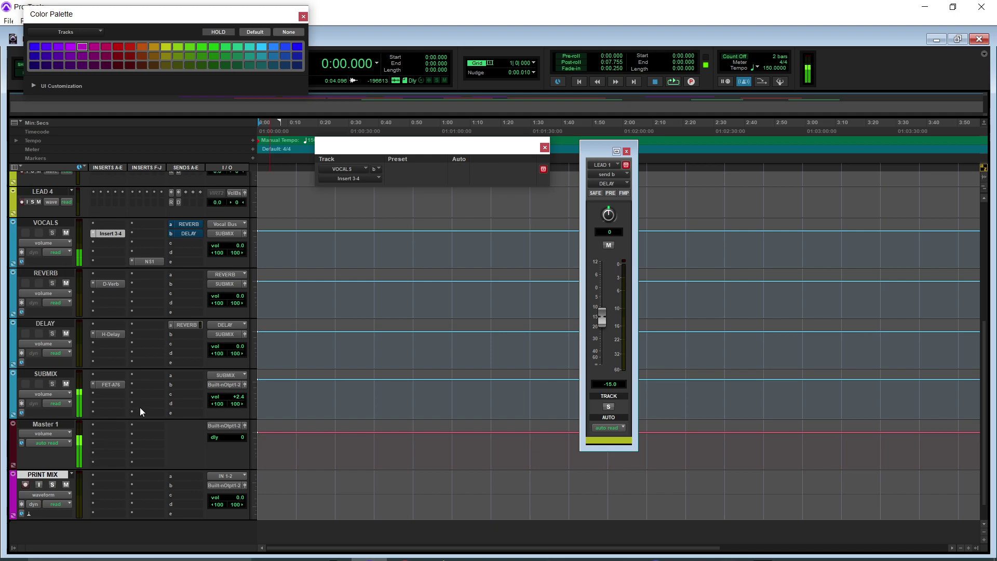
# - Set the PRINT MIX track's input to the stereo interface input IN 5-6
pyautogui.click(227, 475)
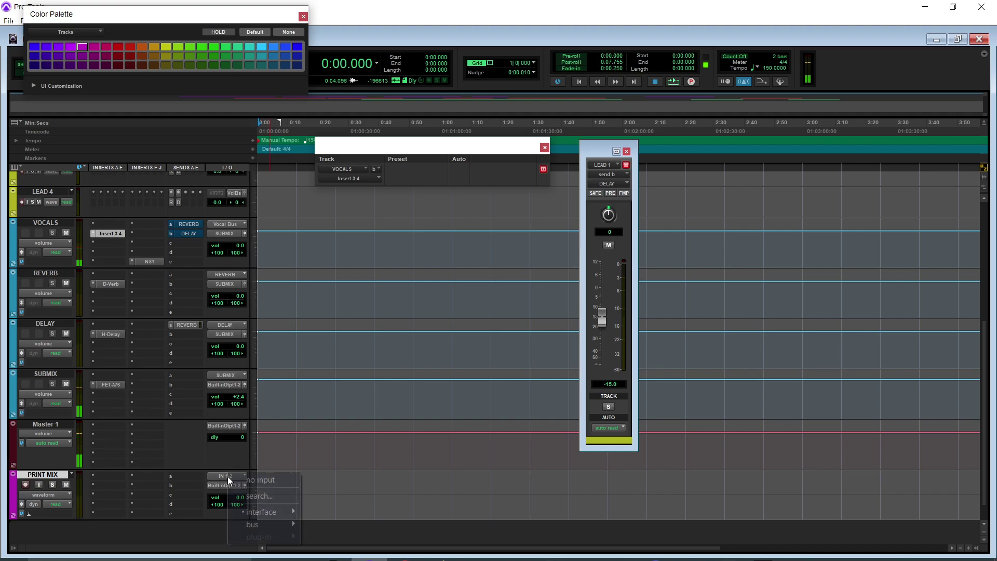
pyautogui.moveTo(270, 512)
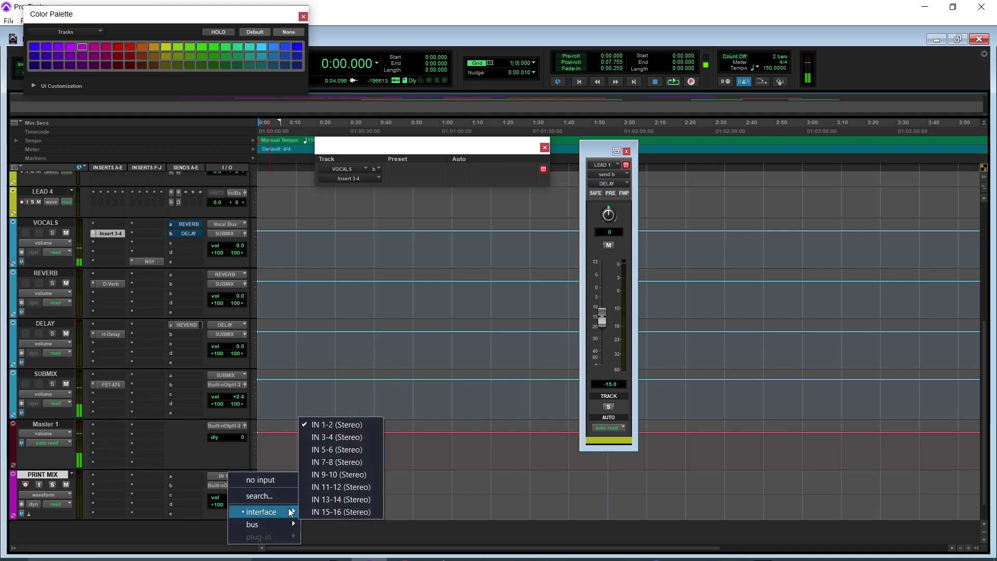
pyautogui.click(345, 450)
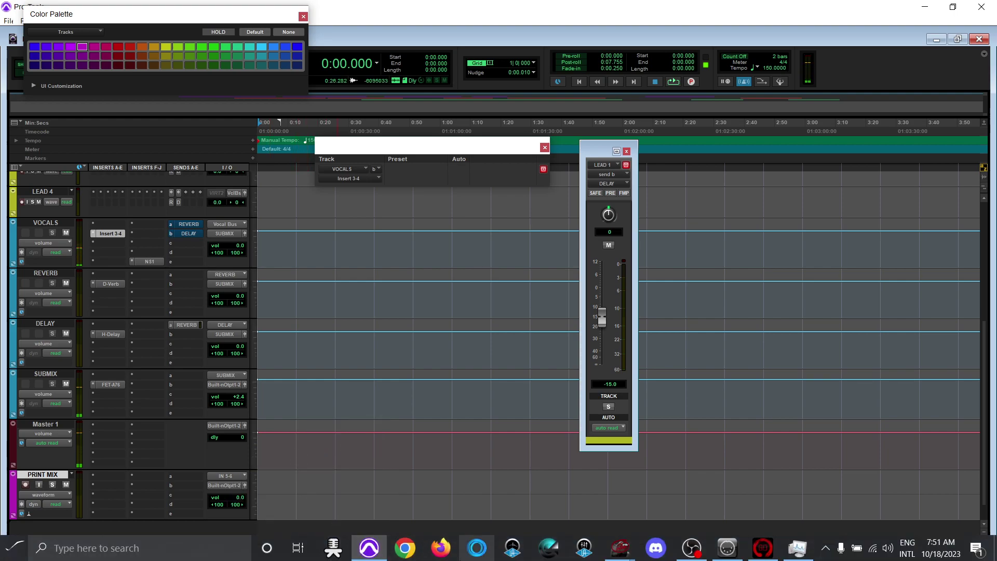
# - Switch to the Zen Go control panel, check the record channels' sources in the DAW I/O routing, and return to Pro Tools
pyautogui.click(692, 548)
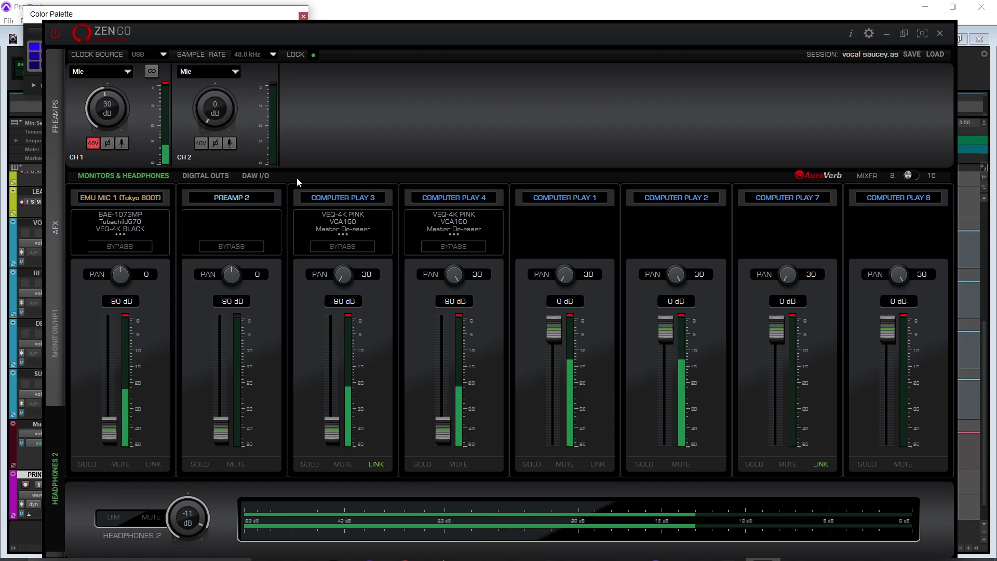
pyautogui.click(250, 177)
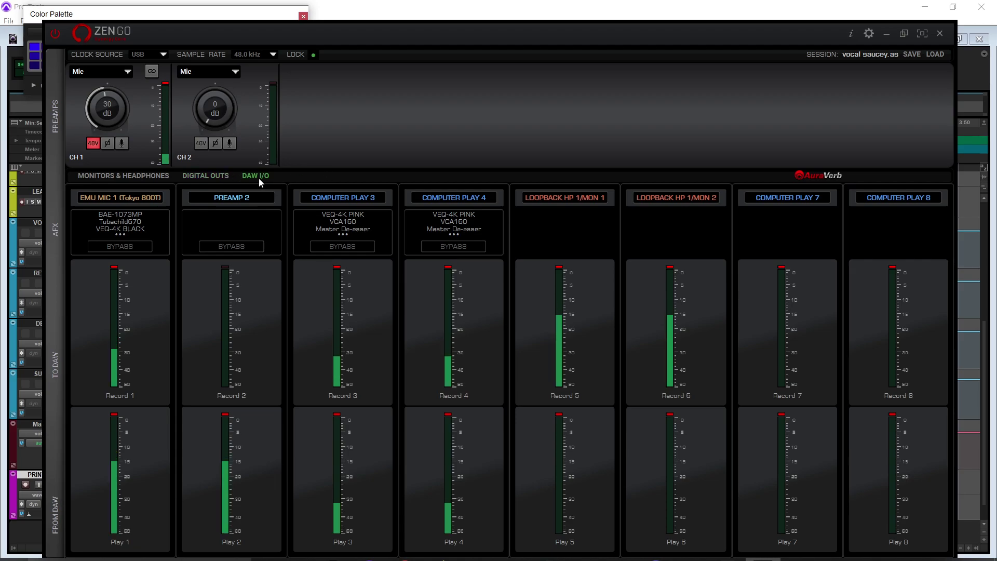
pyautogui.click(163, 176)
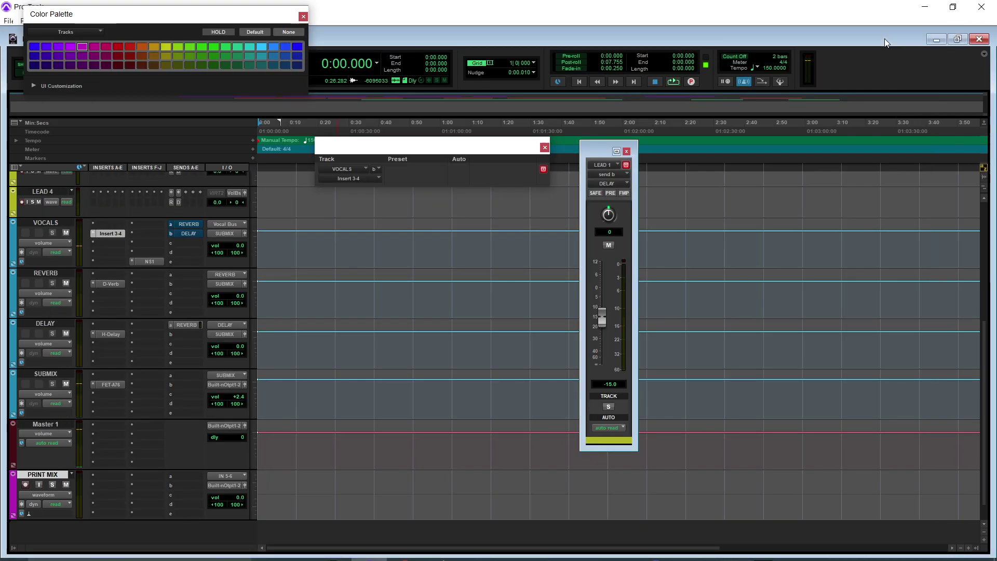
pyautogui.click(885, 34)
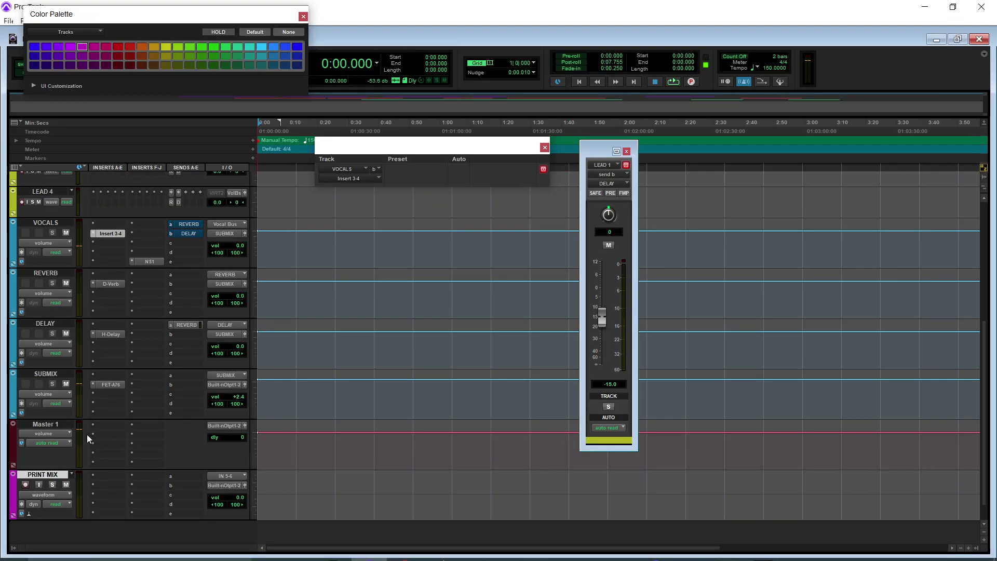
# - Mute PRINT MIX, enable its input monitoring and record arming, and record the whole mix onto it from the session start
pyautogui.click(66, 484)
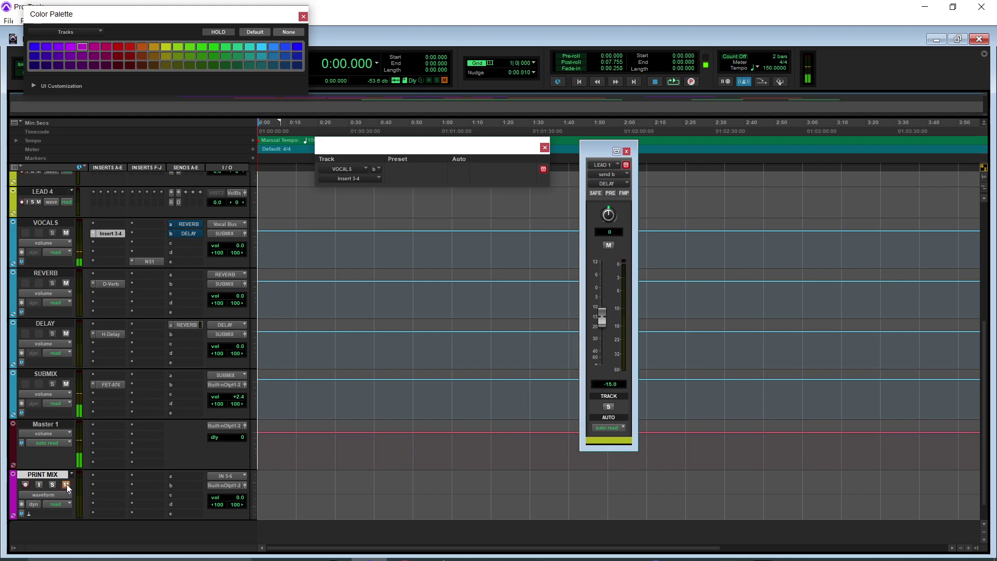
pyautogui.click(39, 484)
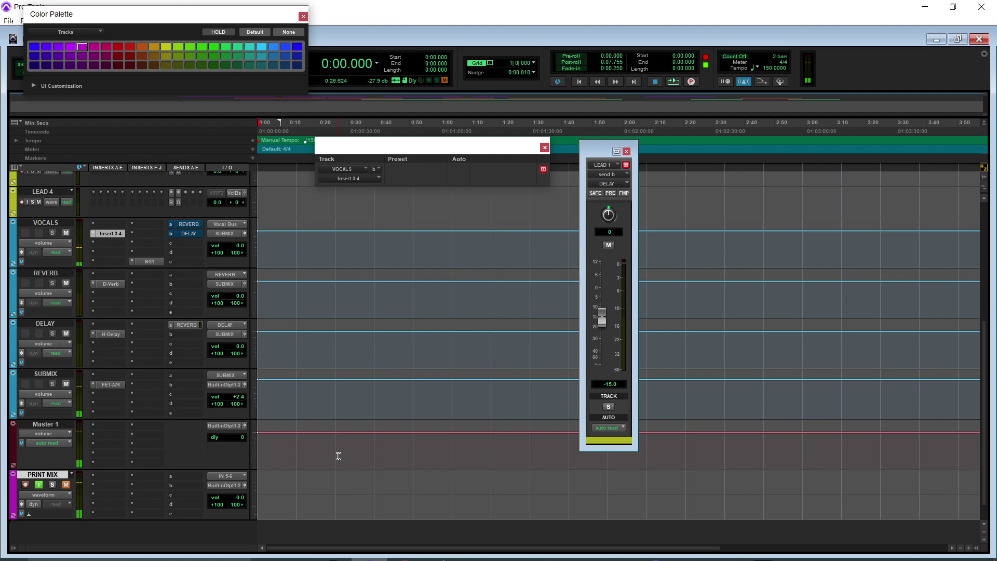
pyautogui.hotkey('ctrl', 'space')
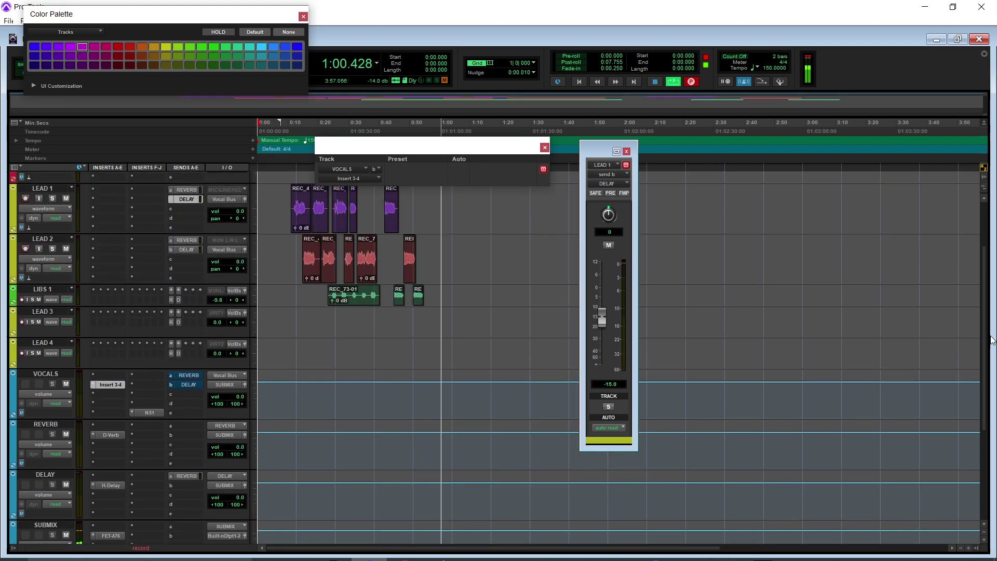
pyautogui.scroll(5, 989, 333)
pyautogui.scroll(-2, 980, 314)
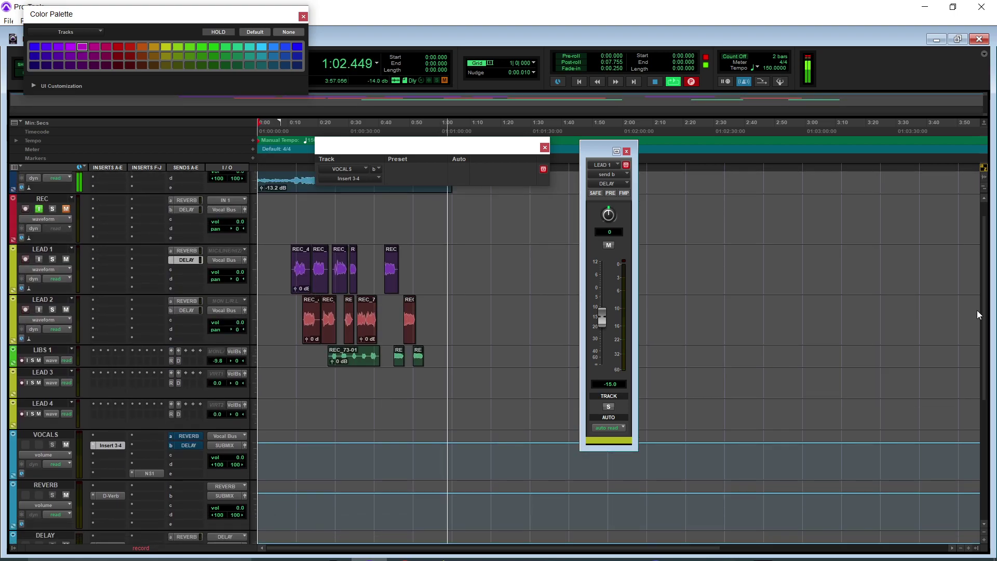
pyautogui.scroll(-5, 979, 314)
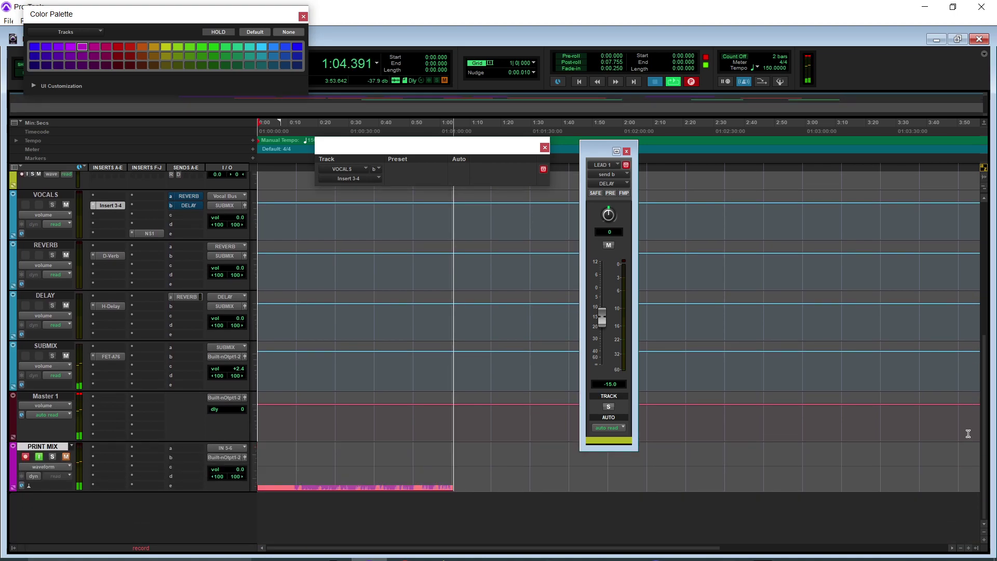
pyautogui.press('space')
# - Mute all beat, lead and libs clips on the tracks from BEAT through LIBS 1
pyautogui.scroll(5, 968, 433)
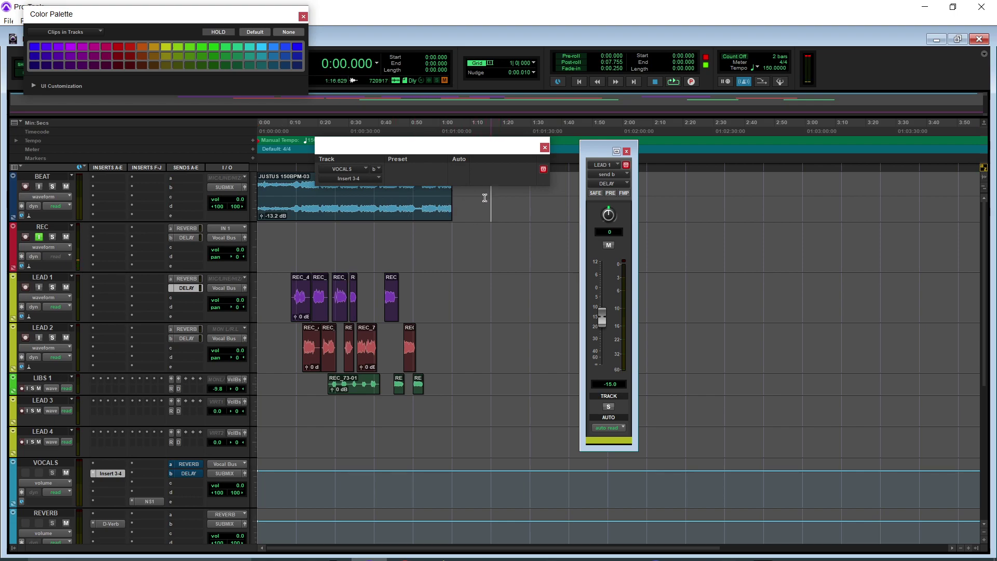
pyautogui.moveTo(484, 197); pyautogui.dragTo(187, 407)
pyautogui.hotkey('ctrl', 'm')
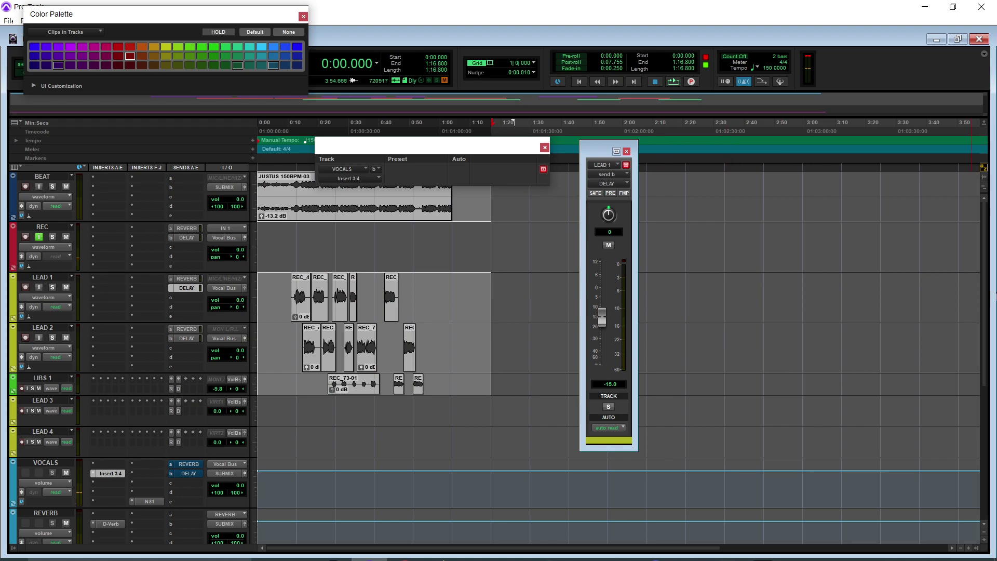
pyautogui.moveTo(980, 300); pyautogui.dragTo(963, 436)
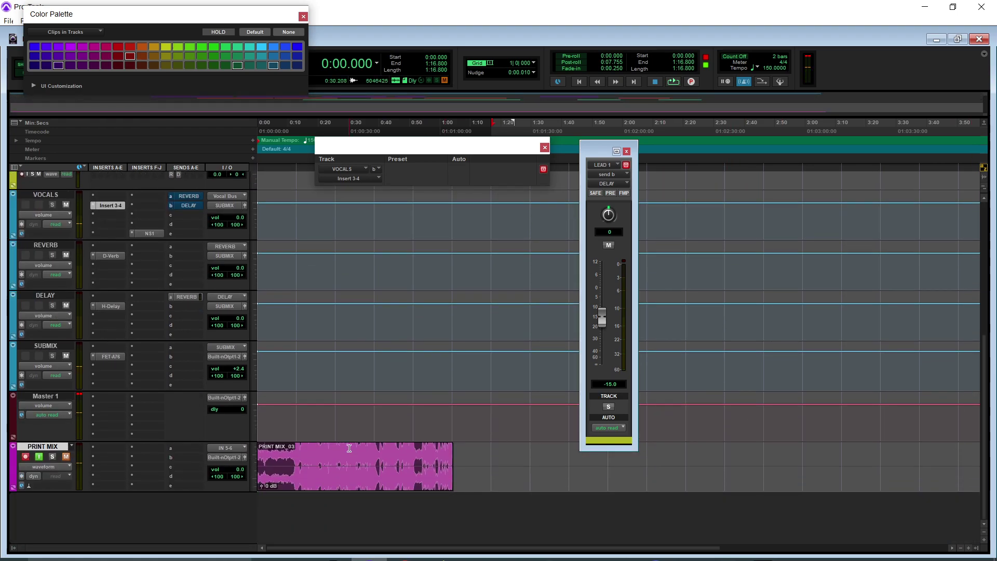
# - Turn off input monitoring and record arming on PRINT MIX, unmute it, and play the print from the session start
pyautogui.click(40, 456)
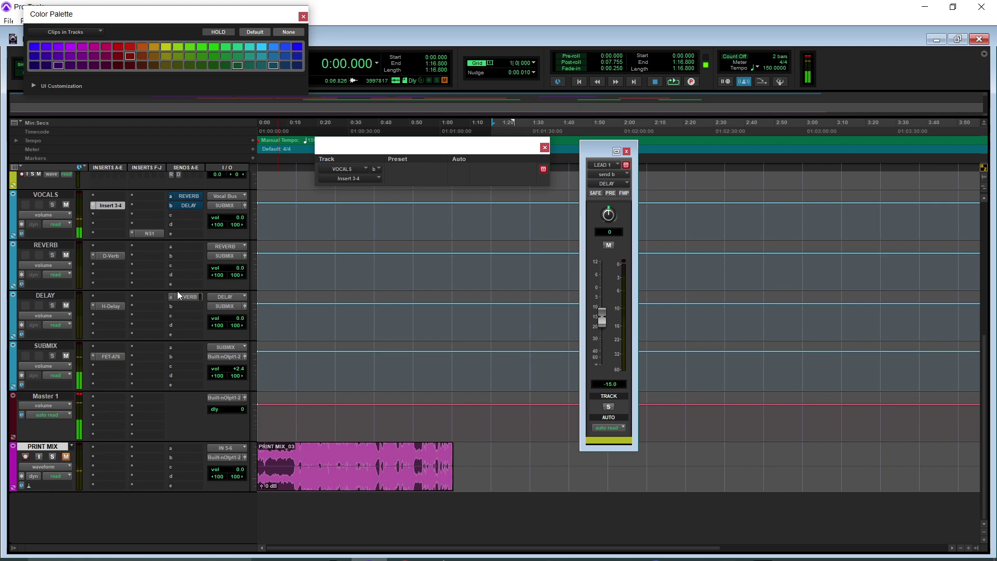
pyautogui.click(67, 456)
pyautogui.press('Return')
pyautogui.press('space')
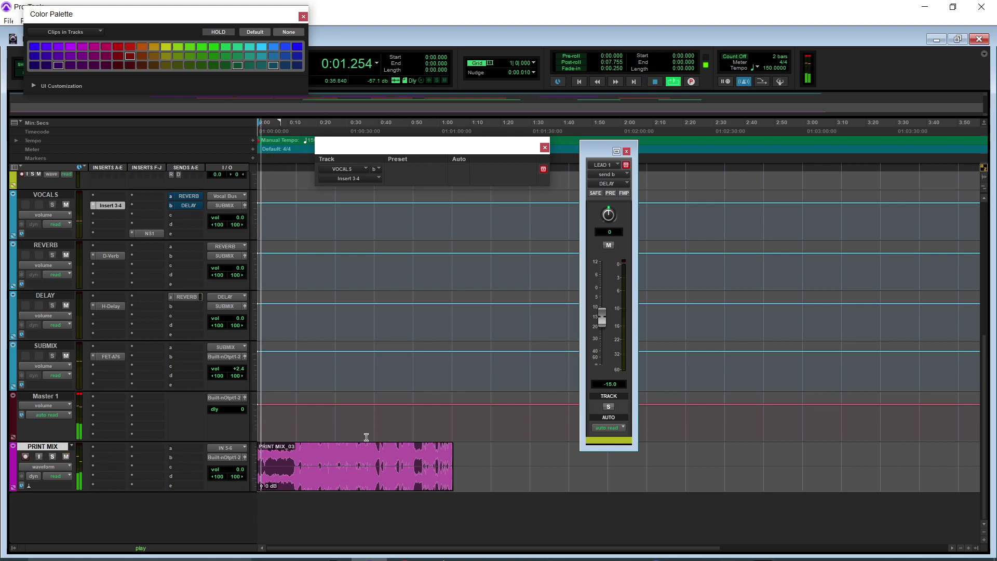
# - Close the floating VOCALS insert and LEAD 1 send windows, listen to the printed mix, and stop playback
pyautogui.moveTo(981, 453); pyautogui.dragTo(952, 245)
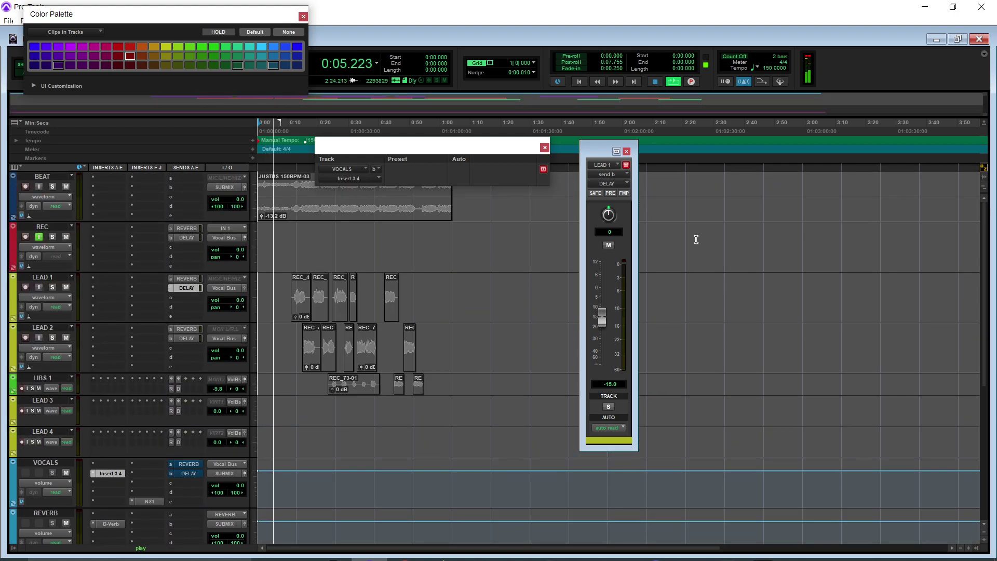
pyautogui.click(544, 147)
pyautogui.click(626, 151)
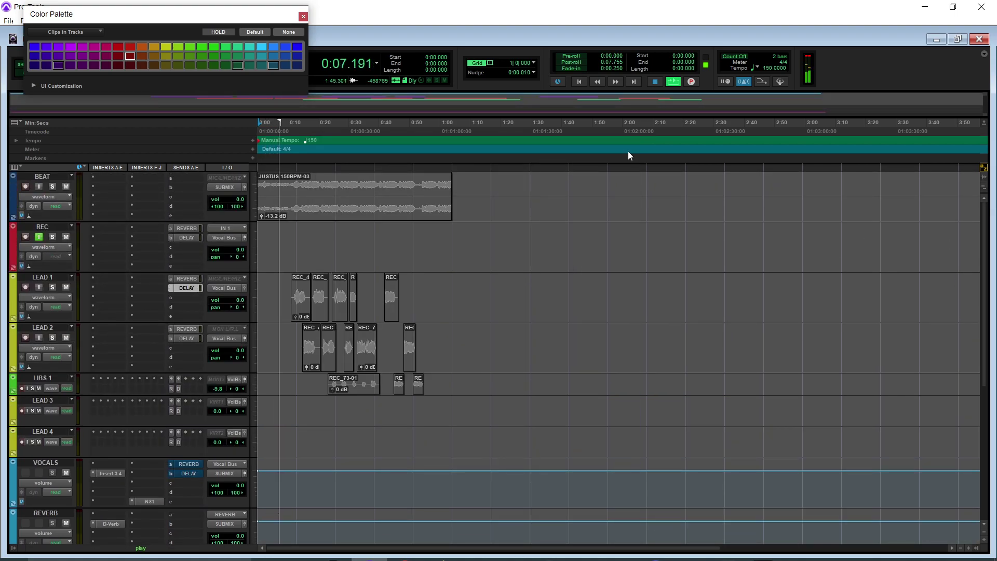
pyautogui.moveTo(982, 265); pyautogui.dragTo(960, 381)
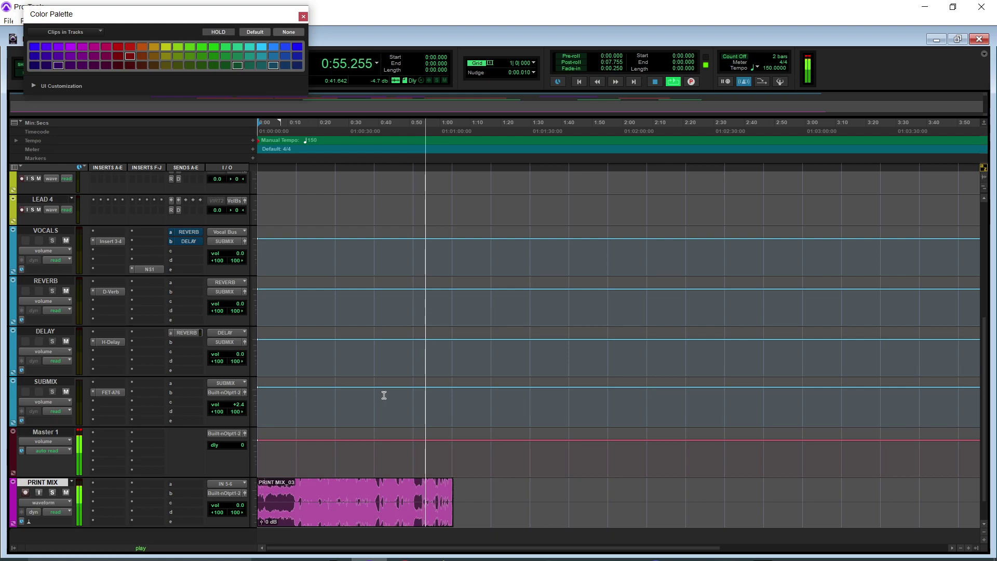
pyautogui.press('space')
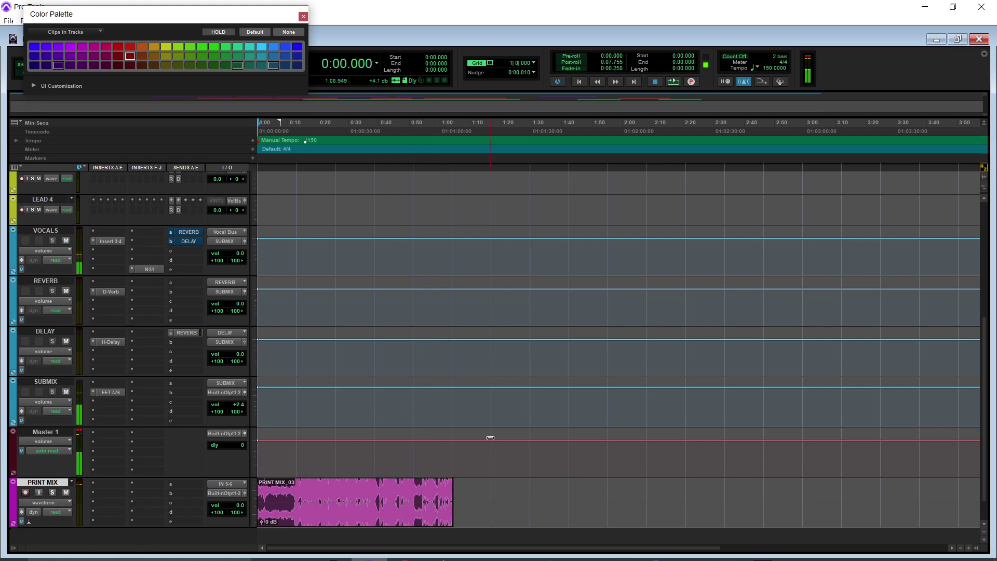
# - Place the edit cursor on the PRINT MIX track at 1:21.600, past the printed clip, and close the Color Palette
pyautogui.moveTo(978, 382); pyautogui.dragTo(985, 356)
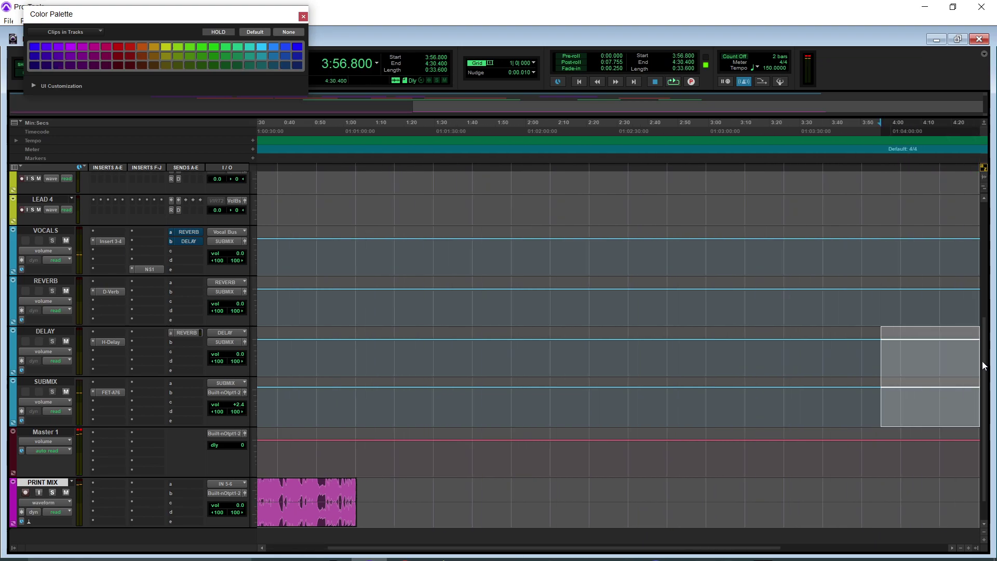
pyautogui.scroll(3, 959, 281)
pyautogui.scroll(3, 959, 282)
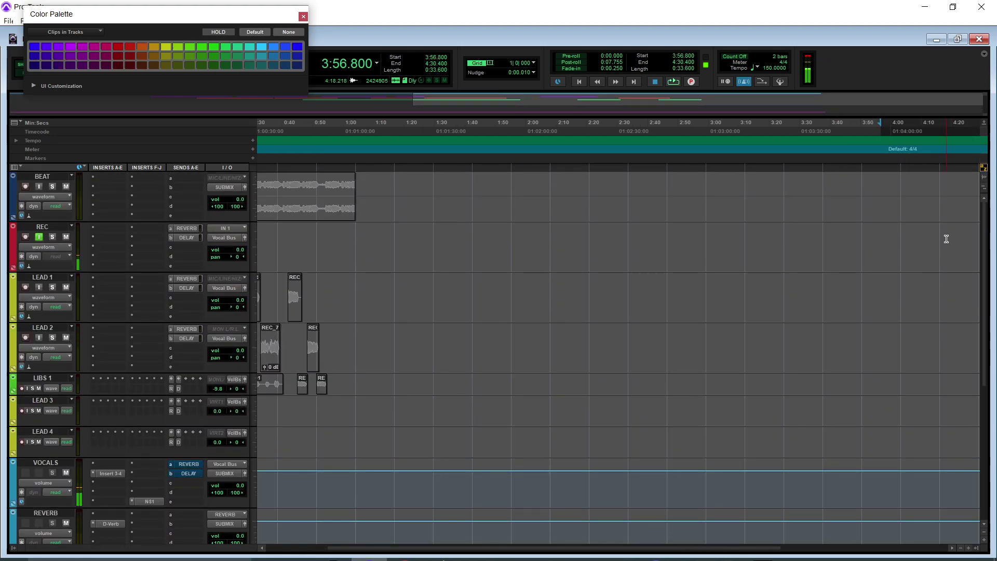
pyautogui.scroll(-10, 978, 312)
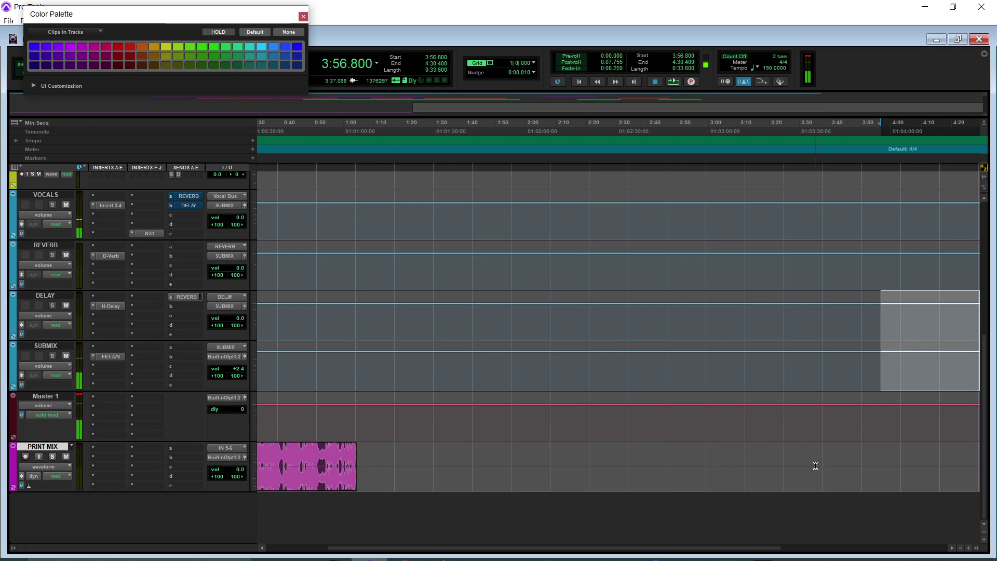
pyautogui.click(411, 454)
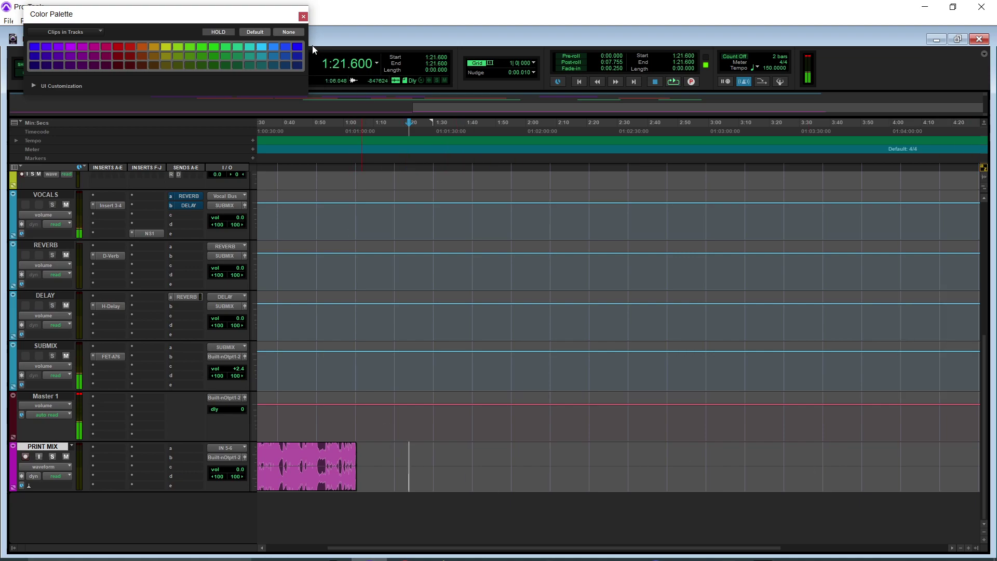
pyautogui.click(303, 17)
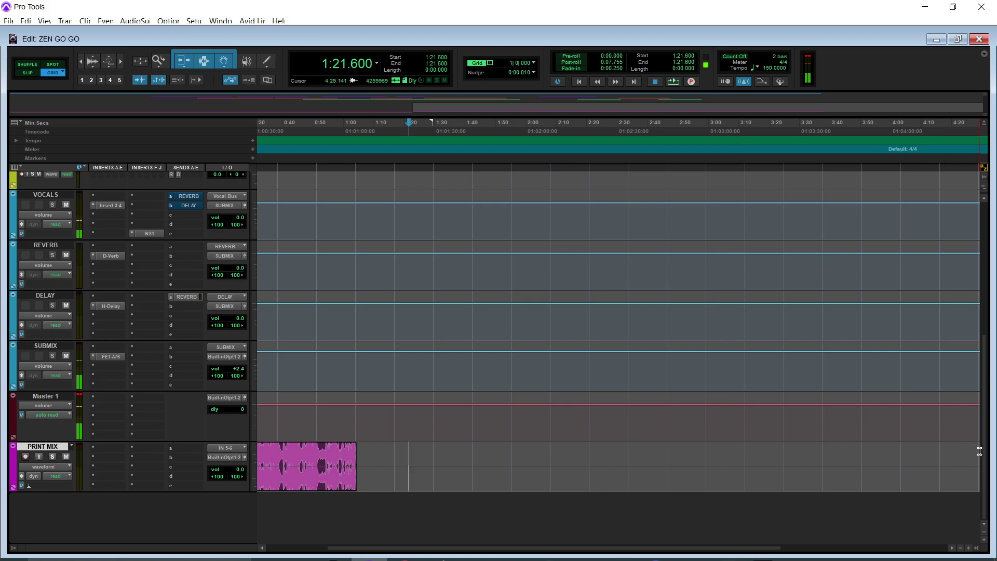
# - Open the VOCALS track's Insert 3-4 hardware insert and switch to the Zen Go control panel to review its effects channels
pyautogui.scroll(8, 980, 457)
pyautogui.scroll(2, 979, 311)
pyautogui.scroll(-3, 965, 337)
pyautogui.scroll(-6, 962, 371)
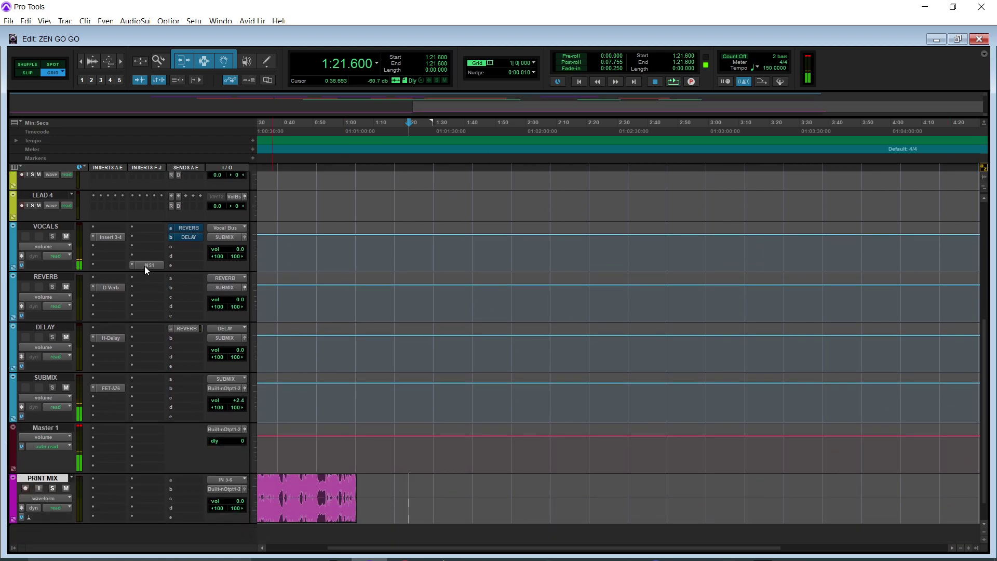
pyautogui.click(117, 237)
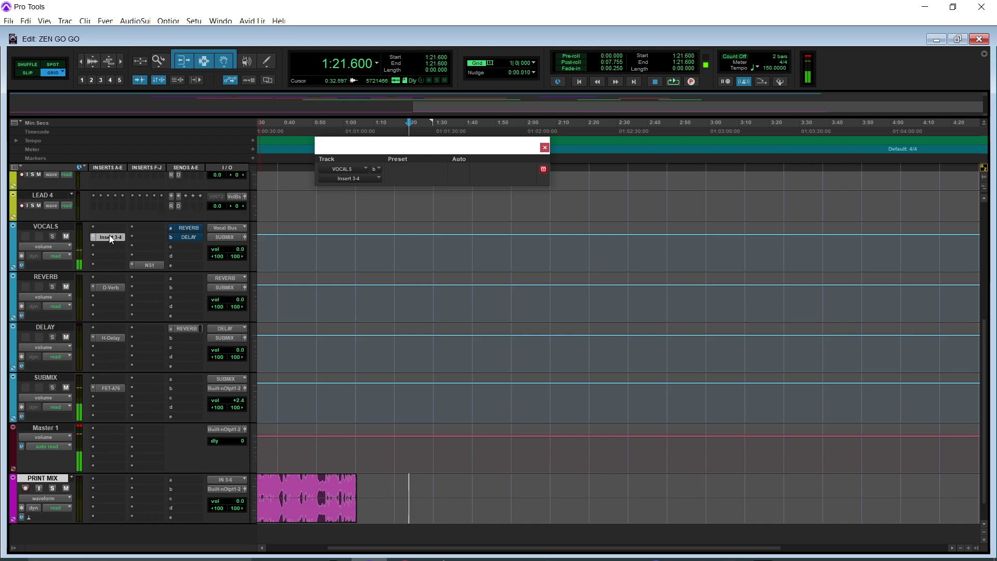
pyautogui.moveTo(416, 559)
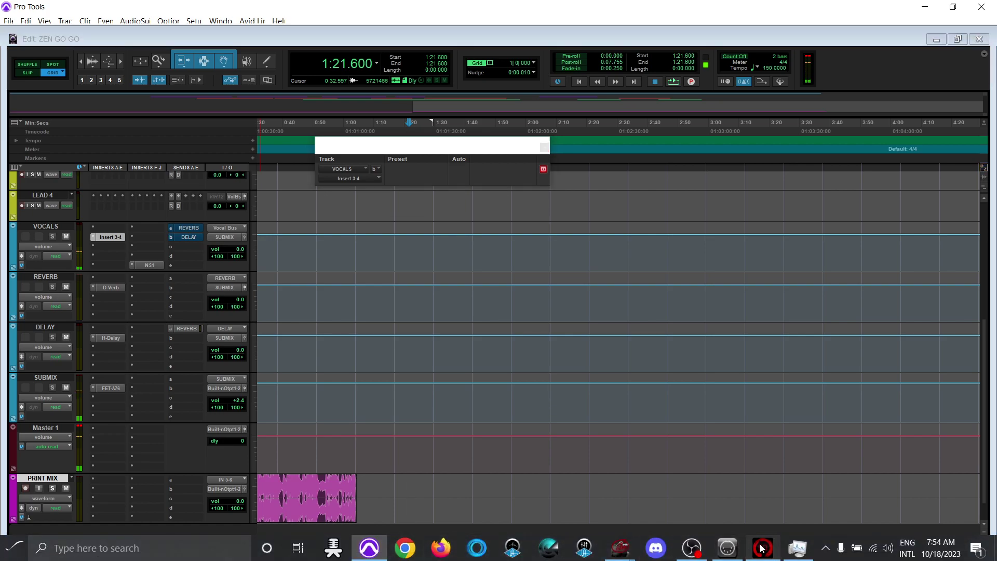
pyautogui.click(763, 548)
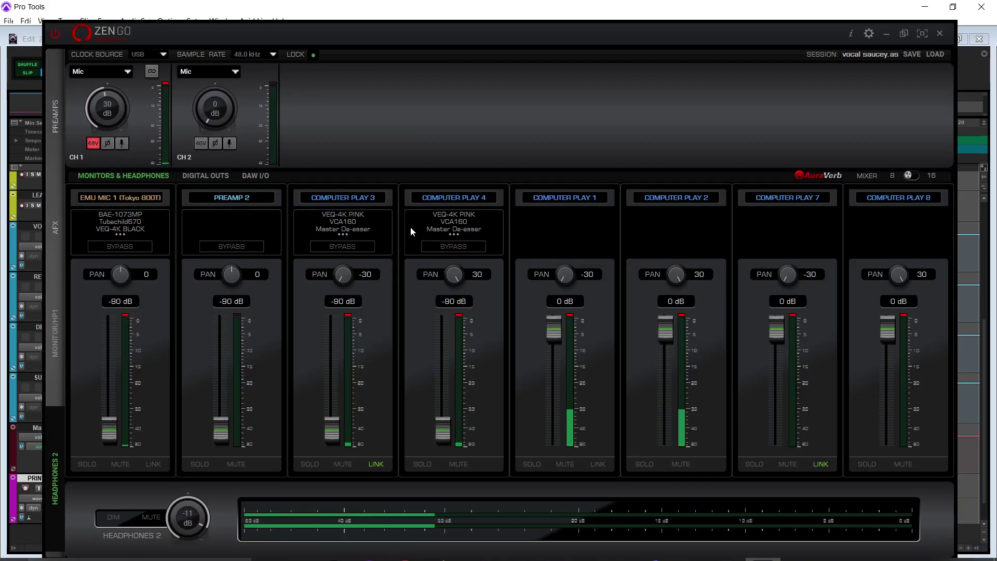